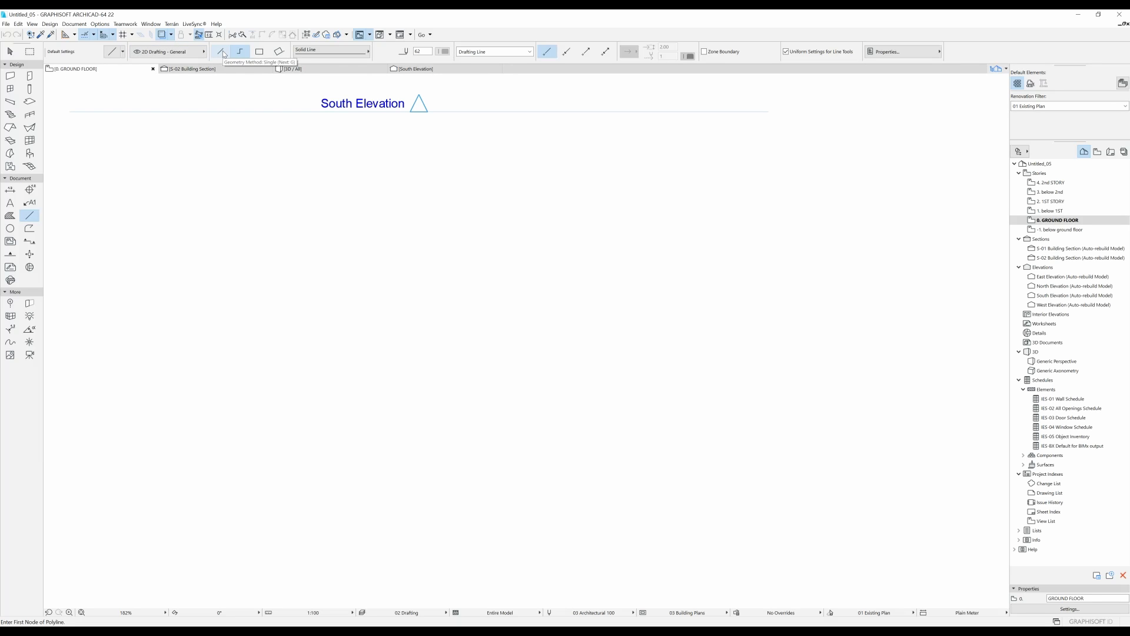
Draw a single sloping line below the South Elevation marker on the ground floor plan using the Line tool's single method
click(220, 52)
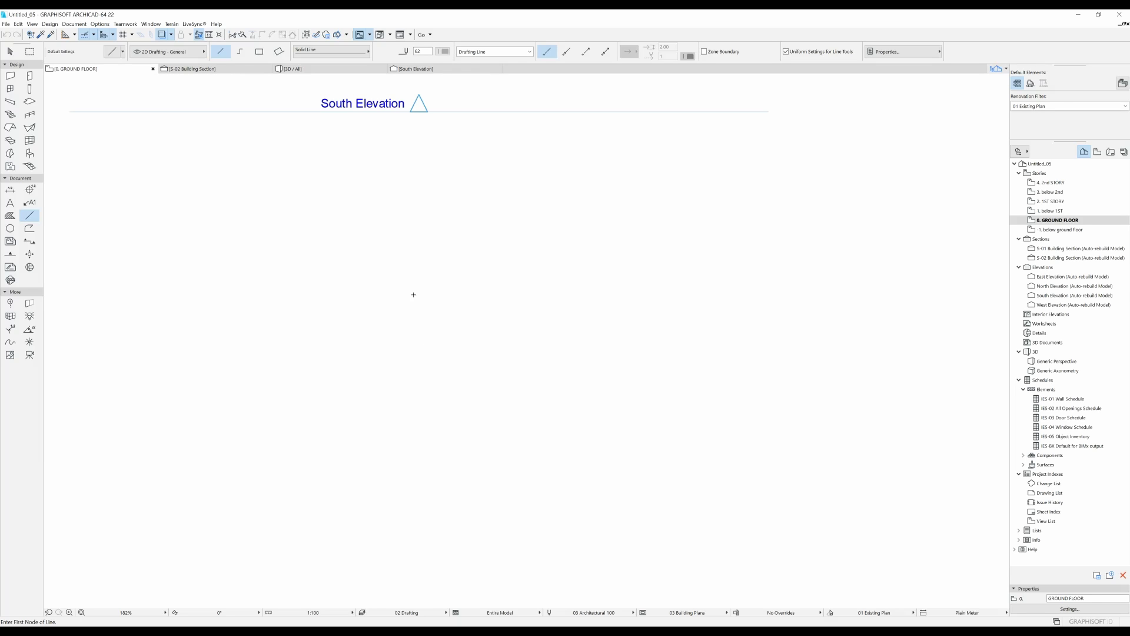
click(408, 263)
click(475, 234)
scroll(452, 192, up, 5)
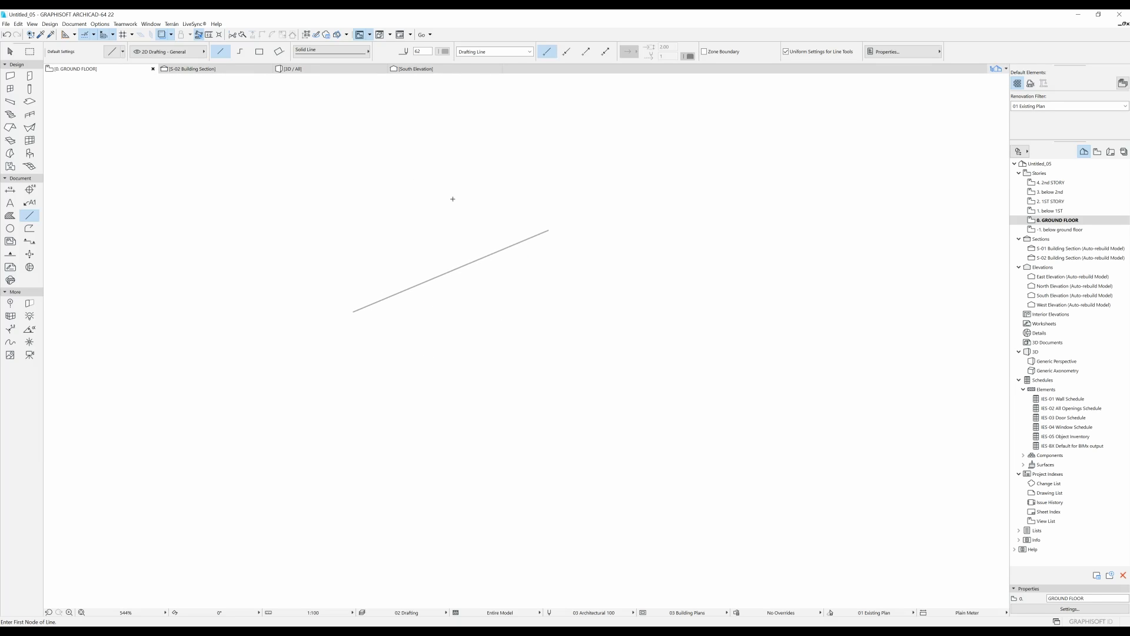
Draw an open zigzag polyline of seven segments beside the single line with the chained method, and select it to check it as one element
click(240, 52)
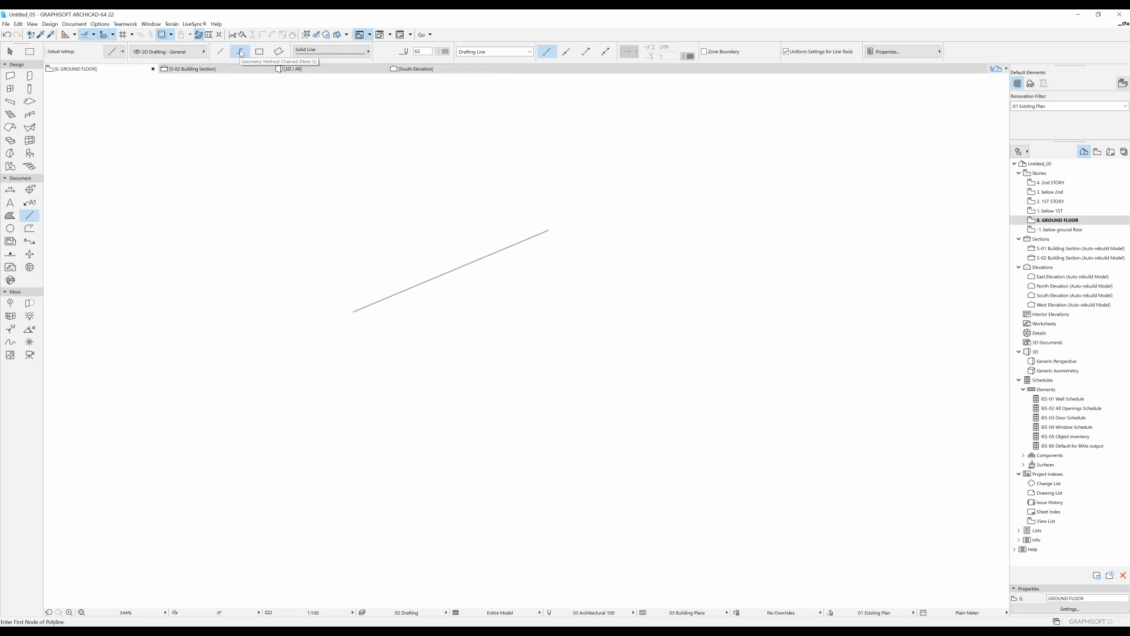
scroll(371, 323, down, 1)
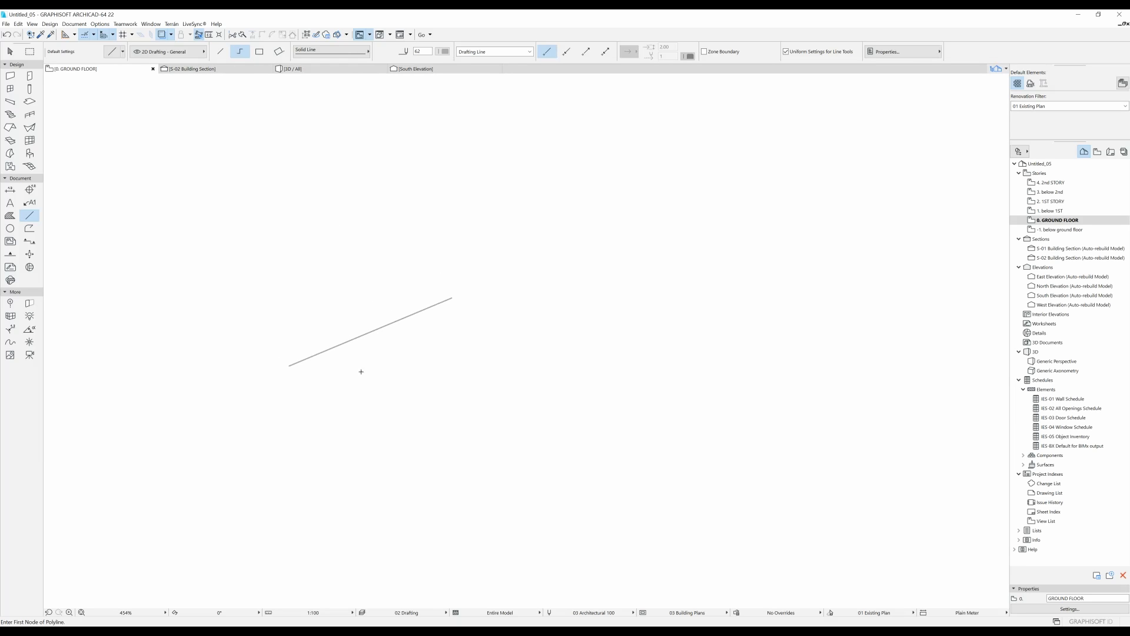
click(433, 374)
click(497, 305)
click(525, 369)
click(585, 295)
click(729, 374)
click(601, 425)
click(488, 424)
double_click(518, 468)
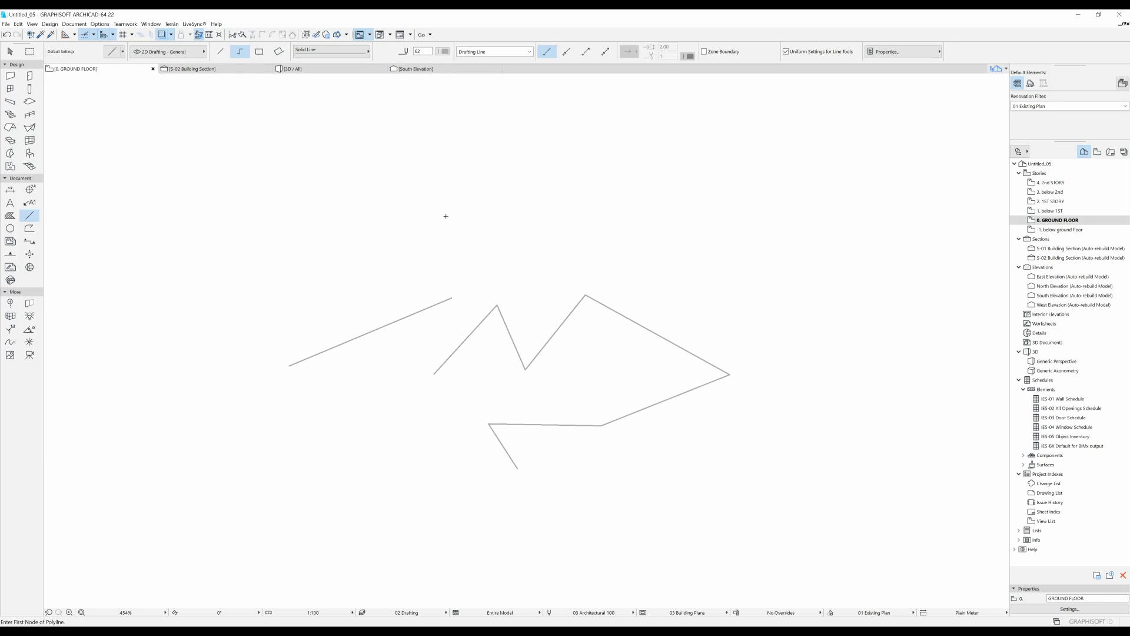
shift+click(500, 308)
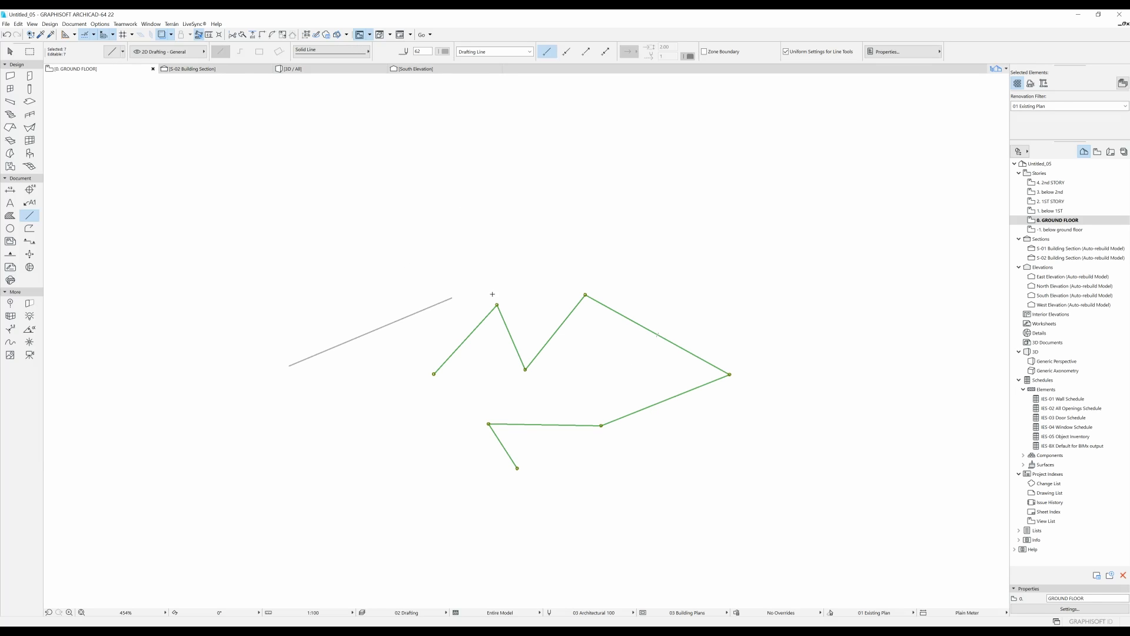
key(Escape)
Draw a roughly square outline above and beside the zigzag polyline with the rectangular geometry method
scroll(530, 212, down, 3)
mouse_move(530, 212)
middle_down()
mouse_move(493, 296)
mouse_move(470, 273)
middle_up()
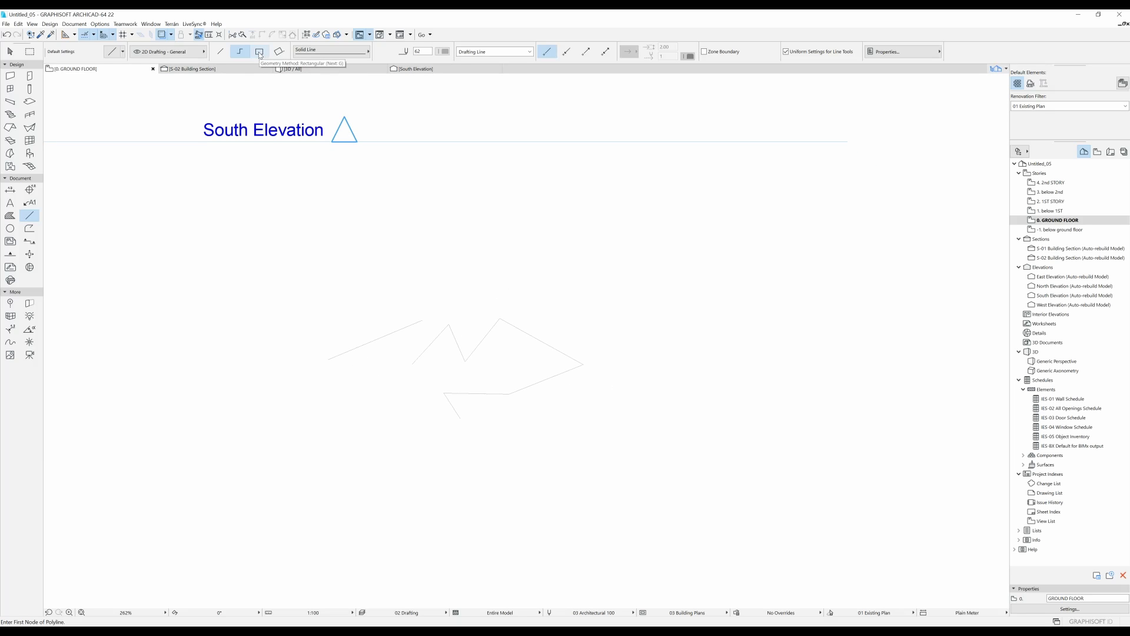
click(260, 52)
click(633, 247)
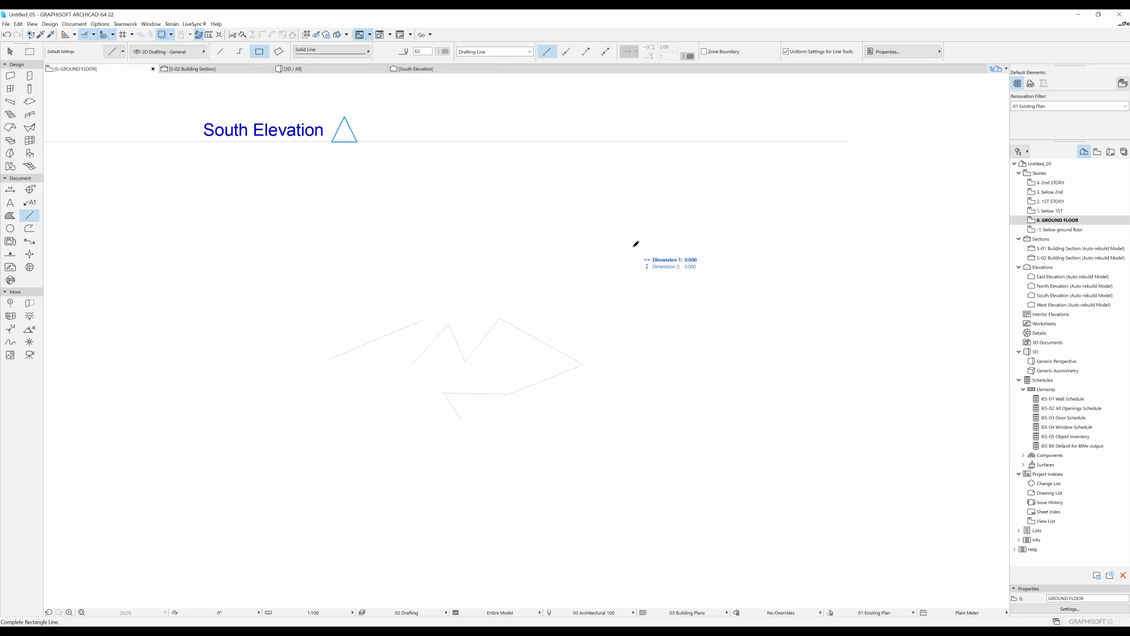
click(712, 323)
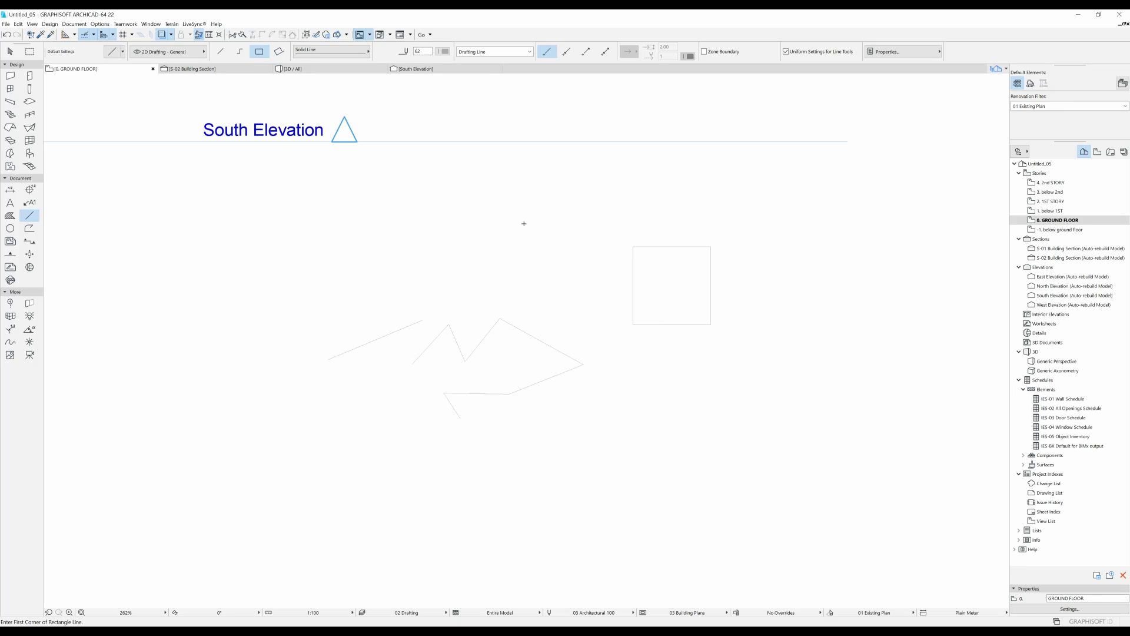
Draw a rotated rectangle tilted at about 45° below the square with the rotated rectangular method
middle_drag(524, 224, 344, 192)
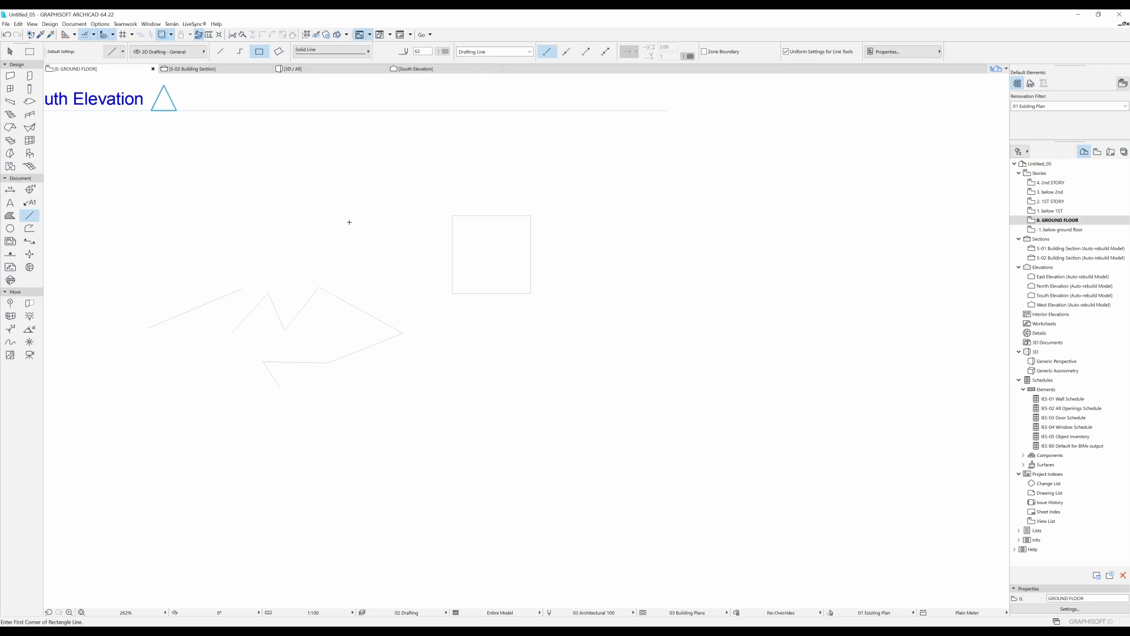
click(280, 54)
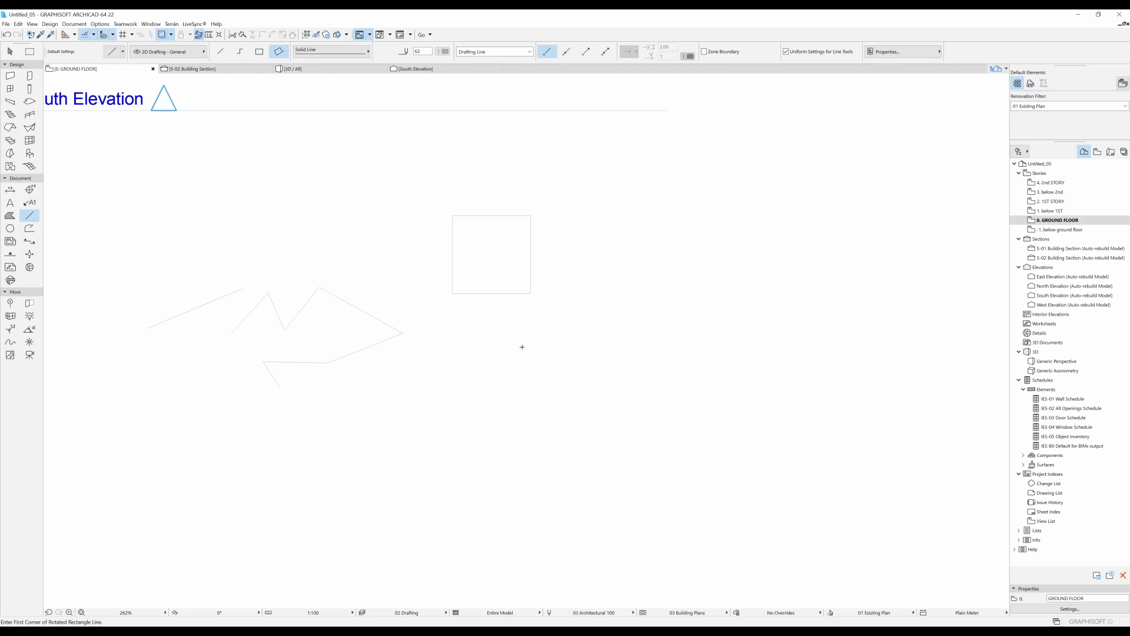
click(503, 348)
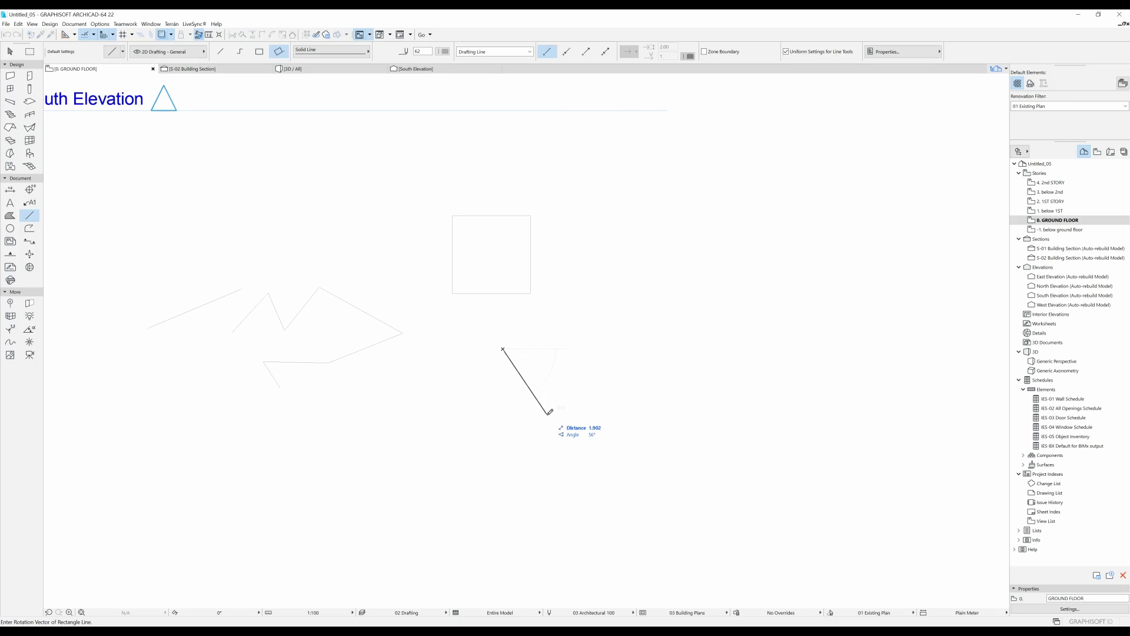
click(570, 414)
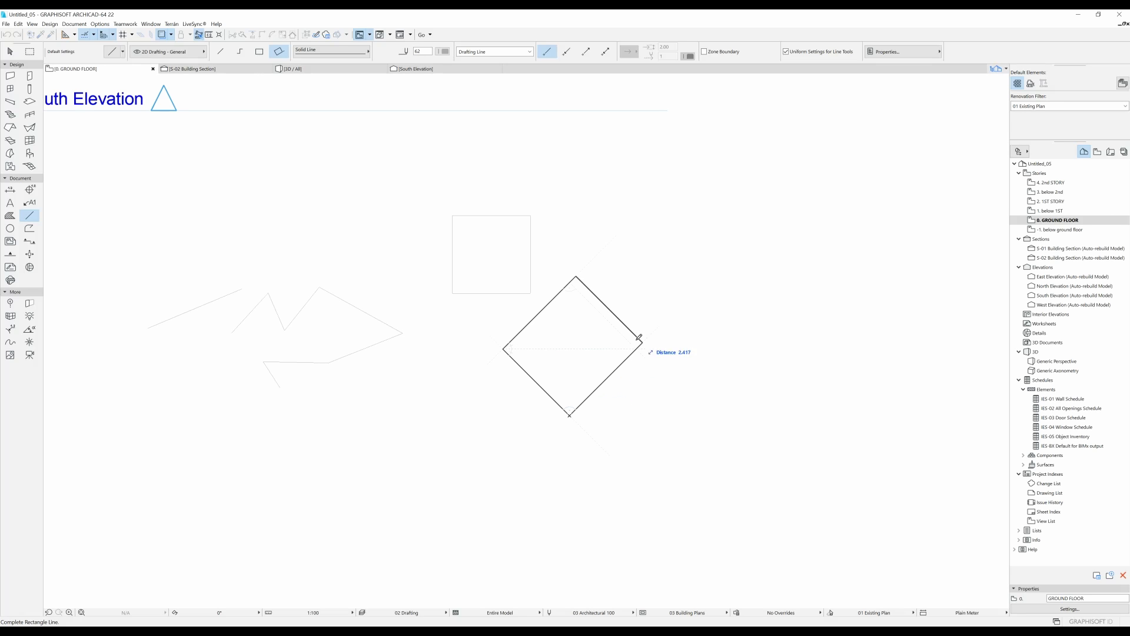
click(689, 299)
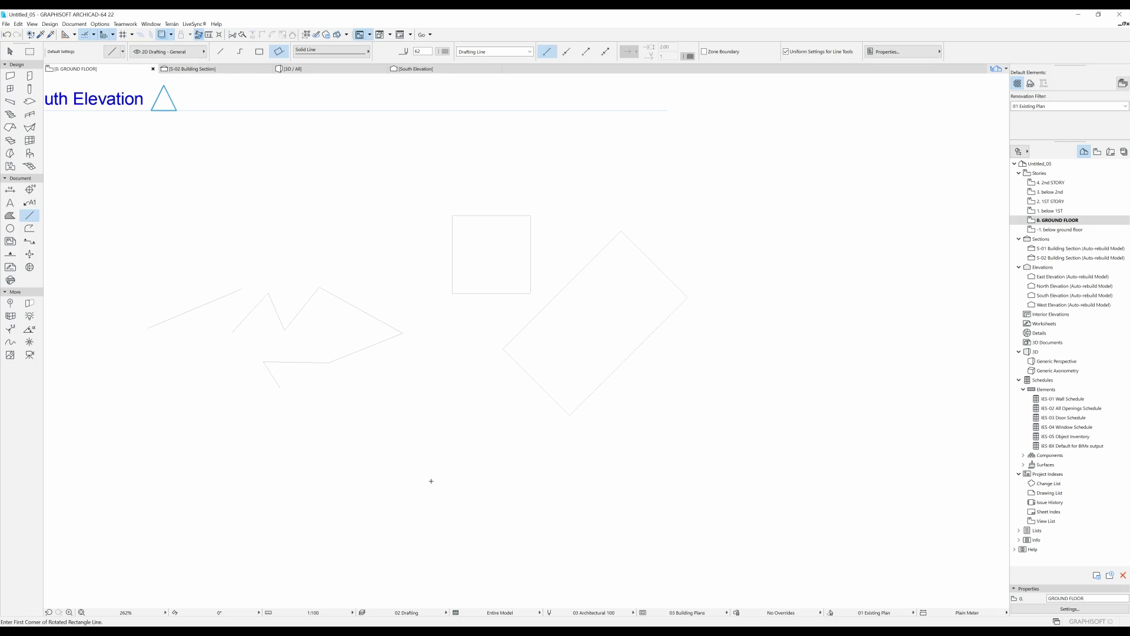
Set the default line pen to the dark red 0.25 mm Columns - Veneer pen
scroll(429, 479, down, 2)
mouse_move(467, 416)
middle_down()
mouse_move(558, 331)
mouse_move(583, 369)
middle_up()
scroll(527, 288, up, 2)
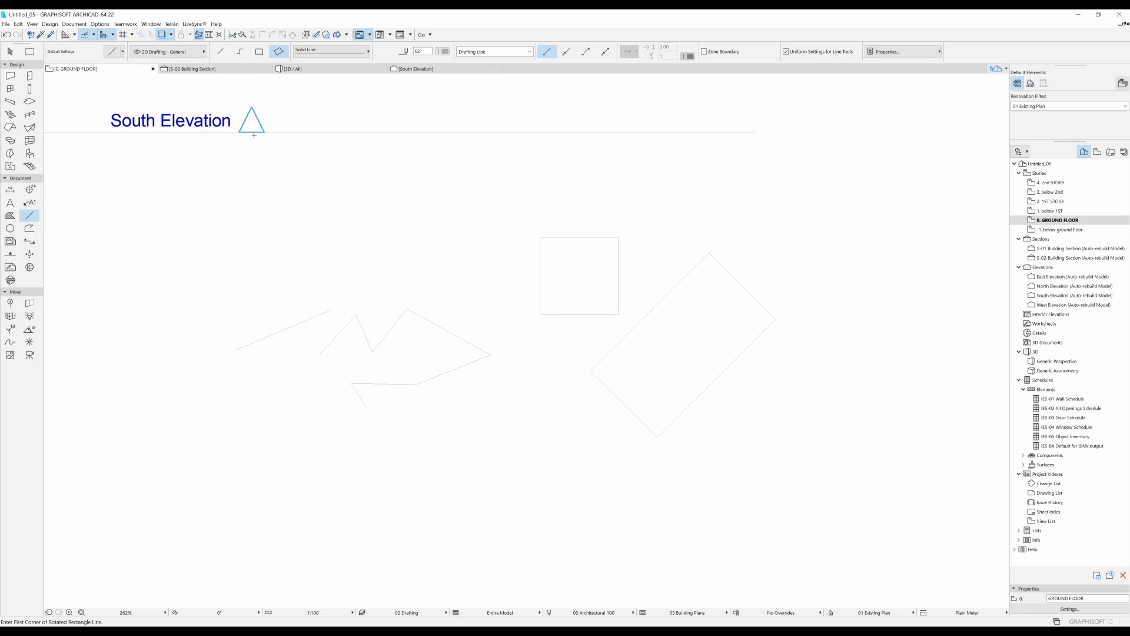
middle_drag(414, 214, 350, 209)
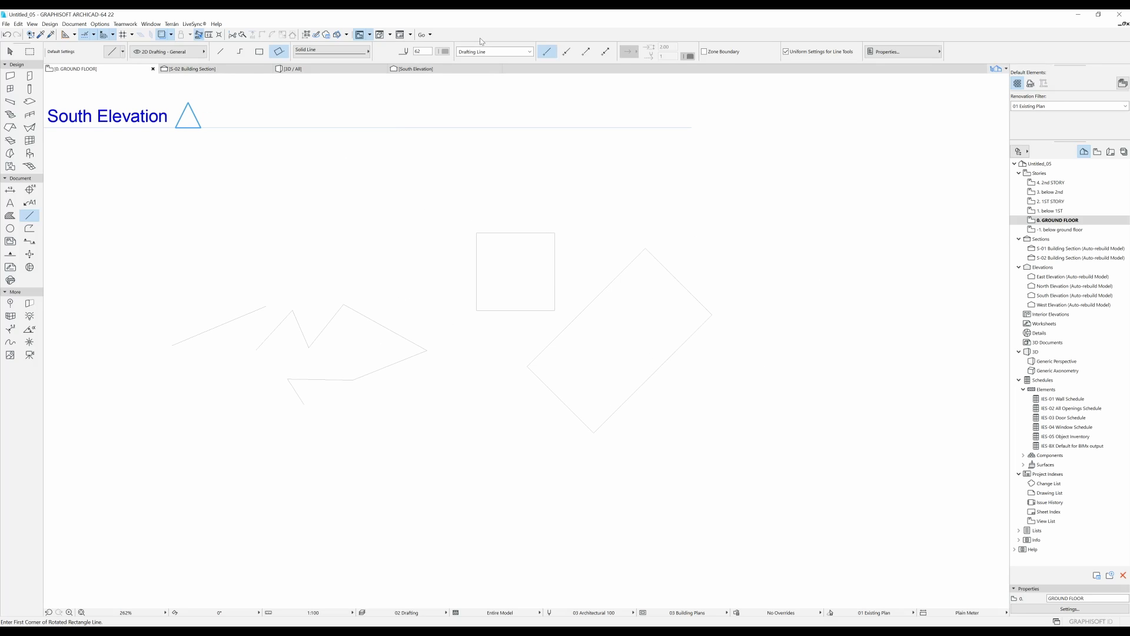
click(444, 51)
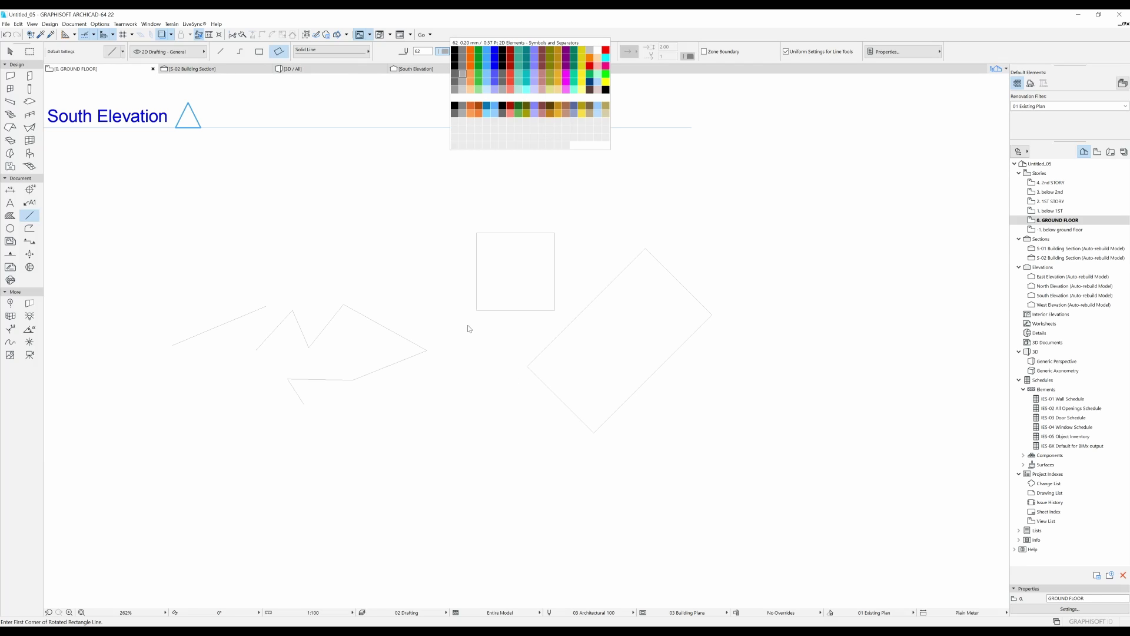
click(511, 68)
Draw a small rotated rectangle below the zigzag polyline in the dark red pen
scroll(348, 218, right, 5)
scroll(436, 237, down, 3)
scroll(436, 238, left, 4)
scroll(447, 230, left, 4)
scroll(447, 229, up, 1)
click(438, 303)
click(408, 342)
click(502, 351)
scroll(405, 300, up, 3)
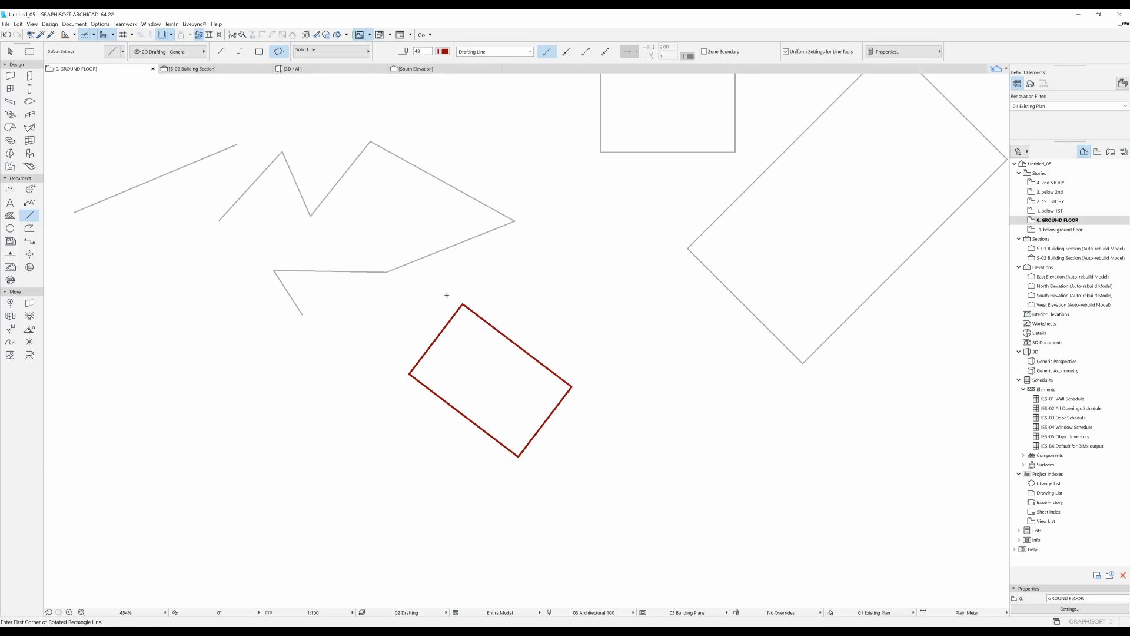
Examine the pen palette to compare the colours, line weights and descriptions of the available pens
scroll(405, 271, right, 2)
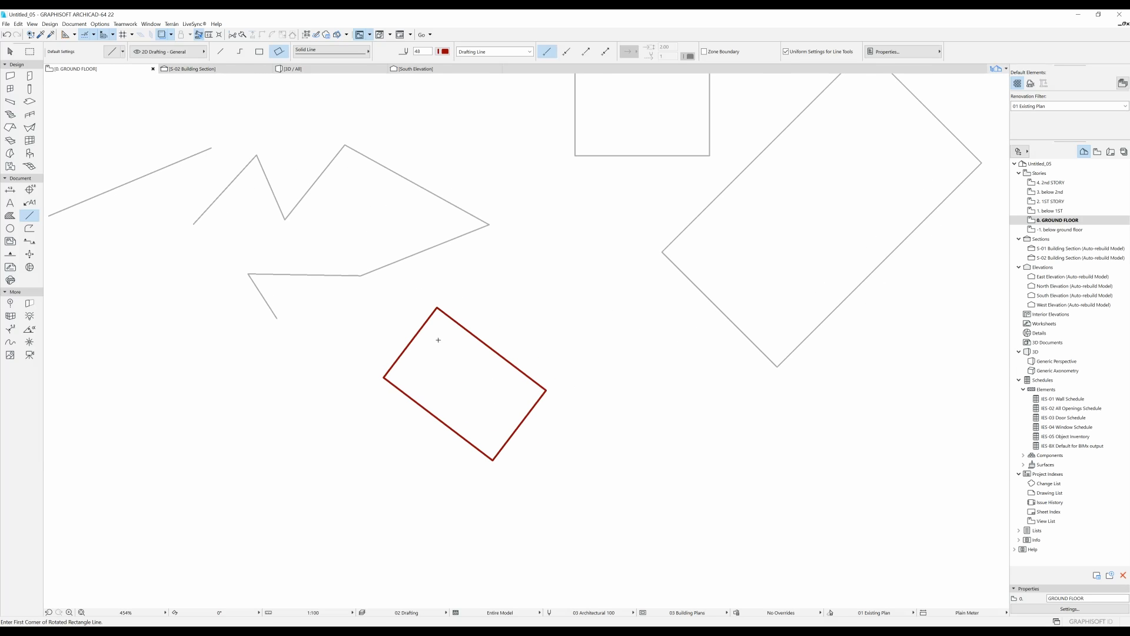
middle_drag(435, 256, 453, 319)
click(446, 52)
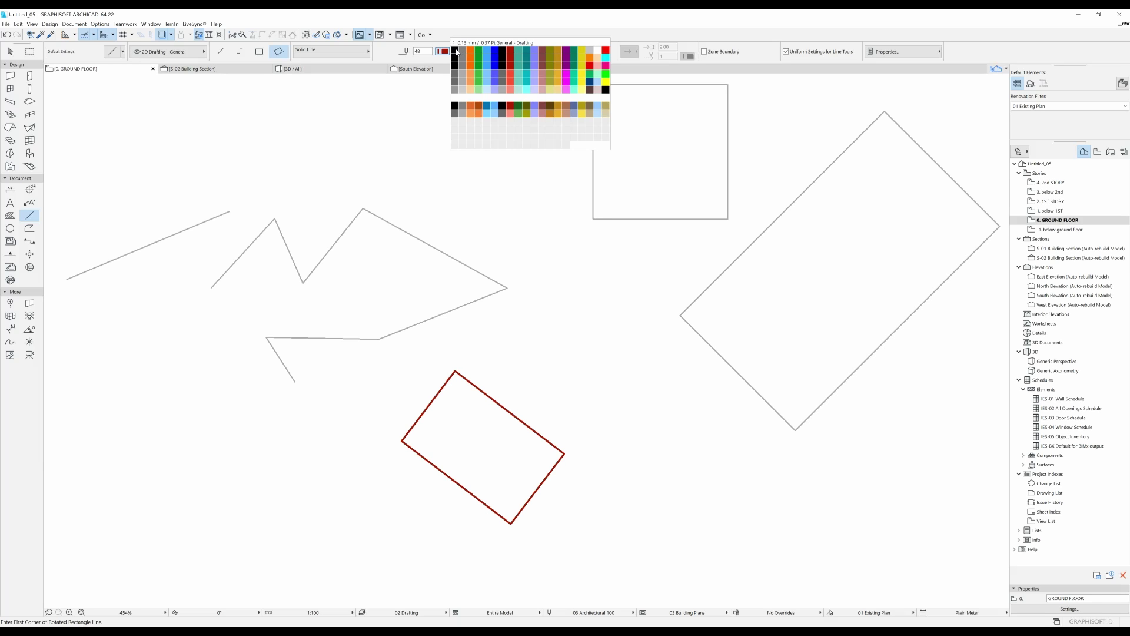
click(457, 51)
click(445, 53)
click(511, 57)
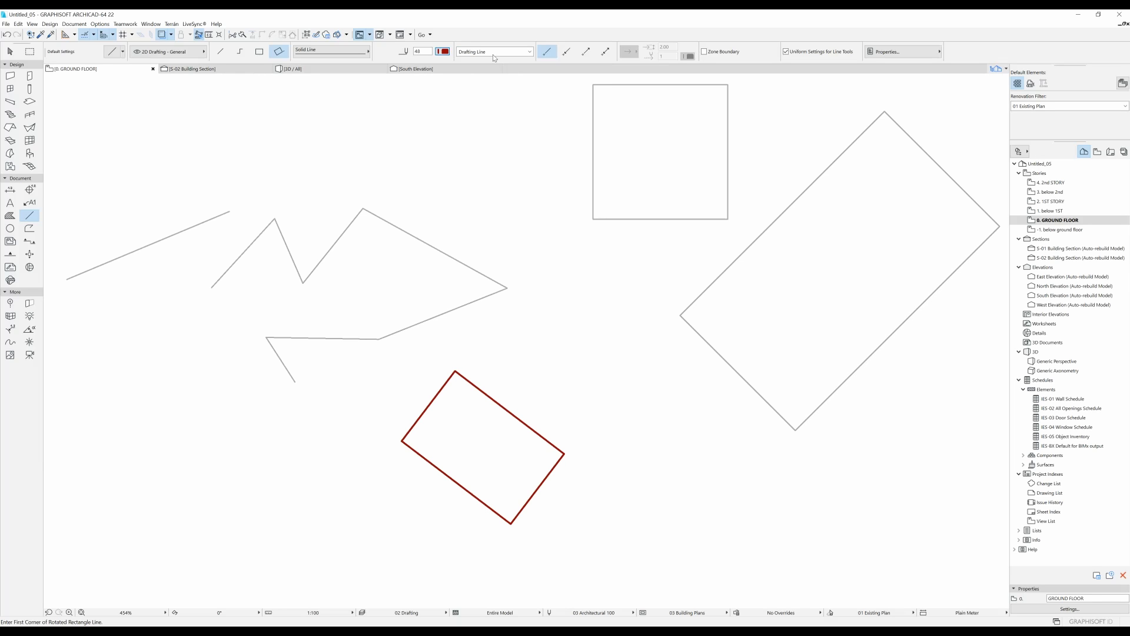
click(443, 53)
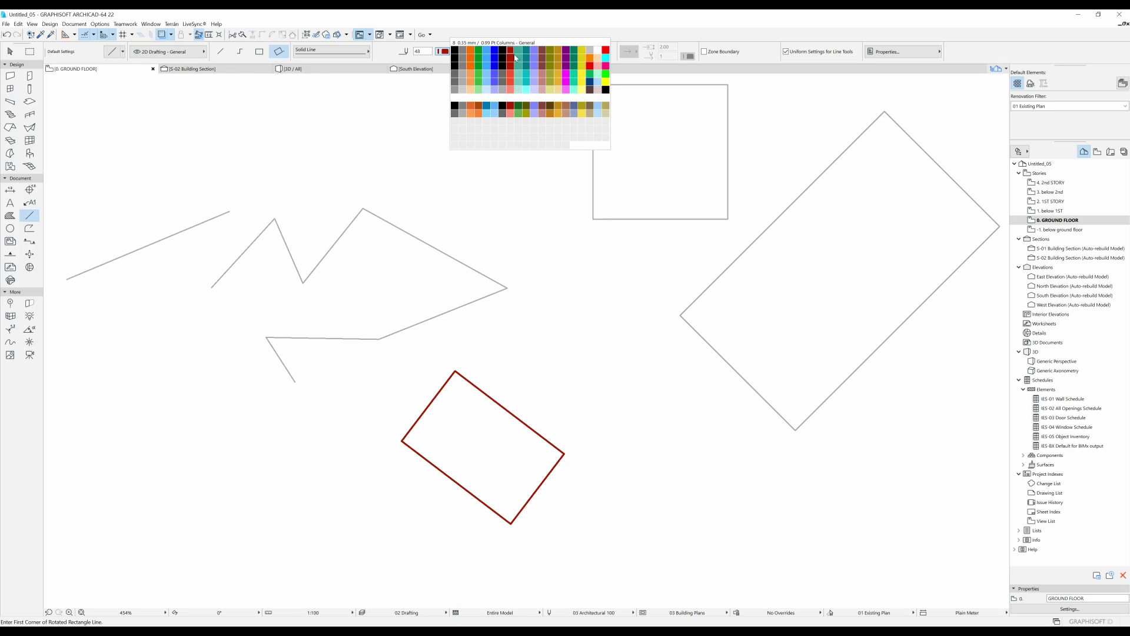
middle_drag(477, 245, 446, 245)
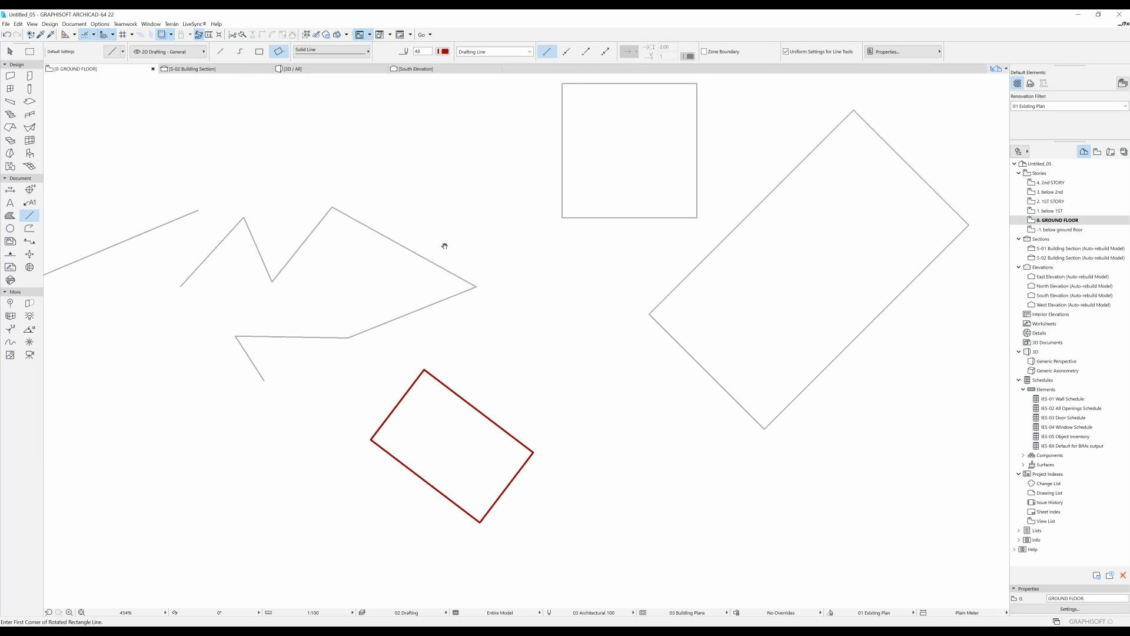
Turn off True Line Weight for the floor plan and inspect the drawn lines as hairlines
middle_drag(485, 319, 430, 360)
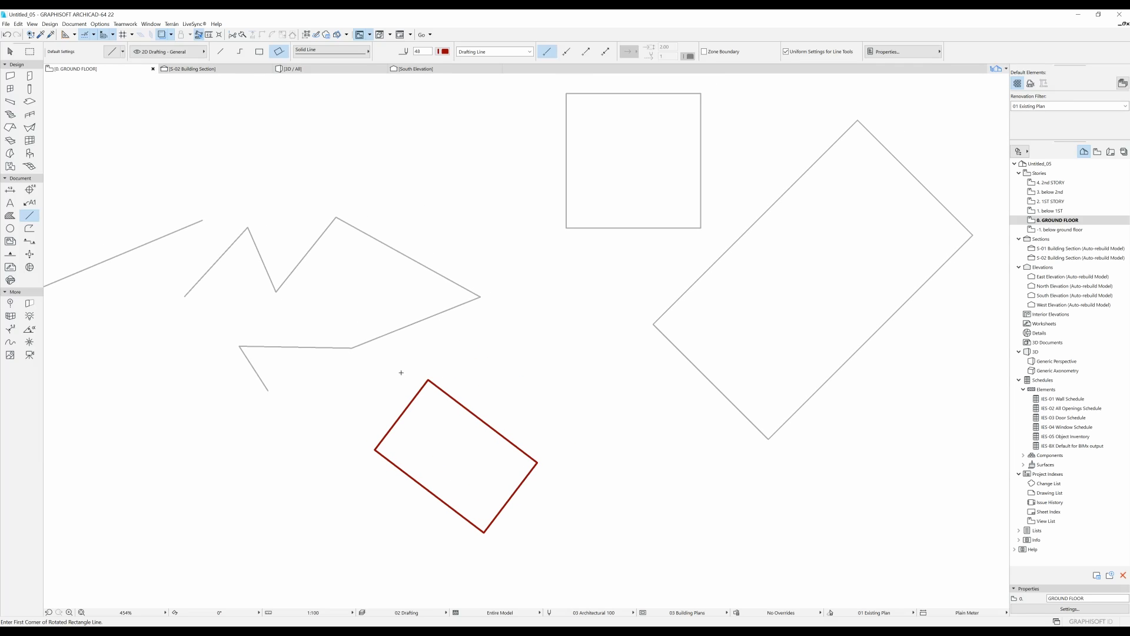
right_click(473, 332)
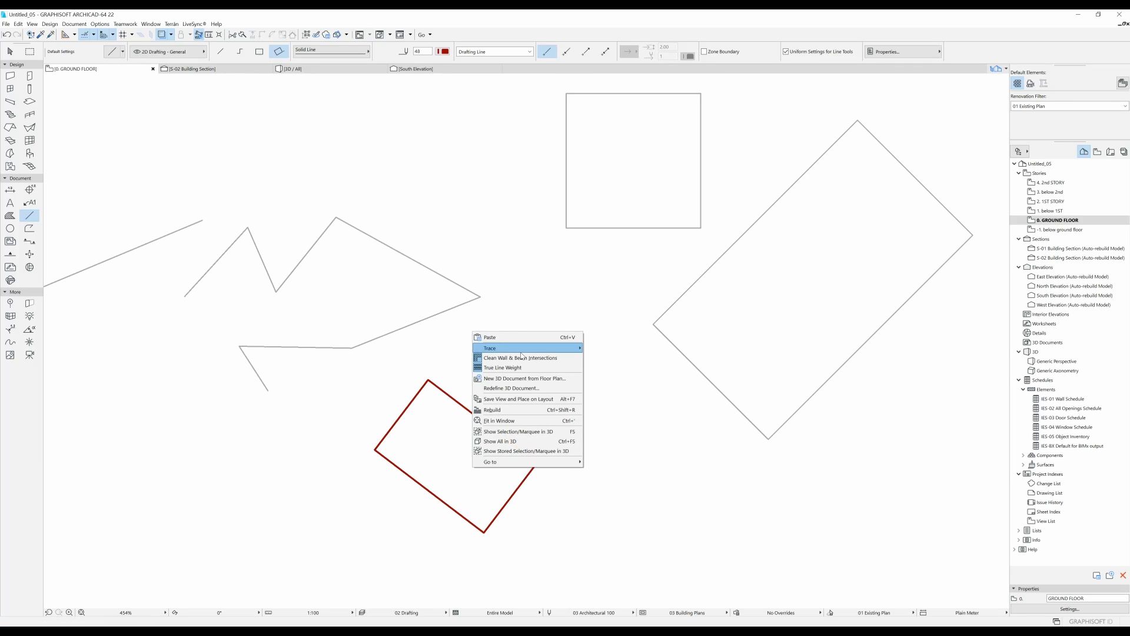
click(497, 368)
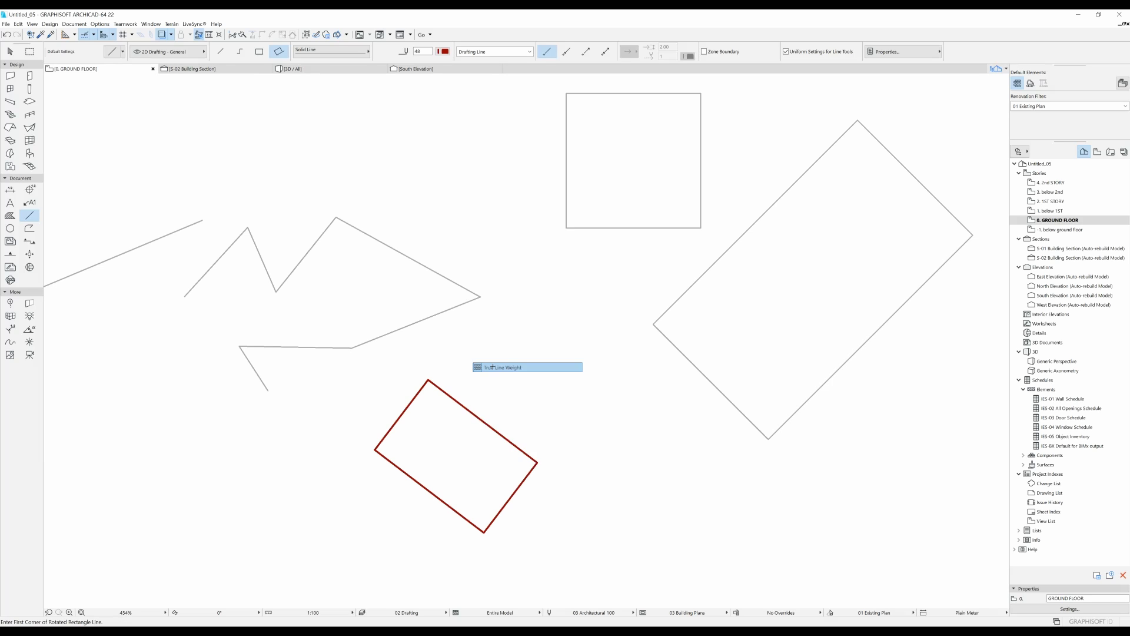
scroll(449, 358, up, 2)
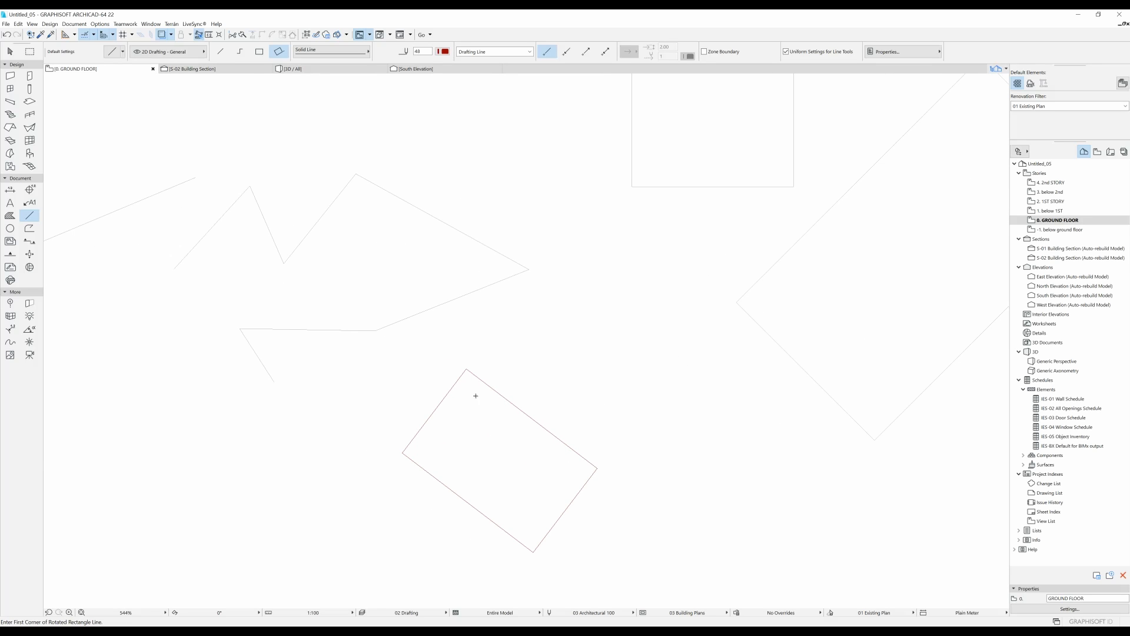
scroll(466, 372, up, 3)
scroll(462, 371, down, 3)
mouse_move(461, 371)
middle_down()
mouse_move(406, 381)
mouse_move(401, 398)
middle_up()
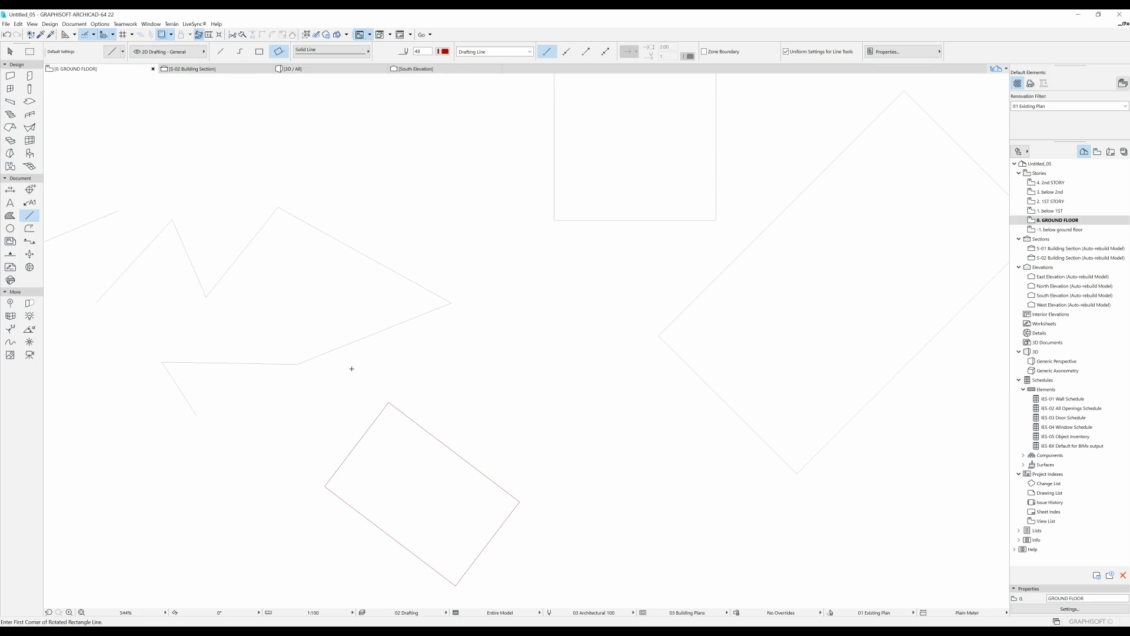
Turn True Line Weight back on for the floor plan
right_click(500, 314)
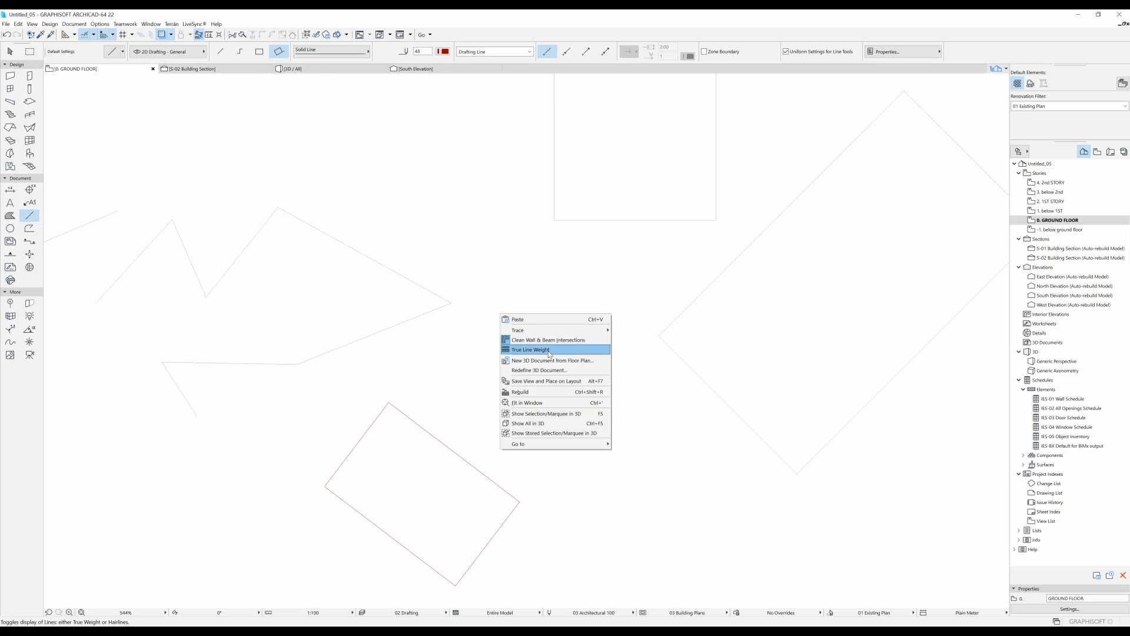
click(549, 349)
scroll(495, 359, down, 4)
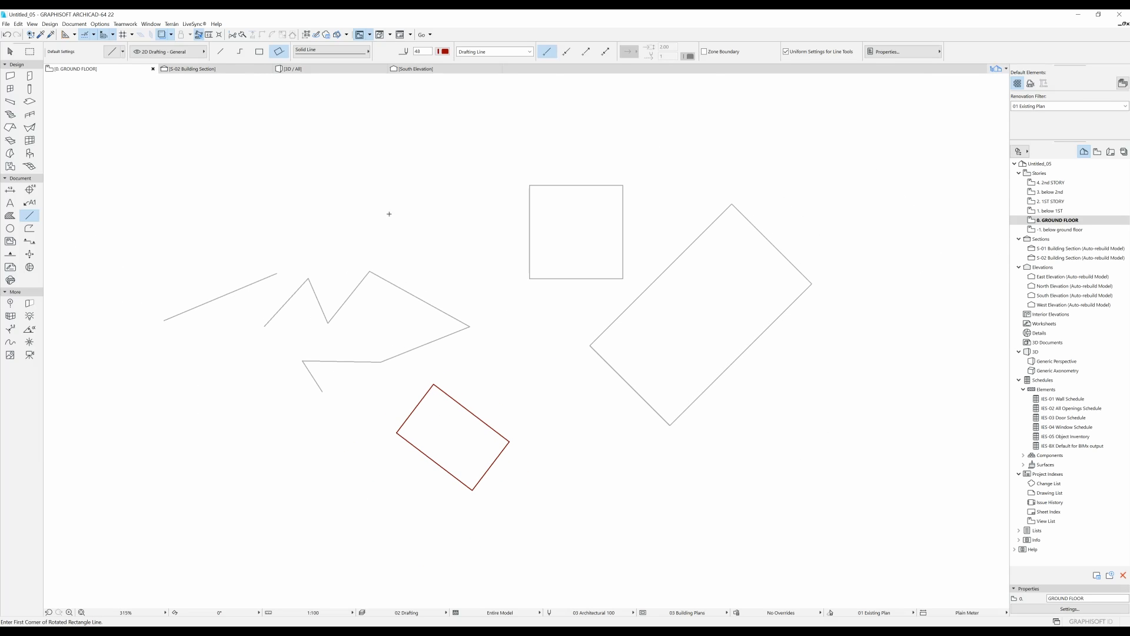
Check the pen palette, then compare the 01 Color Conceptual, 02 Site 500 and 03 Architectural 100 pen sets in the model view pen settings
click(443, 51)
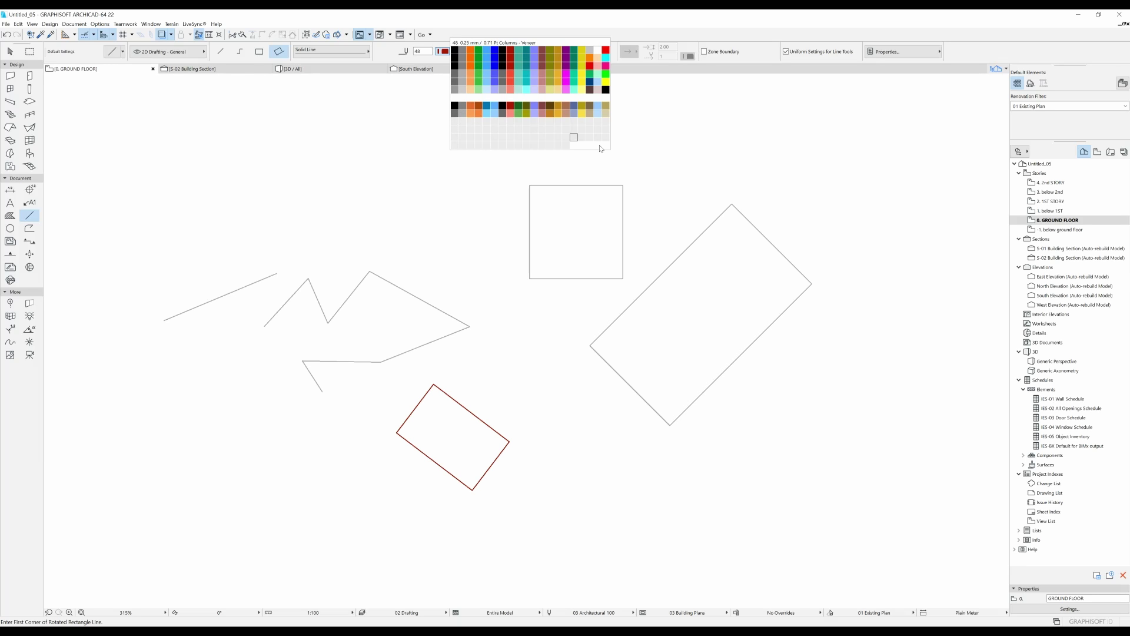
click(449, 184)
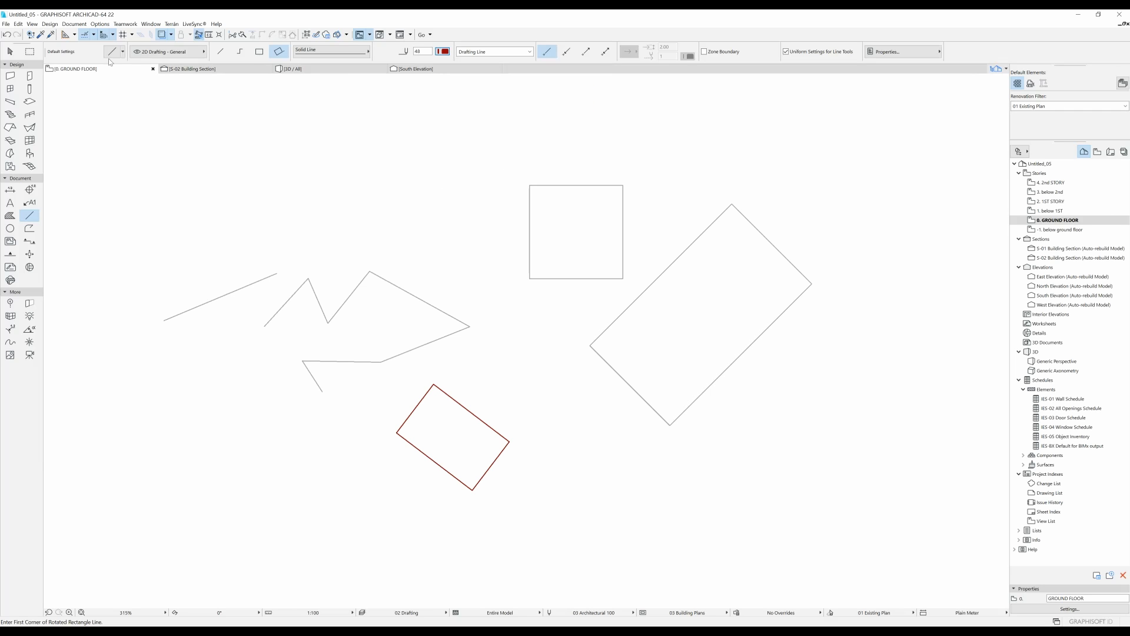
click(101, 24)
mouse_move(113, 34)
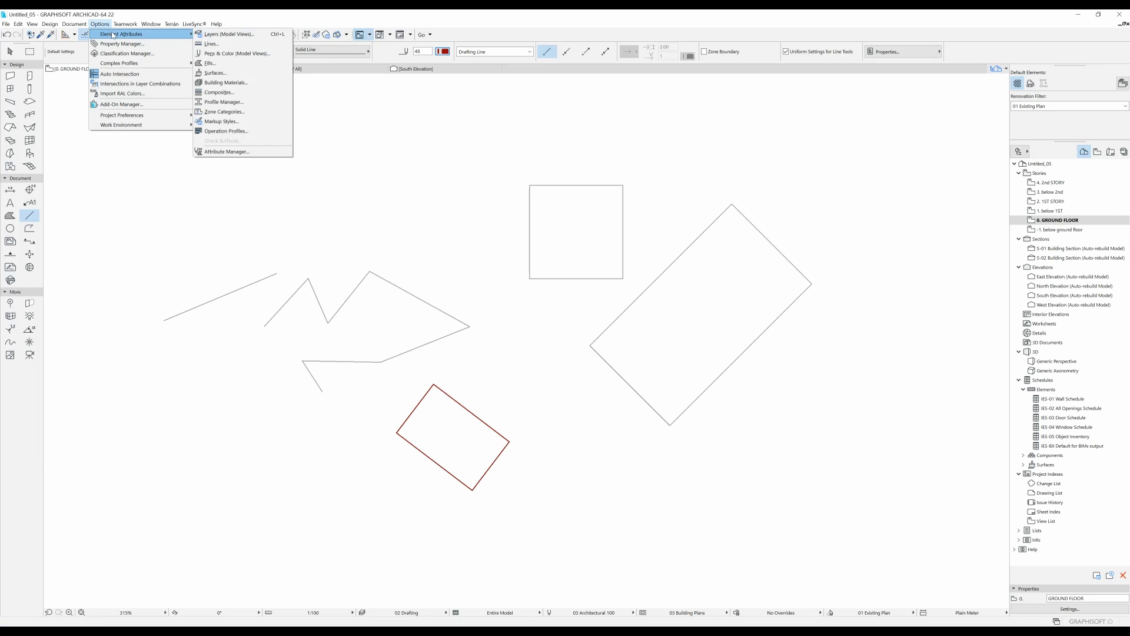
click(224, 55)
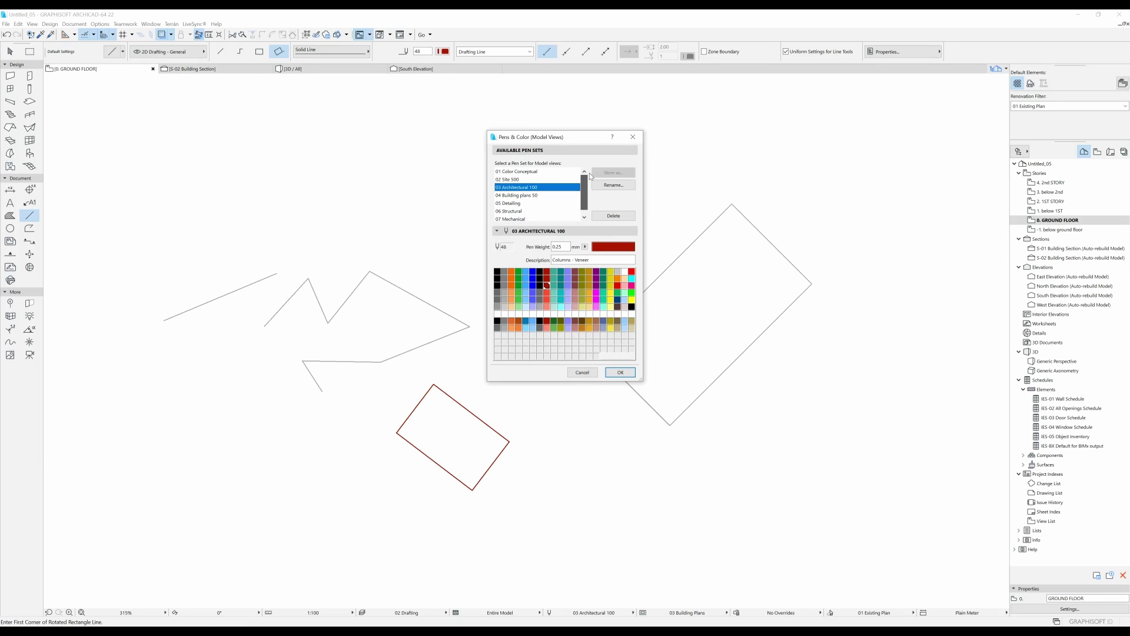
click(521, 172)
click(511, 180)
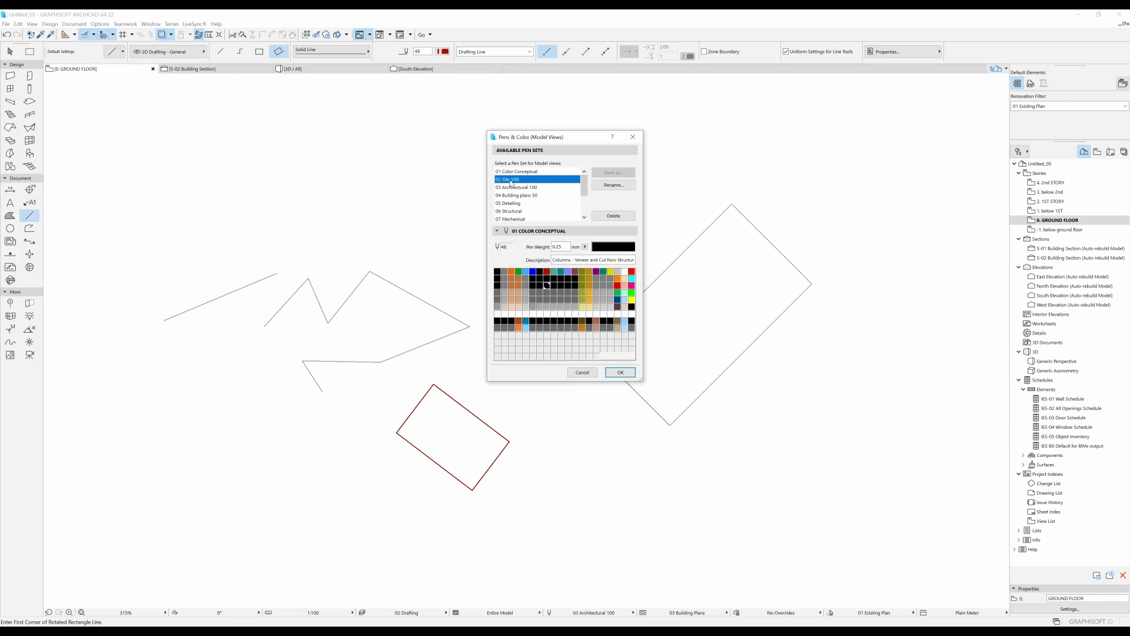
click(519, 187)
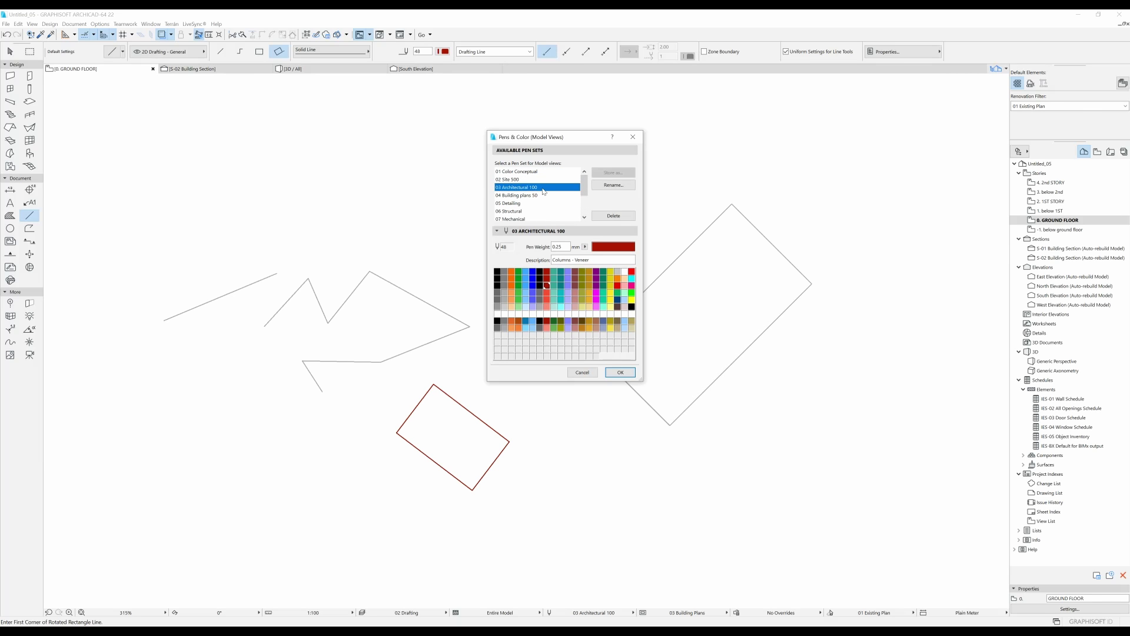
Define the undefined pen 181 of the 03 Architectural 100 set with a blue-violet colour and a 0.50 mm pen weight
click(498, 335)
click(612, 246)
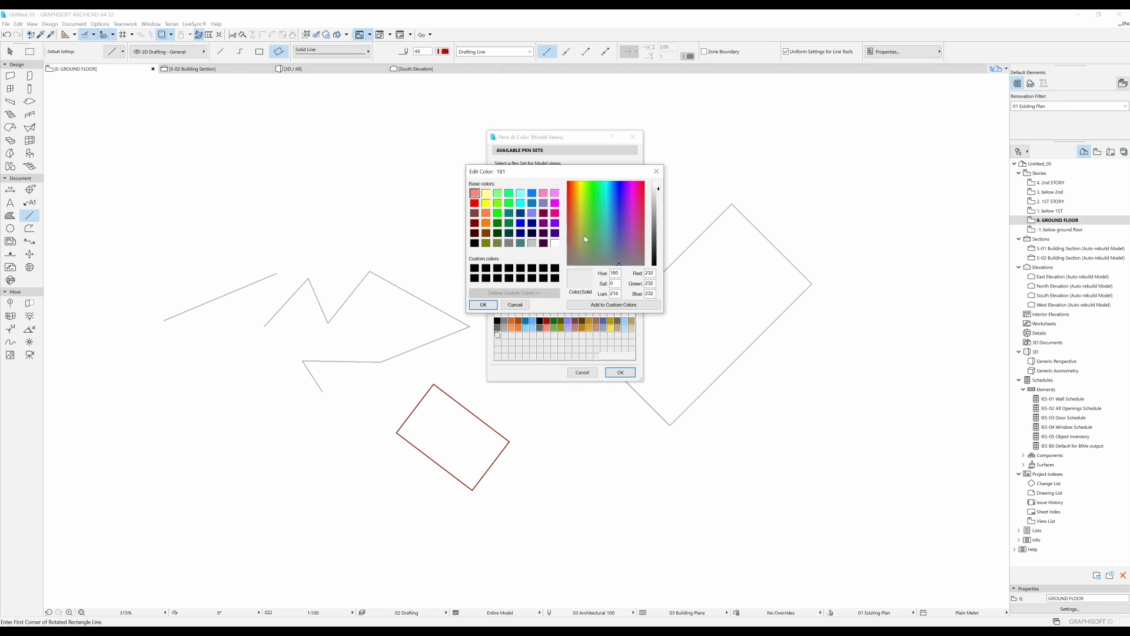
drag(616, 234, 620, 204)
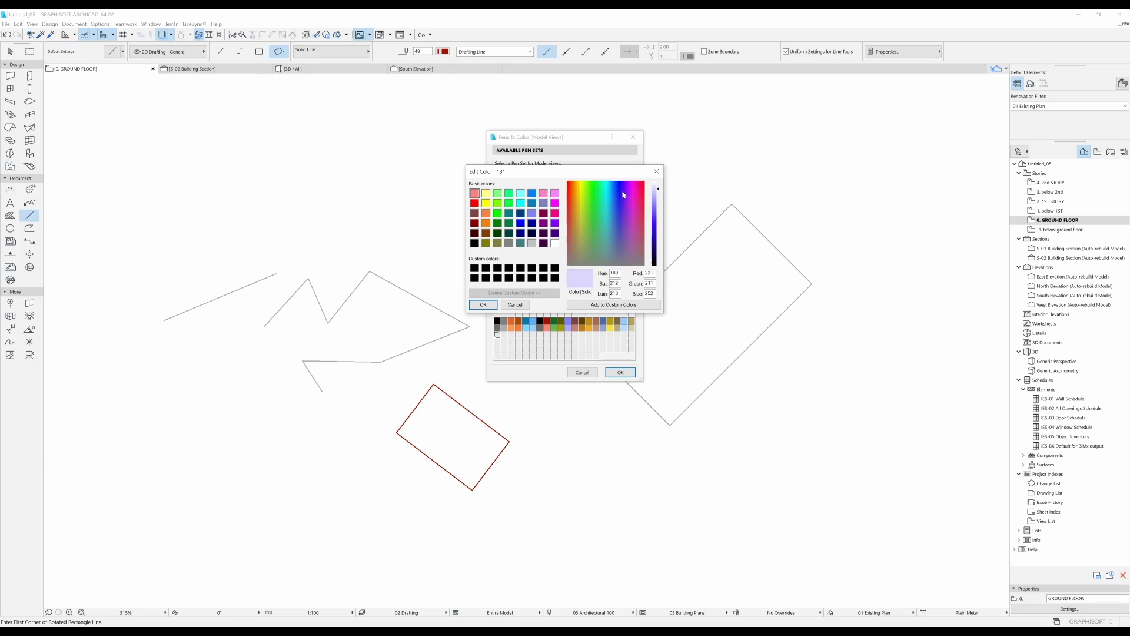
mouse_move(658, 208)
mouse_down()
mouse_move(660, 217)
mouse_move(620, 198)
mouse_move(621, 188)
mouse_move(660, 213)
mouse_up()
click(483, 305)
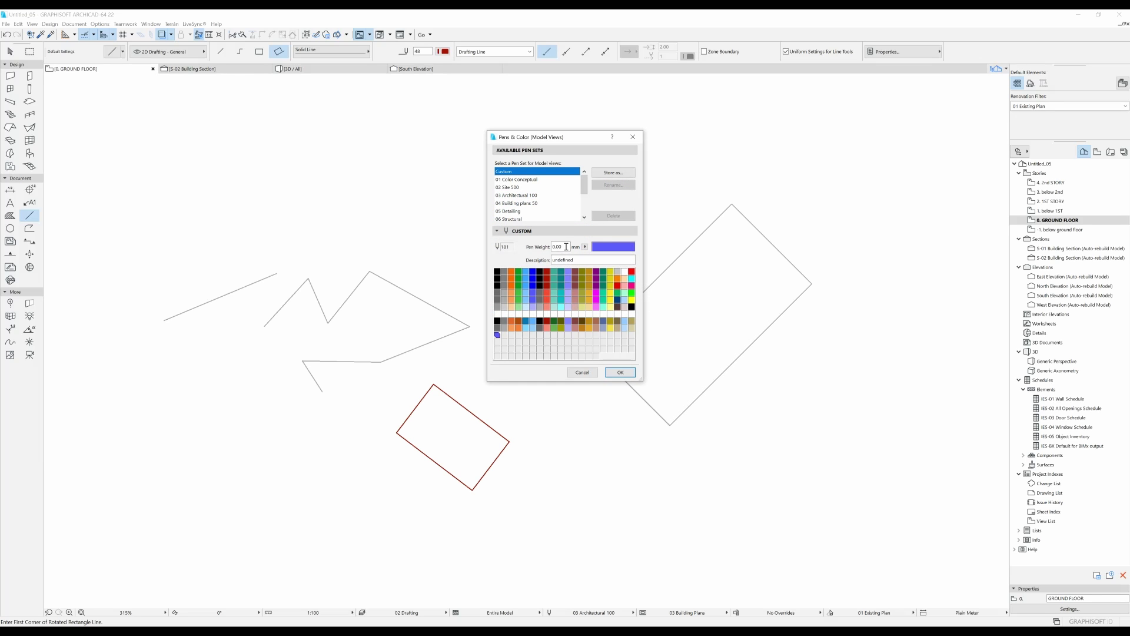
text(0.50)
Store the customized pen set by overwriting 03 Architectural 100 and accept the pen settings
click(612, 174)
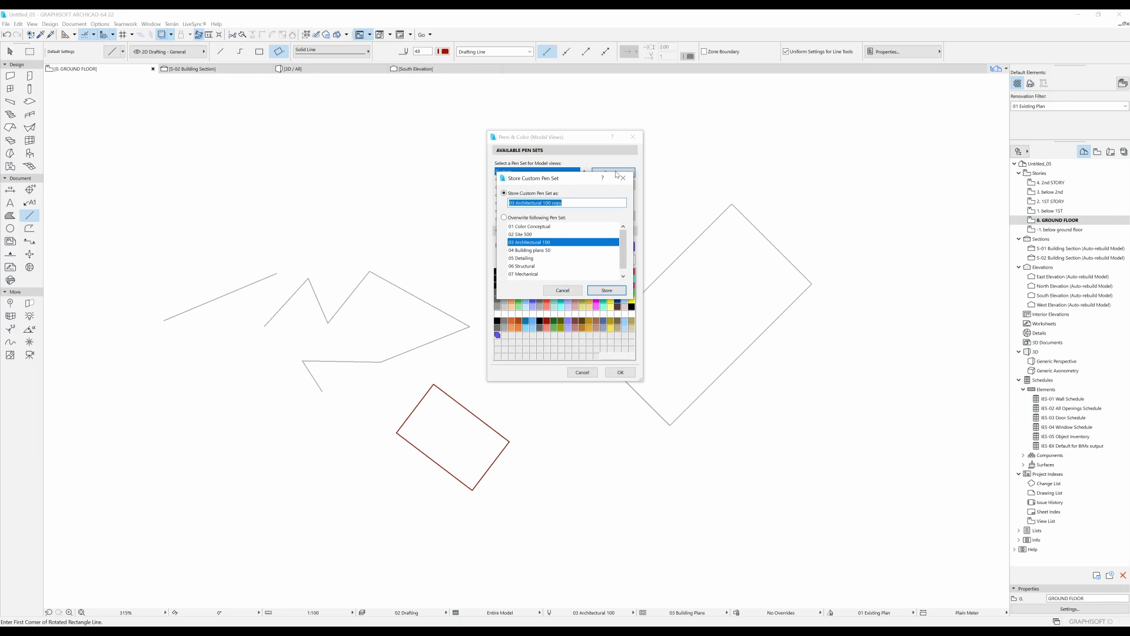
click(543, 243)
click(625, 295)
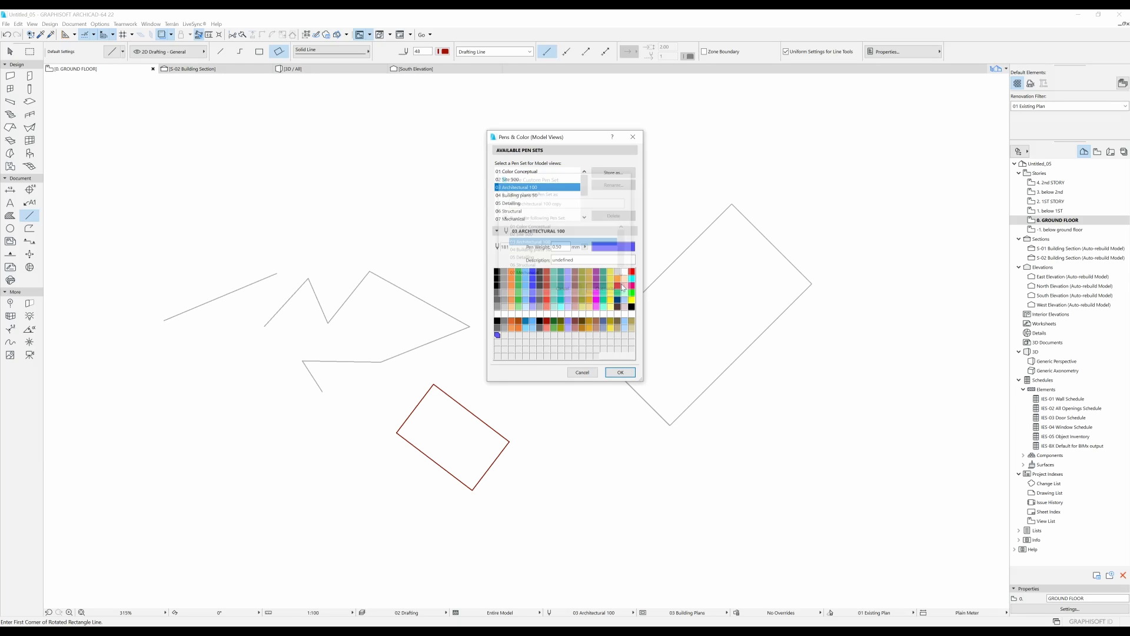
click(625, 373)
Draw a small rotated rectangle with the blue-violet pen 181 beside the dark red rectangle
middle_drag(552, 418, 502, 332)
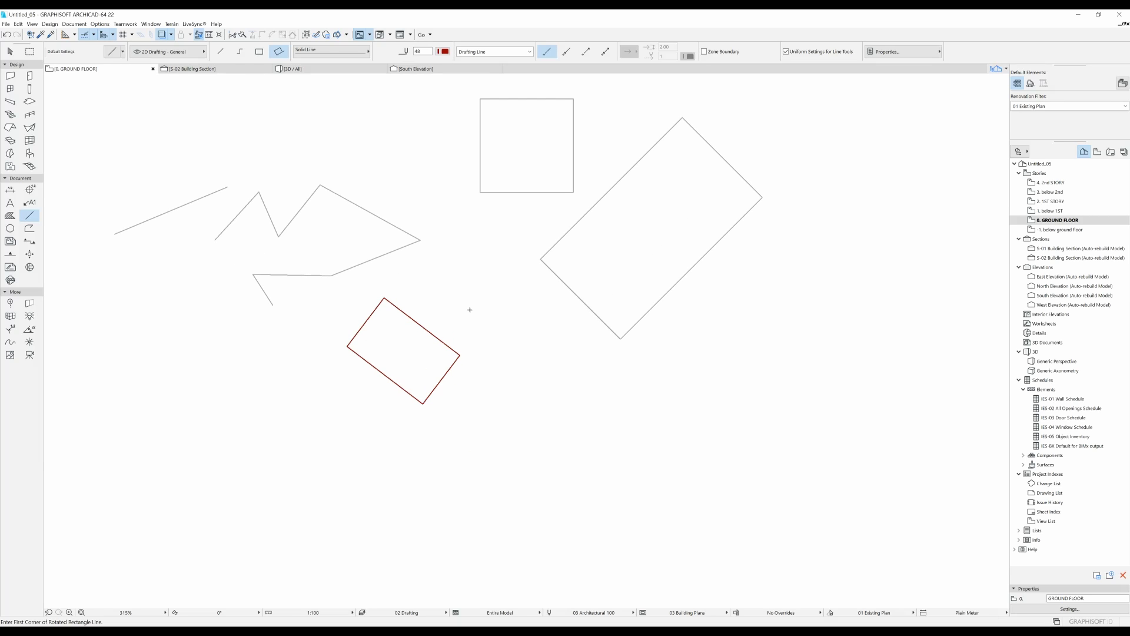
click(444, 52)
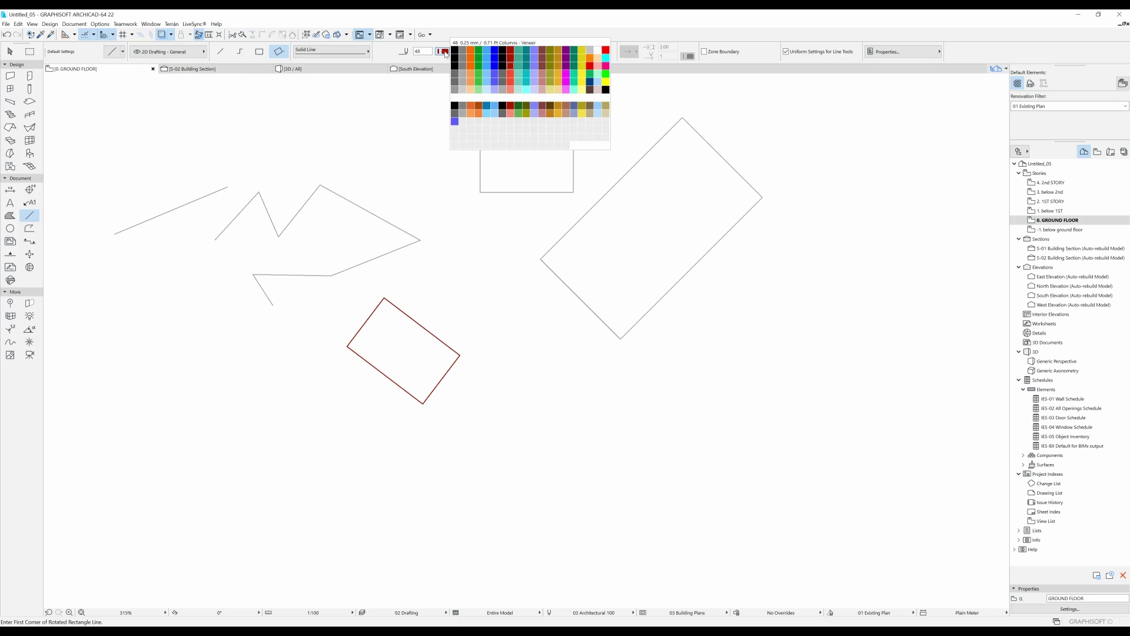
click(455, 125)
middle_drag(472, 245, 424, 262)
click(452, 387)
click(473, 346)
click(541, 384)
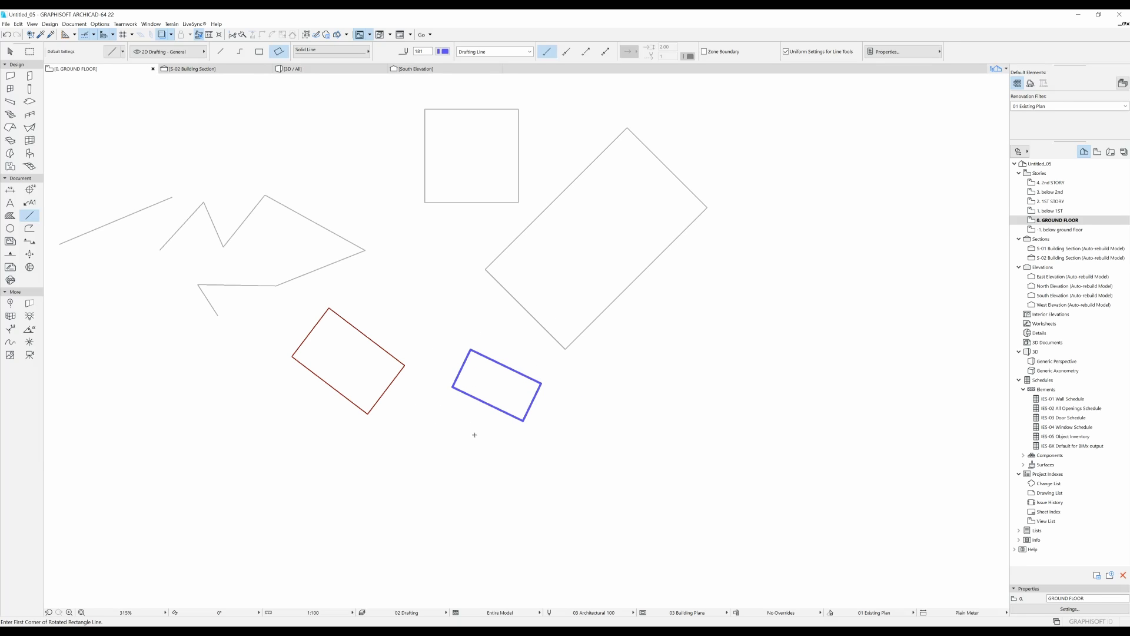
Draw a single-segment polyline with an arrowhead at its start beside the large rotated rectangle
middle_drag(295, 198, 166, 236)
click(240, 52)
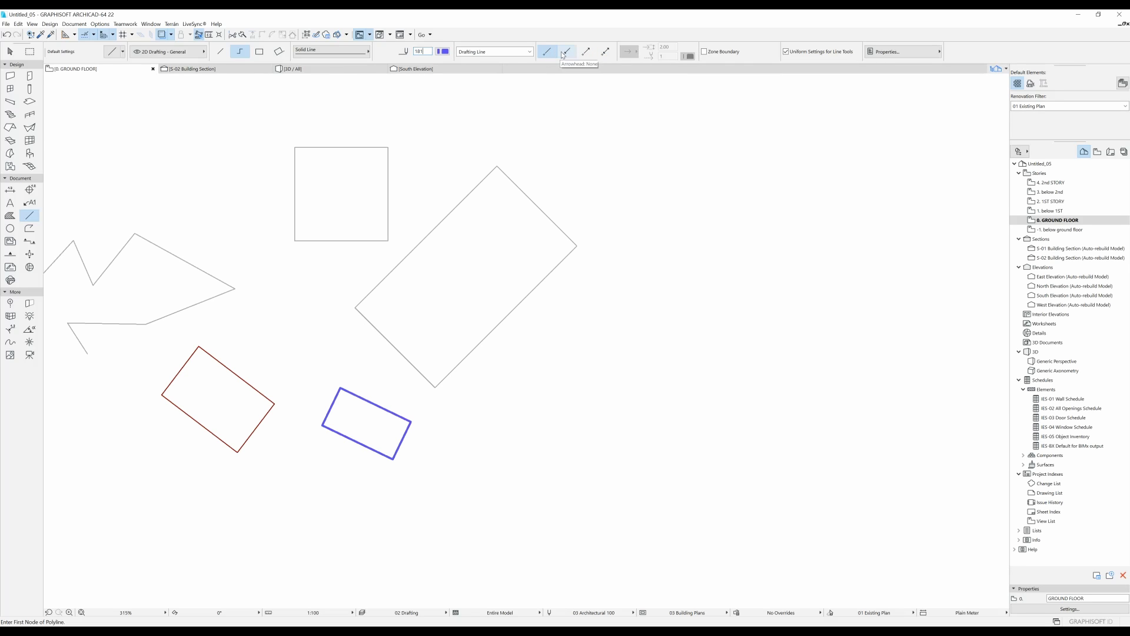
click(568, 53)
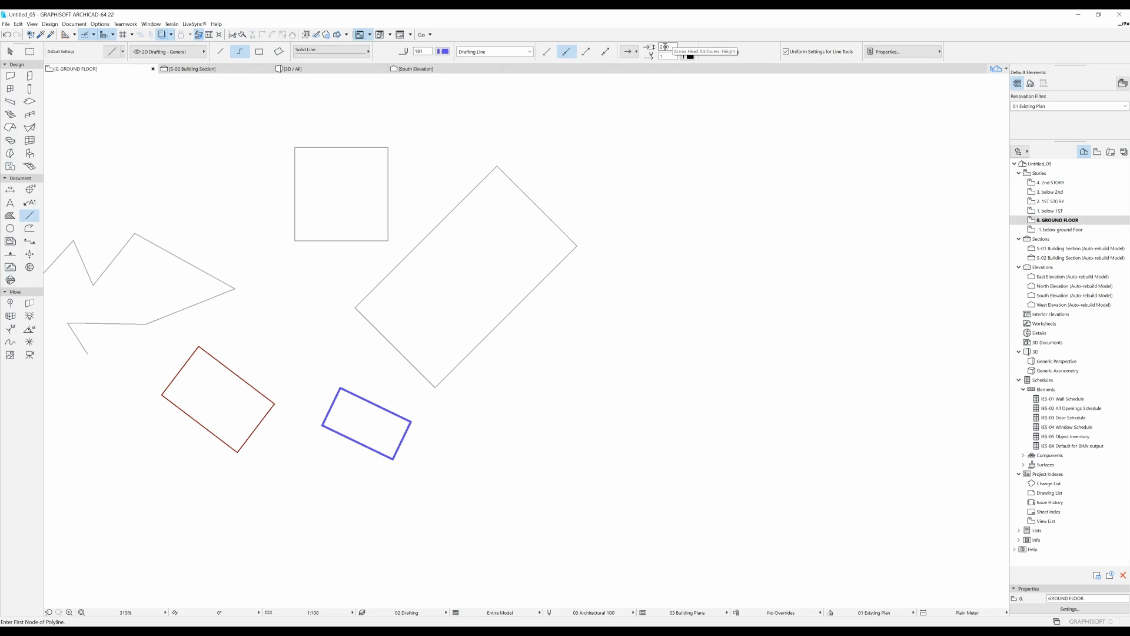
click(587, 309)
double_click(670, 264)
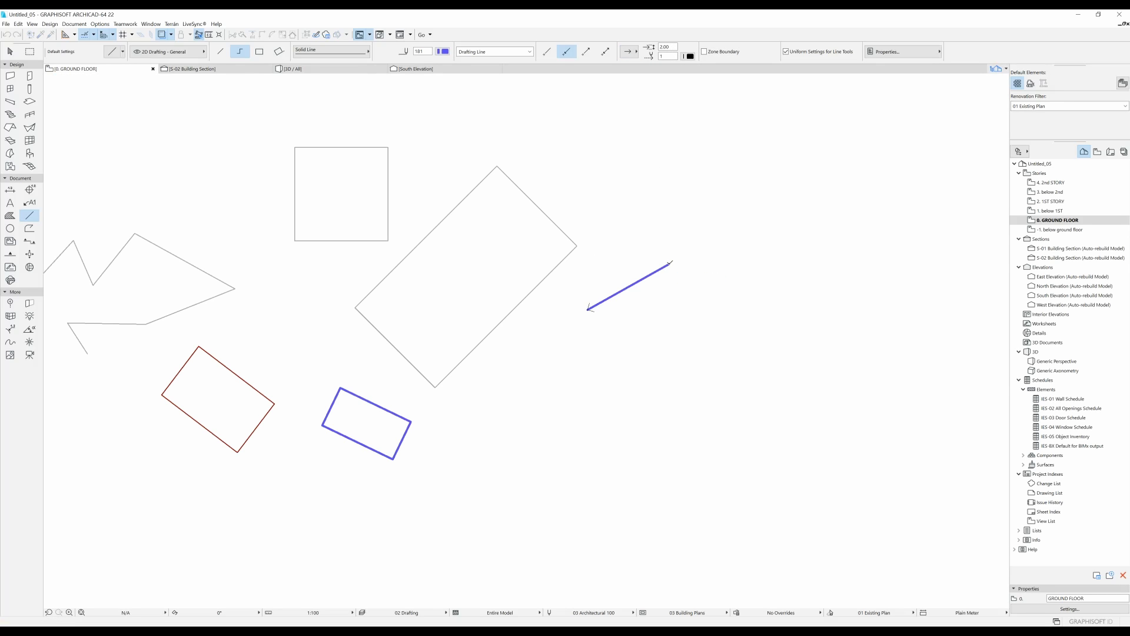
Set the arrowhead pen to 181 and draw a shorter start-arrow line just above the first arrow line
scroll(709, 218, up, 3)
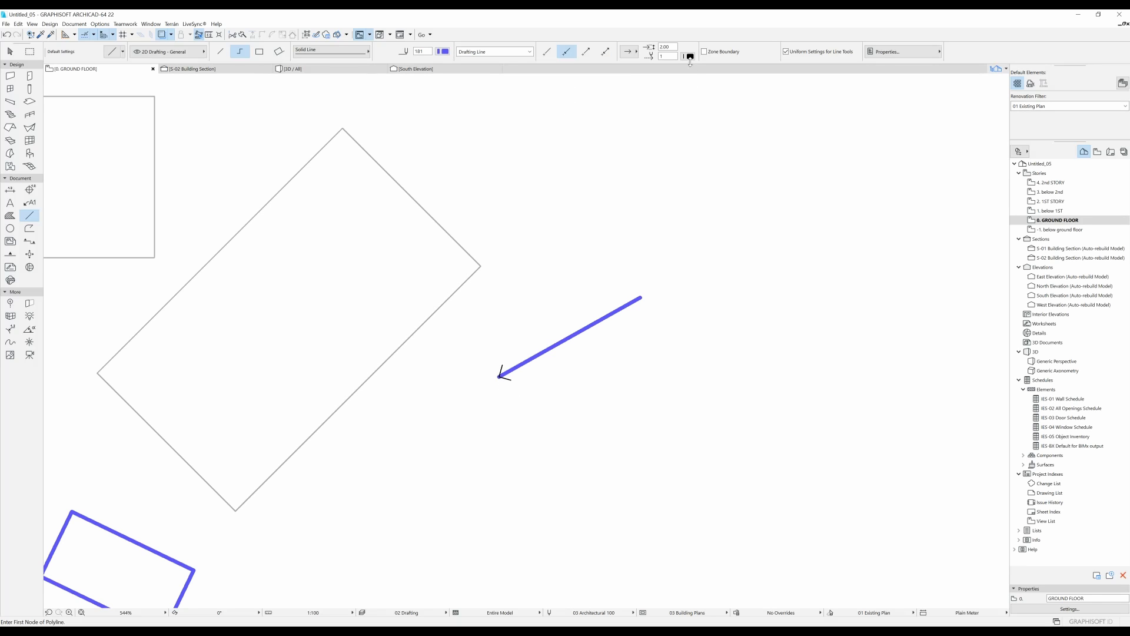
click(690, 56)
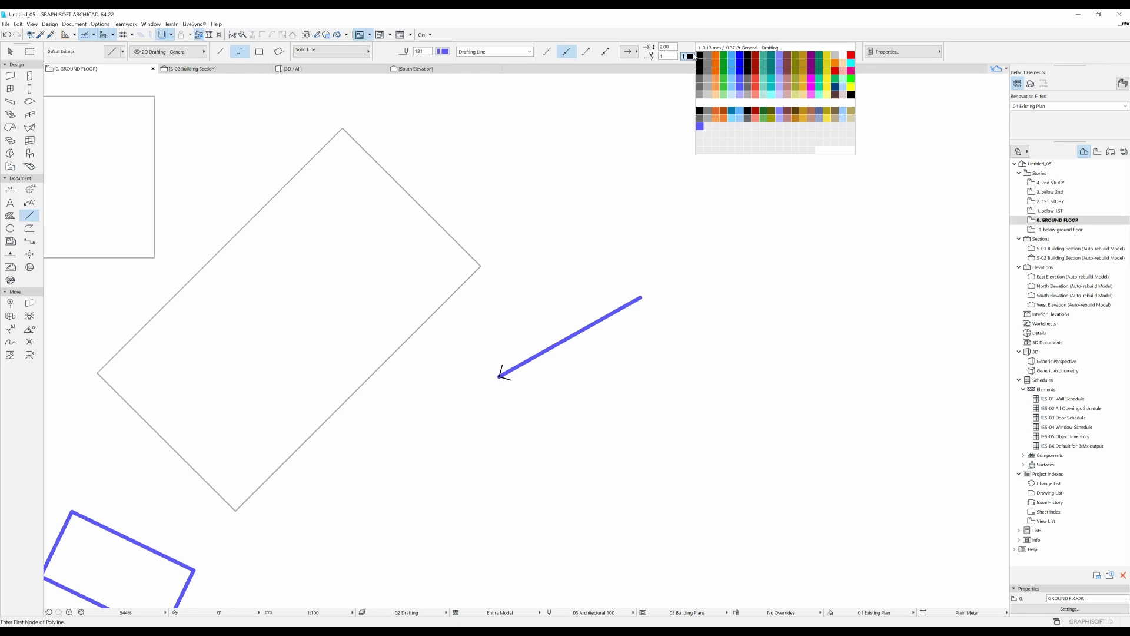
click(699, 126)
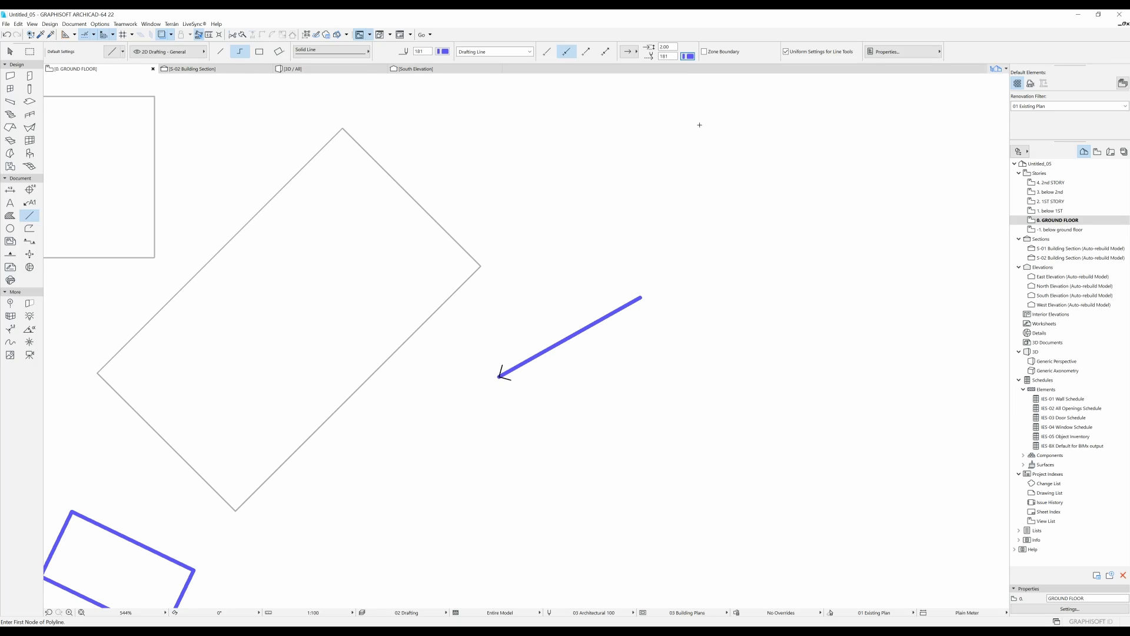
click(521, 316)
double_click(588, 277)
Switch the arrowhead to the line's end and draw a single-segment polyline rising above the two start-arrow lines
click(587, 53)
click(547, 235)
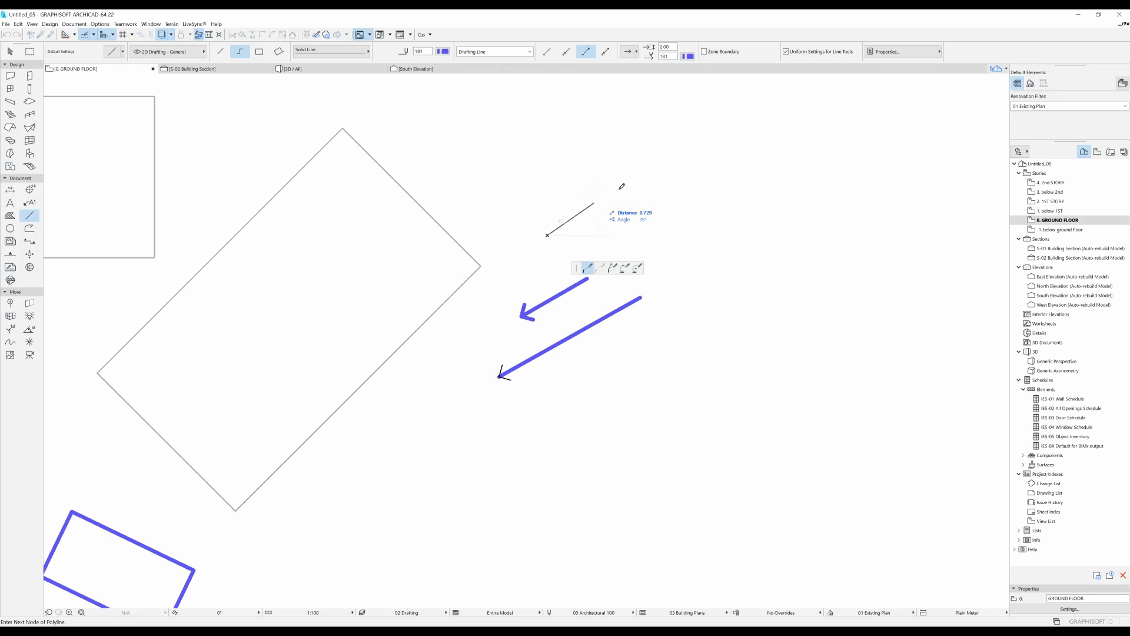
click(660, 179)
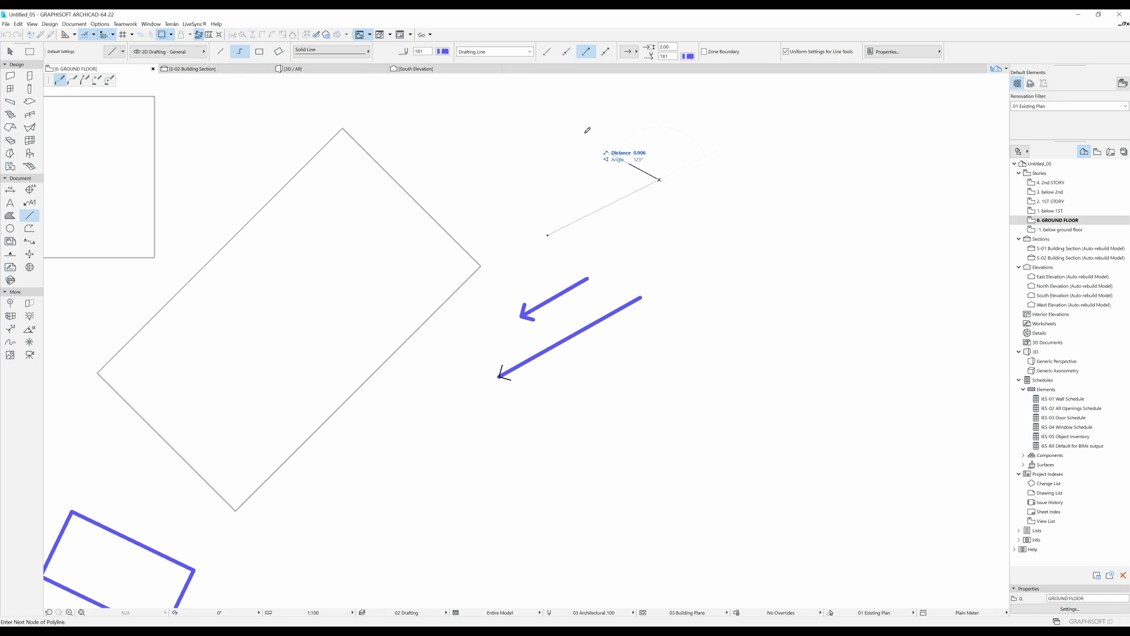
click(660, 178)
Put arrowheads at both ends and draw a short steep line beside the end-arrow line
scroll(633, 213, right, 2)
scroll(565, 200, up, 2)
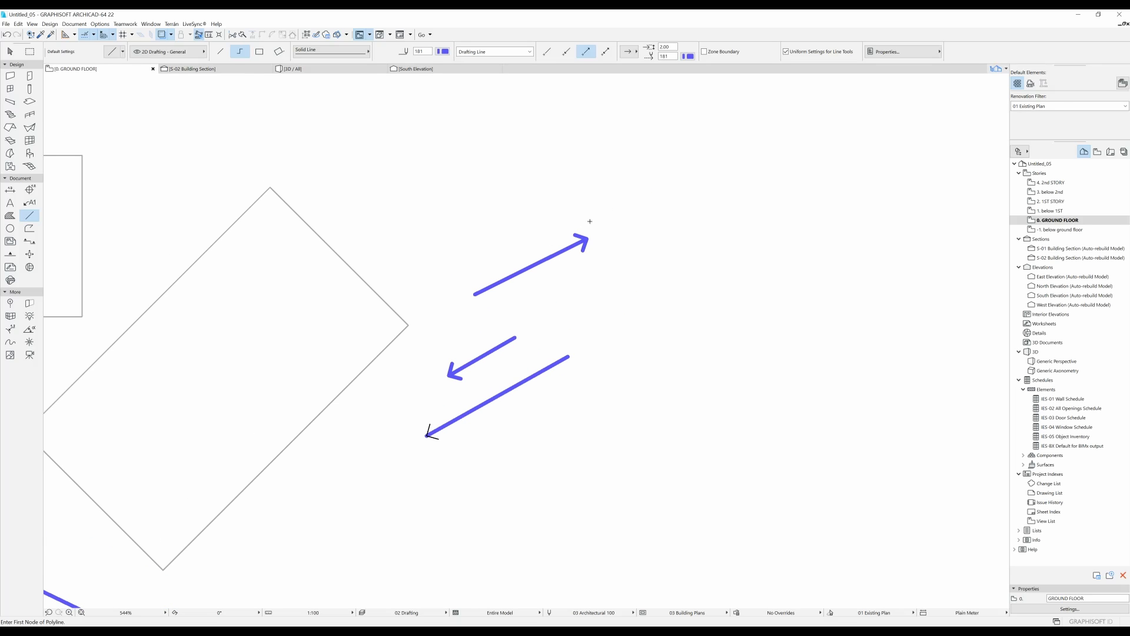
click(608, 53)
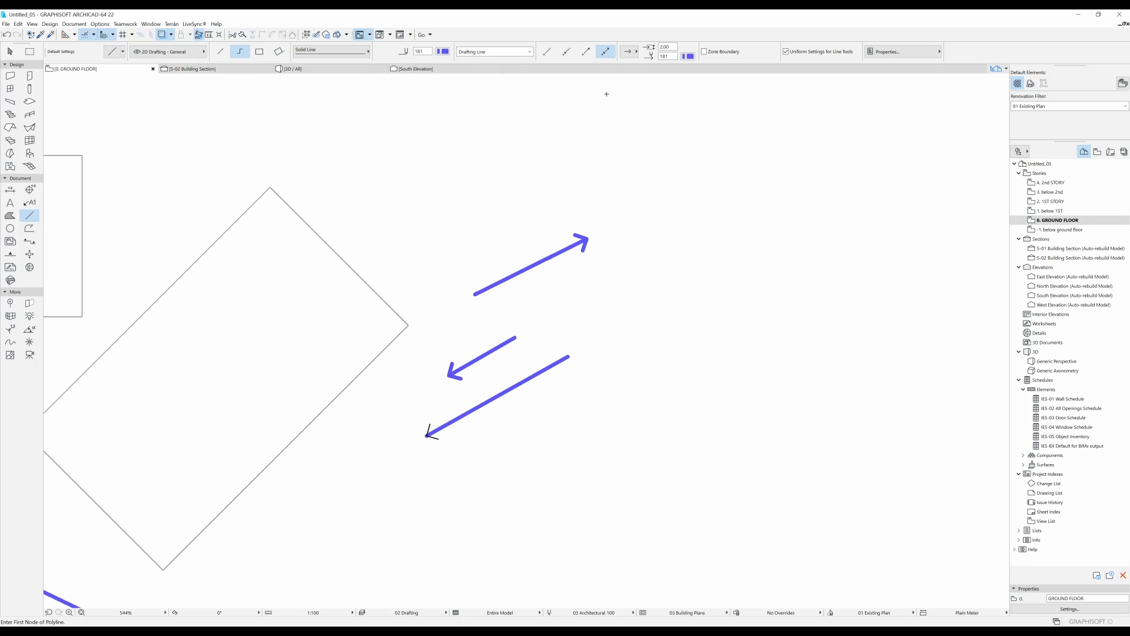
click(606, 312)
double_click(637, 238)
Draw a four-segment zigzag polyline with arrowheads at both ends, below the short double-headed line
middle_drag(714, 177, 601, 157)
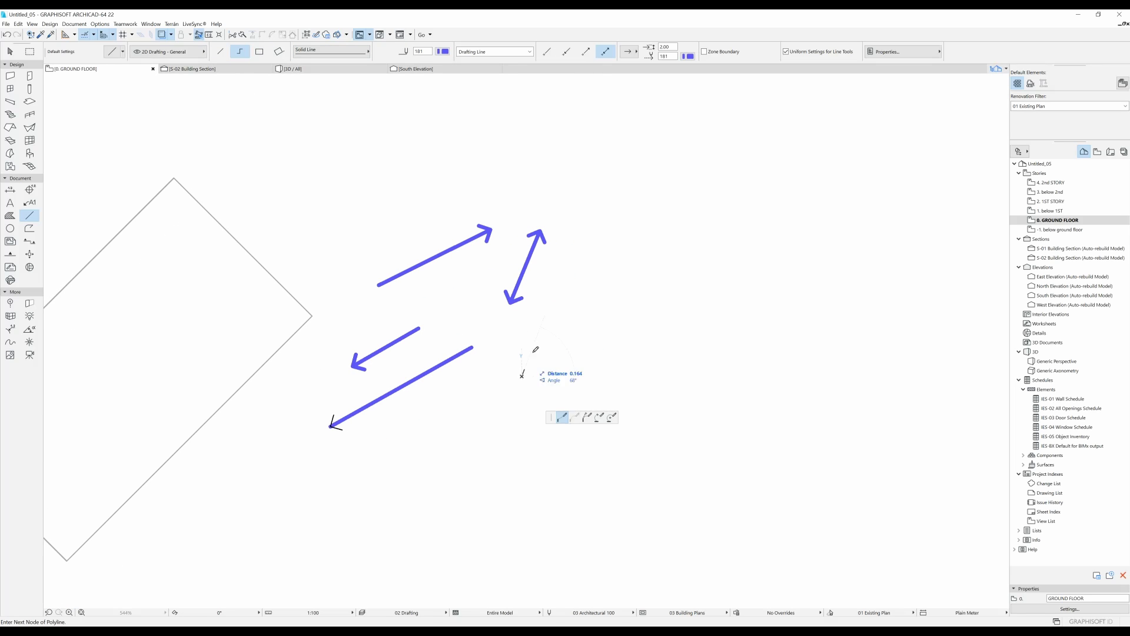
click(522, 376)
click(560, 321)
click(609, 376)
click(625, 296)
double_click(697, 330)
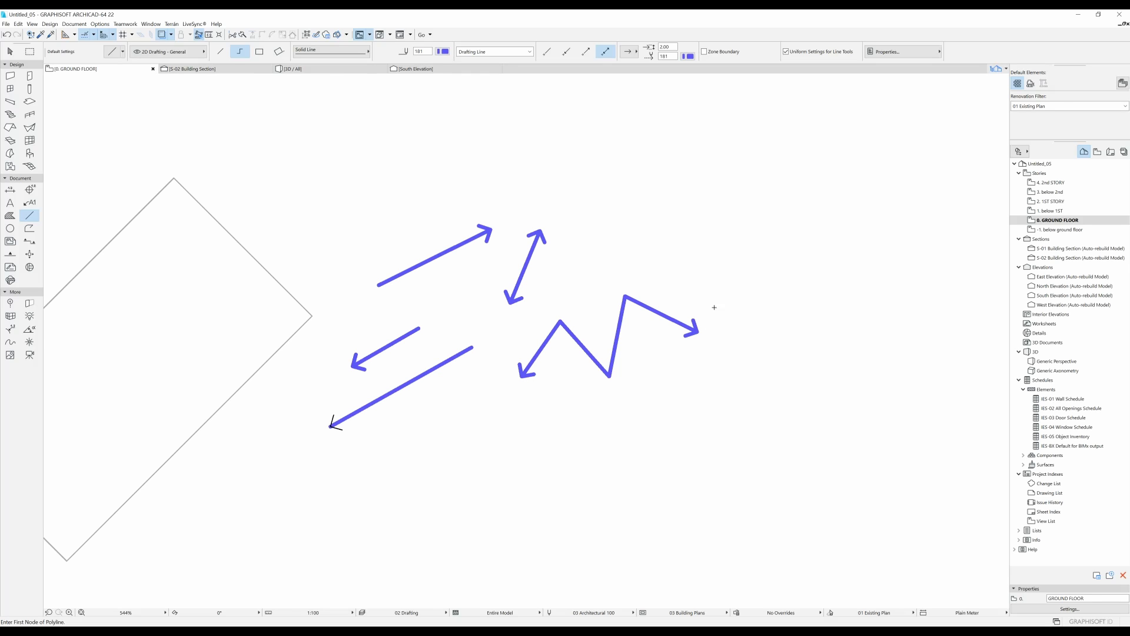
Select the end-arrow line and try several arrowhead styles on it, finishing with the wide filled triangle
scroll(714, 307, down, 2)
shift+click(415, 270)
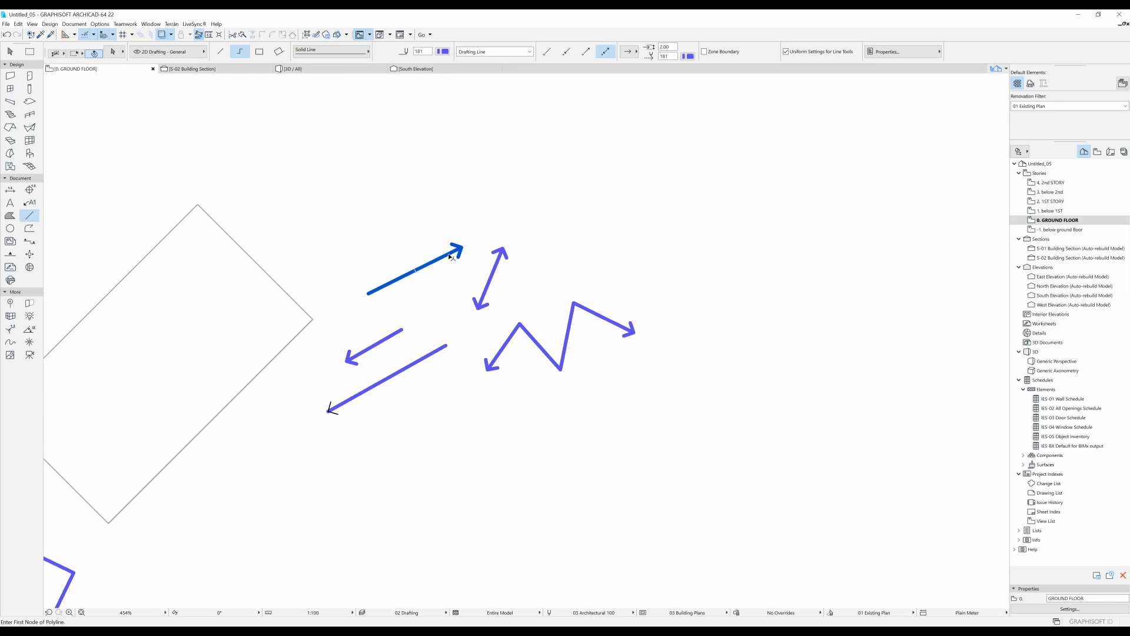
click(632, 52)
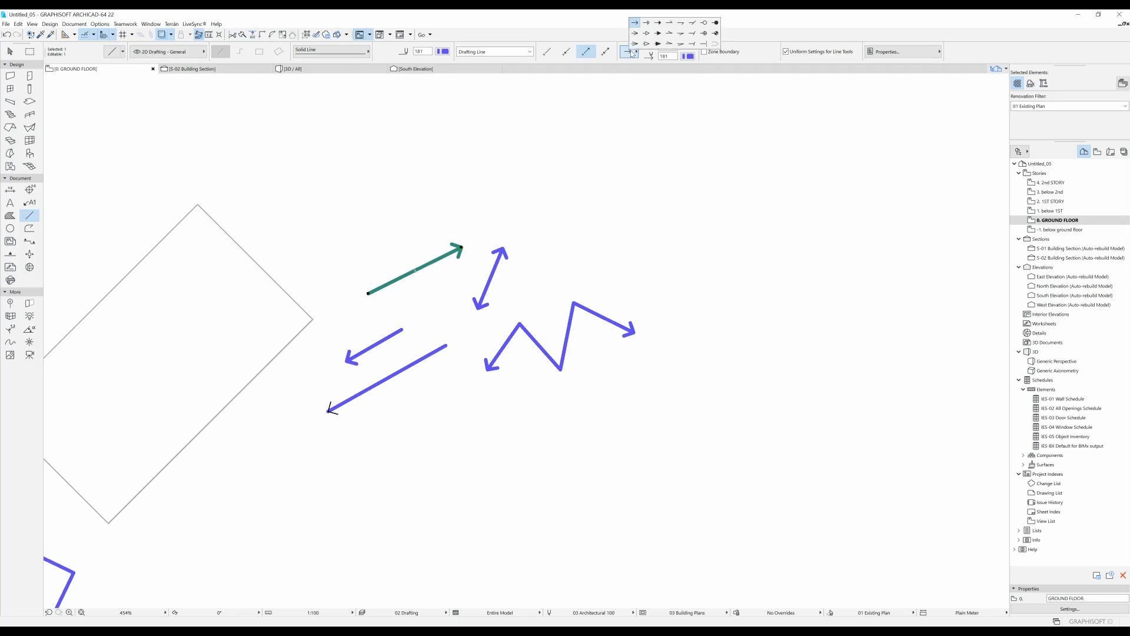
click(658, 33)
click(632, 52)
click(712, 45)
click(632, 52)
click(657, 48)
click(632, 52)
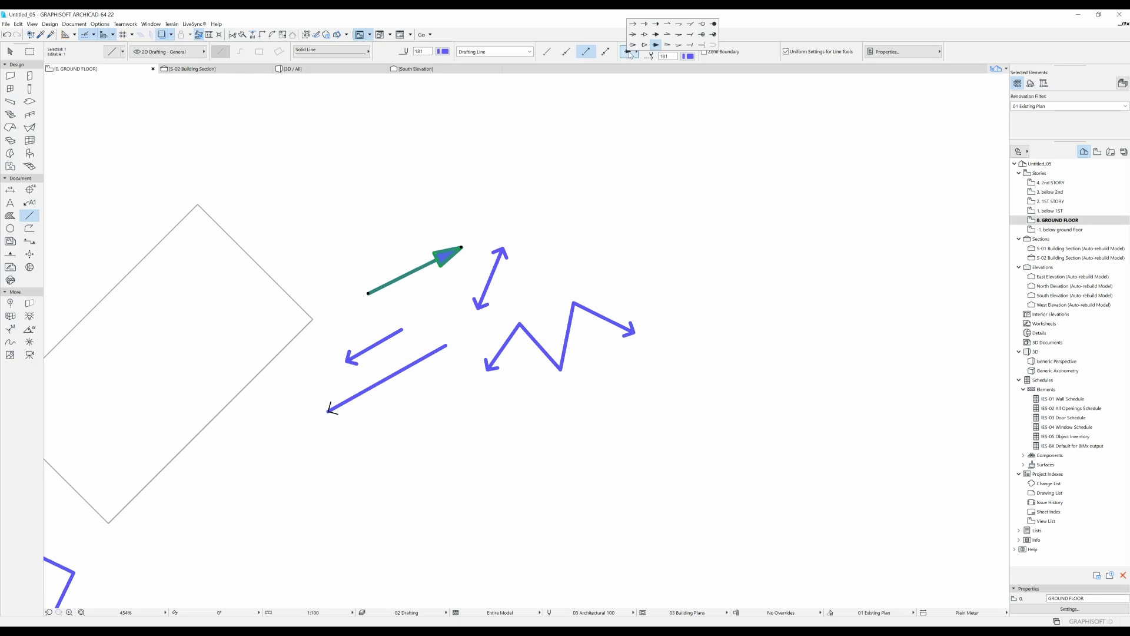
click(692, 26)
click(630, 52)
click(661, 27)
Set the selected line's arrowhead size to 5 and deselect the line
click(666, 47)
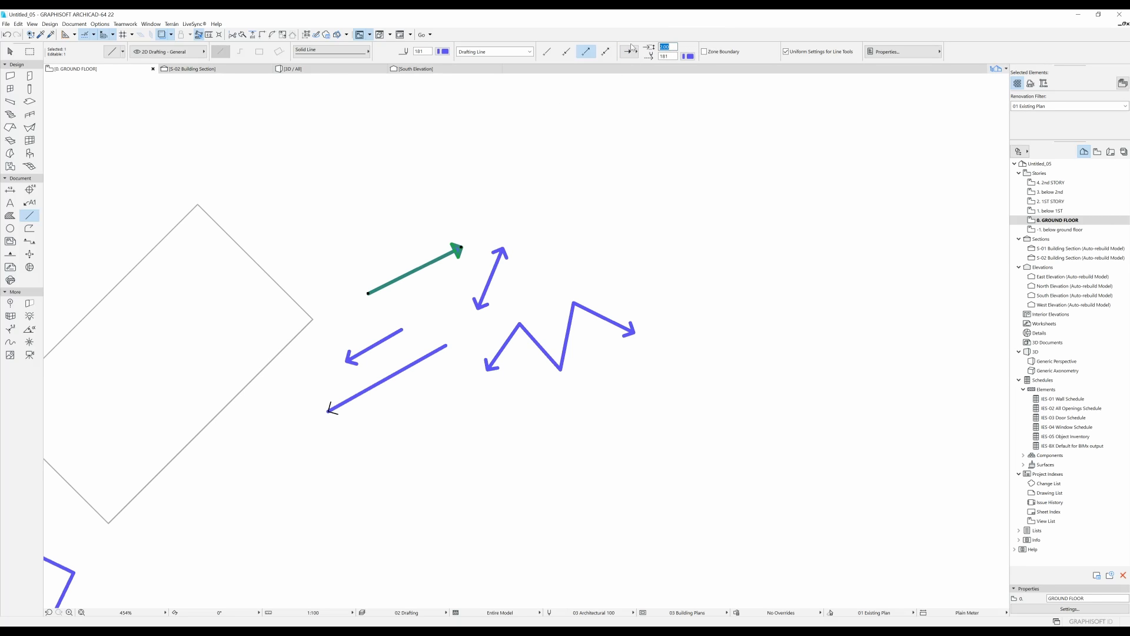
text(5)
key(Escape)
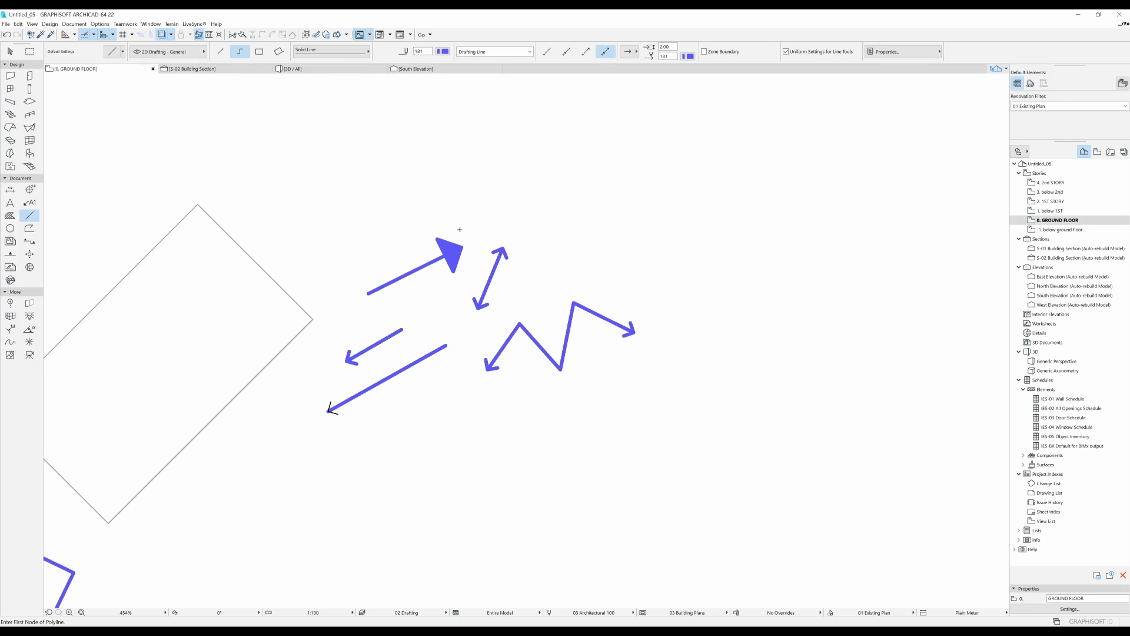
Draw a rectangular room of walls with the rectangle geometry method on the empty side of the arrow lines
mouse_move(544, 205)
middle_down()
mouse_move(447, 243)
mouse_move(502, 203)
middle_up()
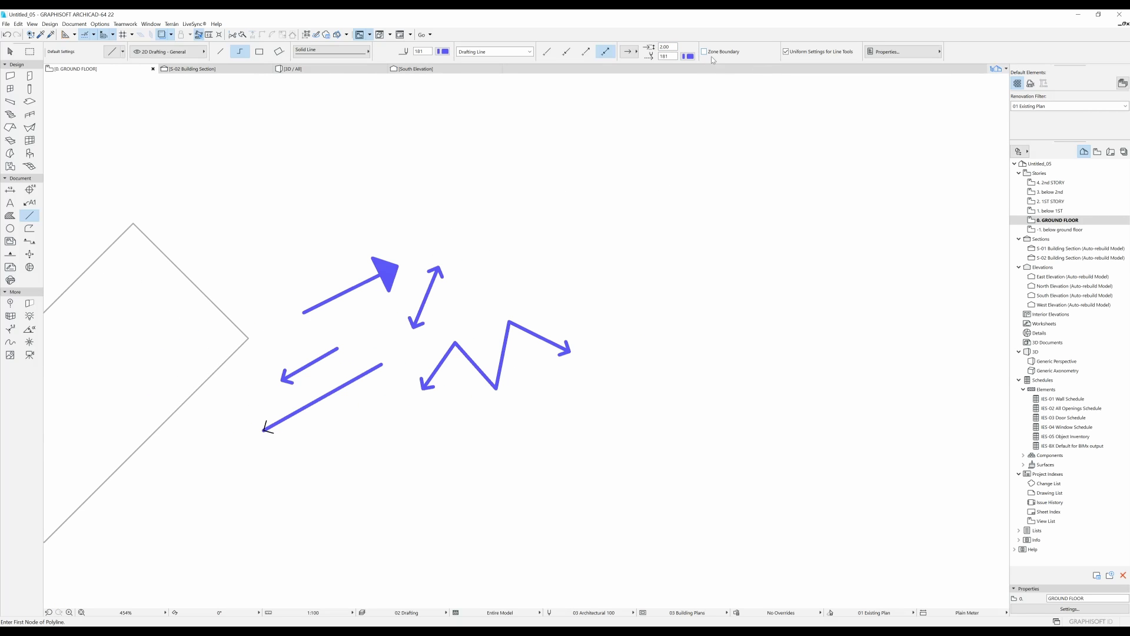
click(10, 76)
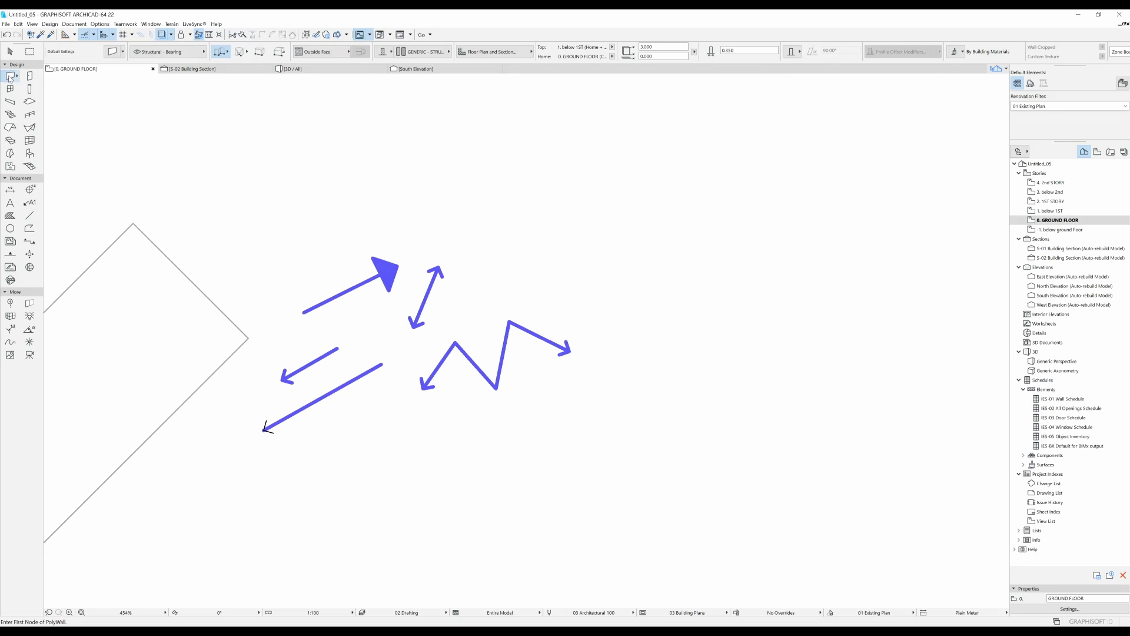
click(224, 55)
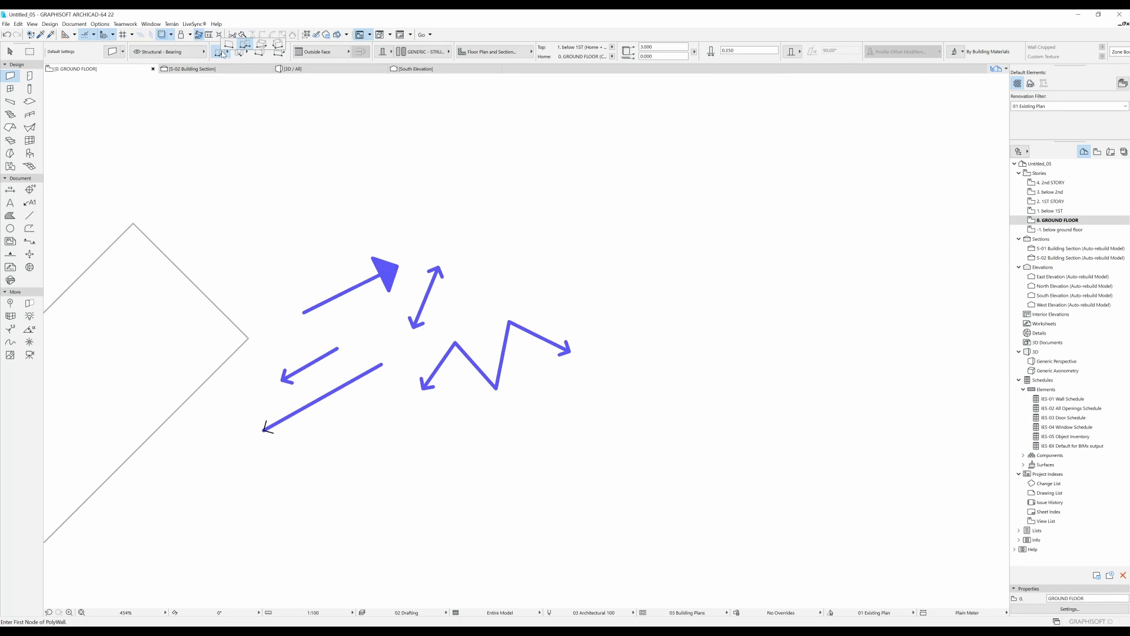
click(264, 46)
click(565, 176)
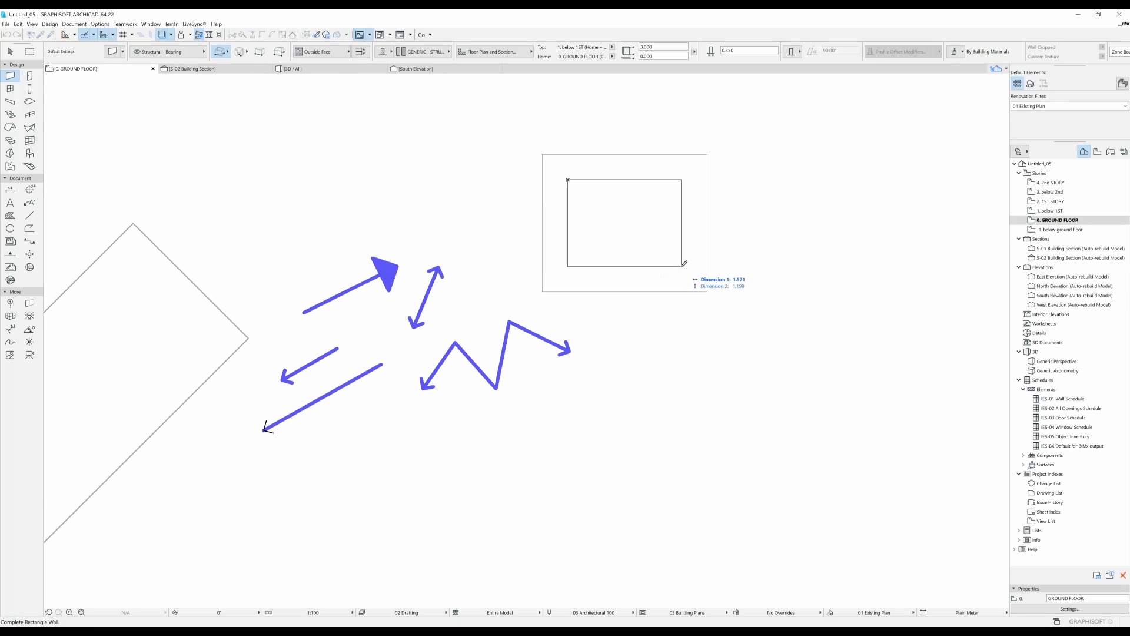
scroll(462, 202, down, 3)
click(591, 342)
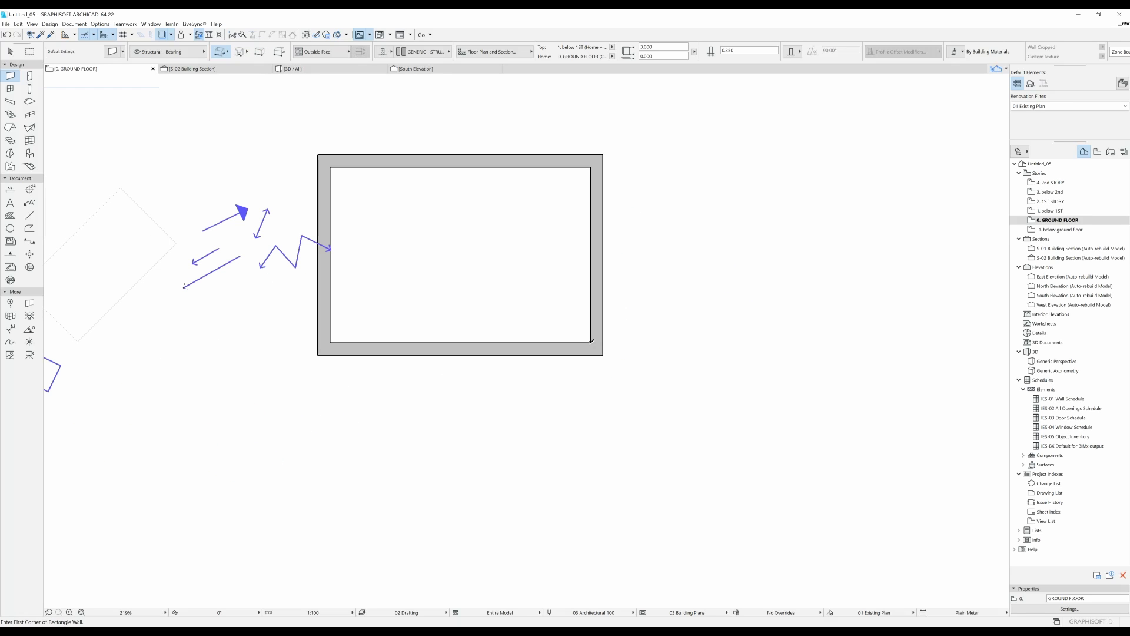
Move the zigzag polyline so it clears the room and its end arrowhead meets the wall's outer face
click(312, 244)
drag(312, 243, 298, 265)
click(298, 266)
key(Escape)
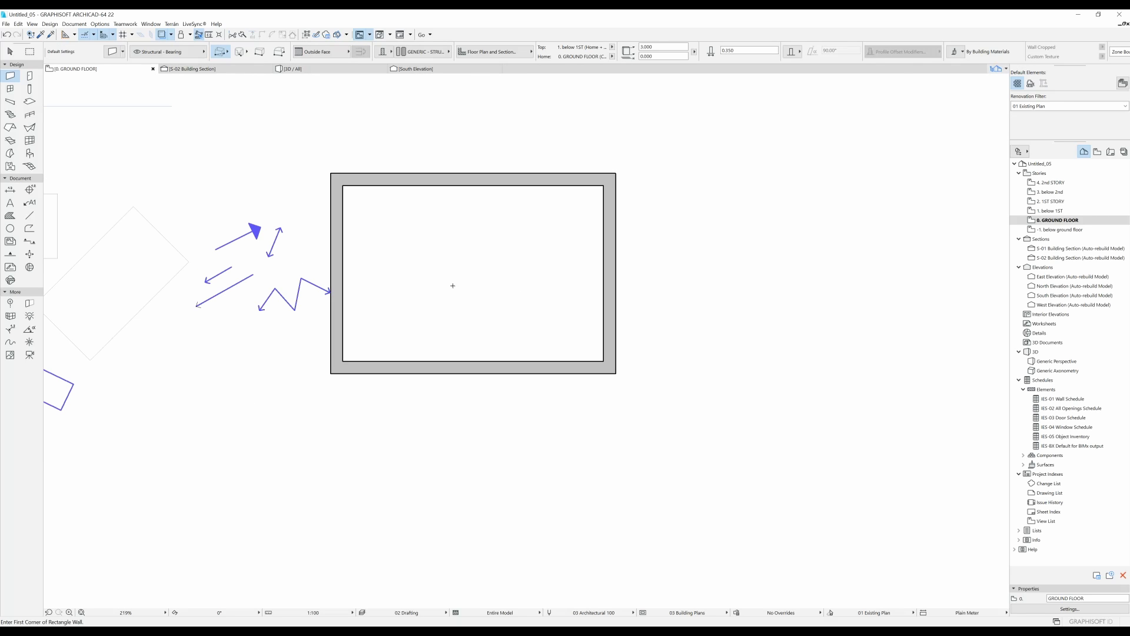
Draw a single double-headed diagonal line from above the room, across its interior, ending beyond the opposite wall
click(30, 215)
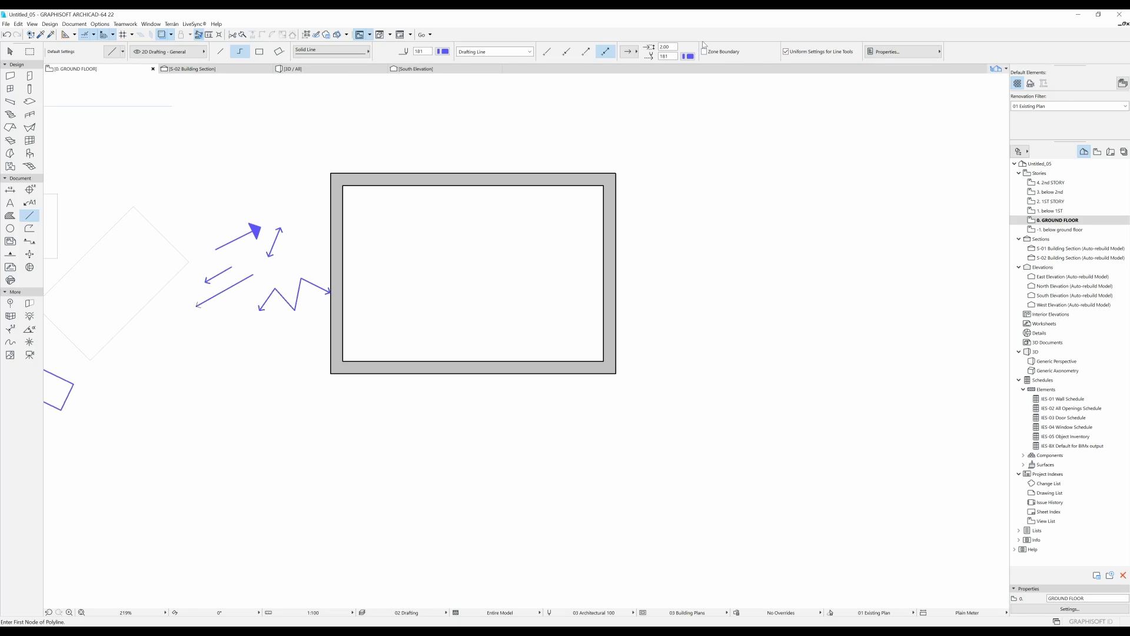
click(484, 147)
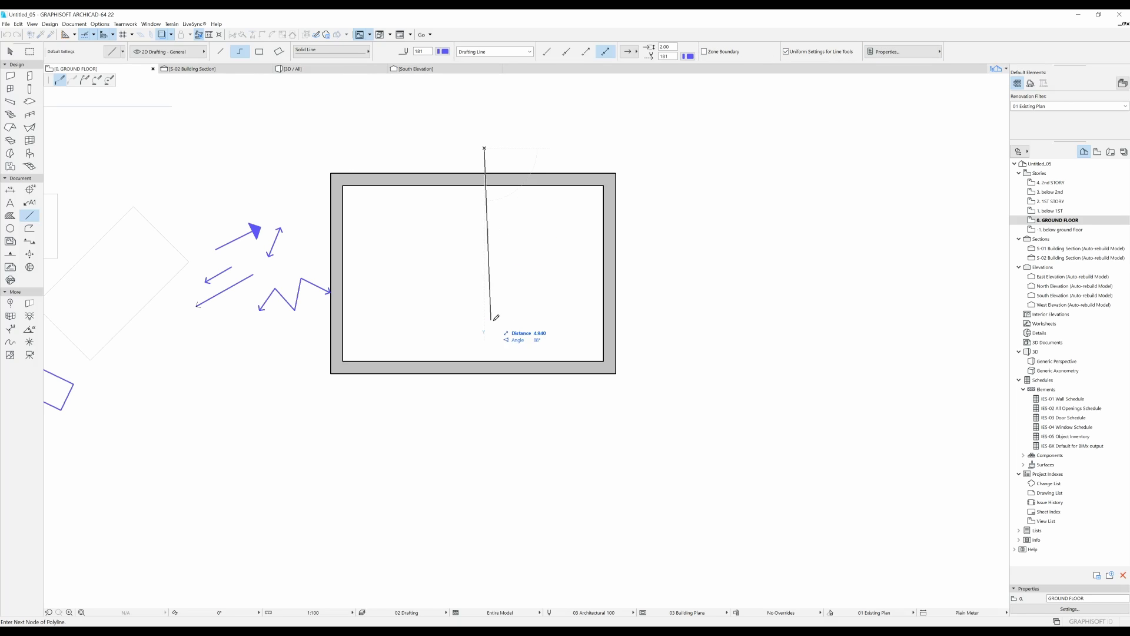
double_click(669, 419)
middle_drag(435, 225, 464, 254)
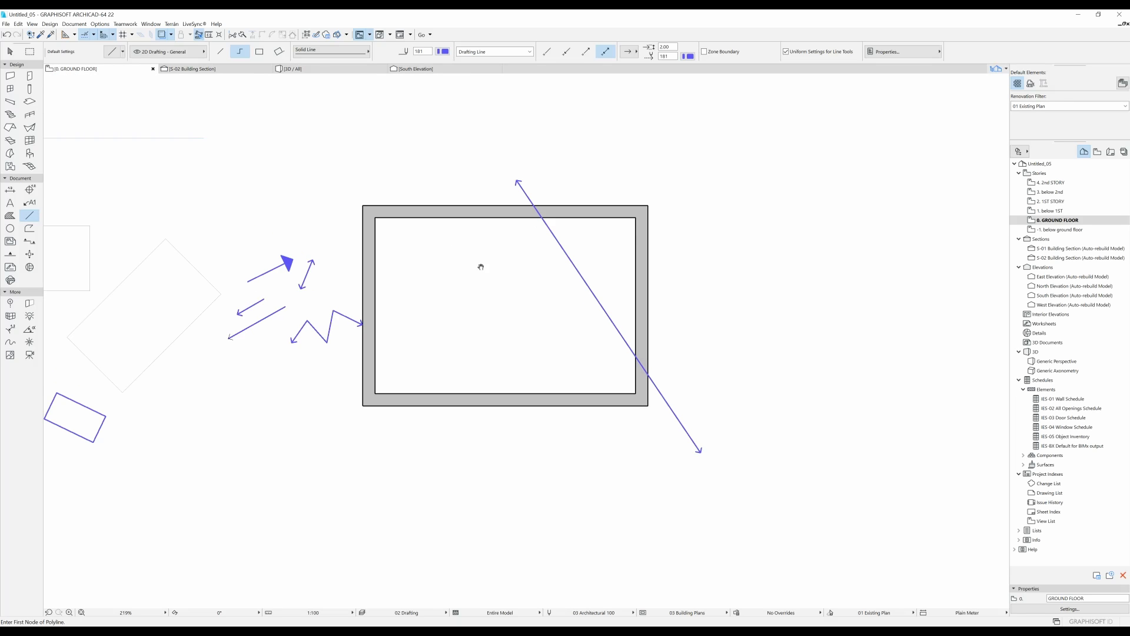
Try placing an automatically detected zone inside the walled room, and delete that zone
click(10, 167)
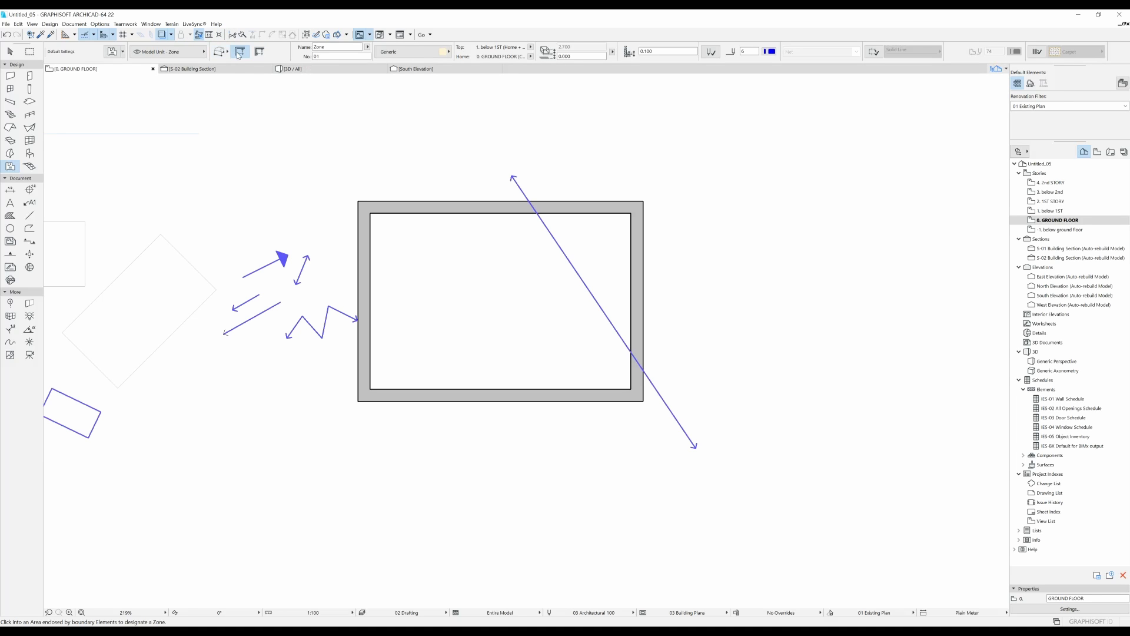
click(504, 266)
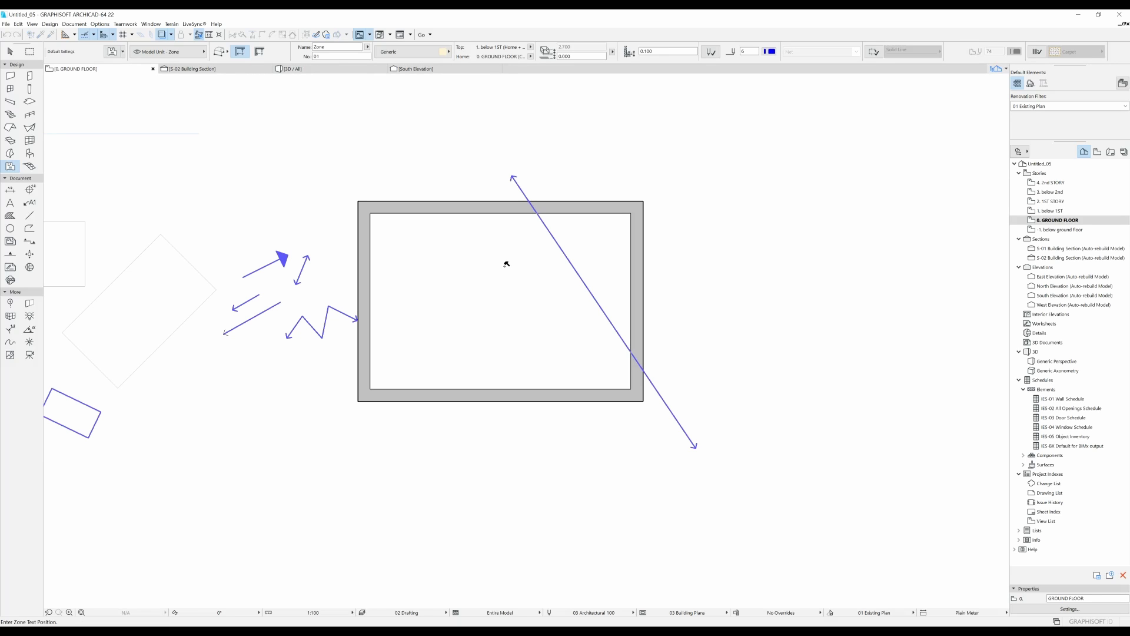
click(504, 265)
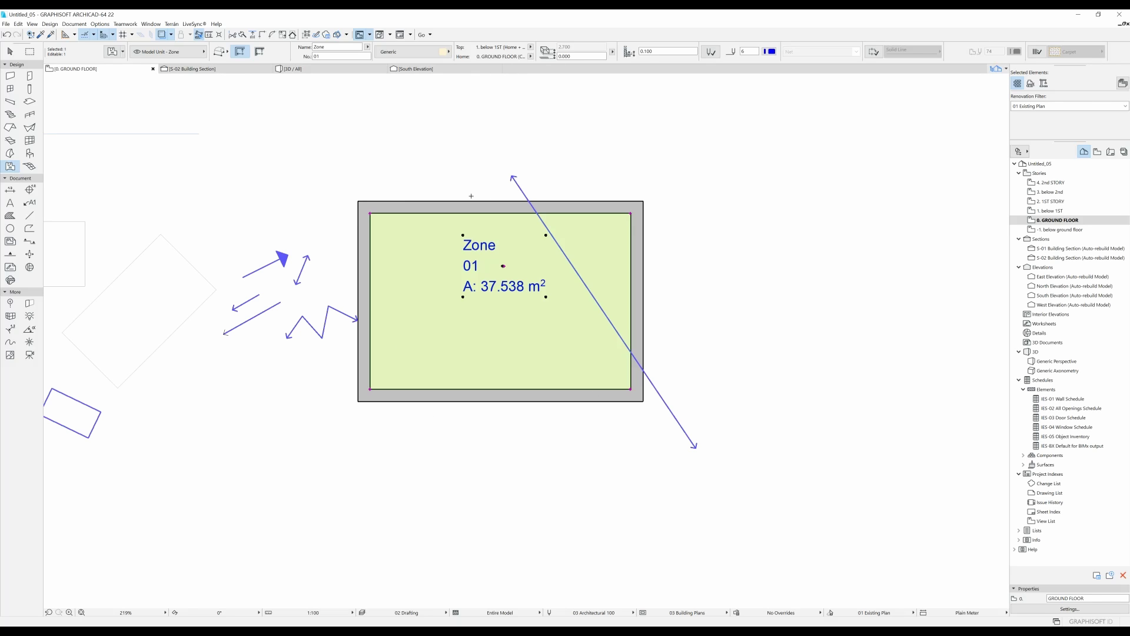
key(Delete)
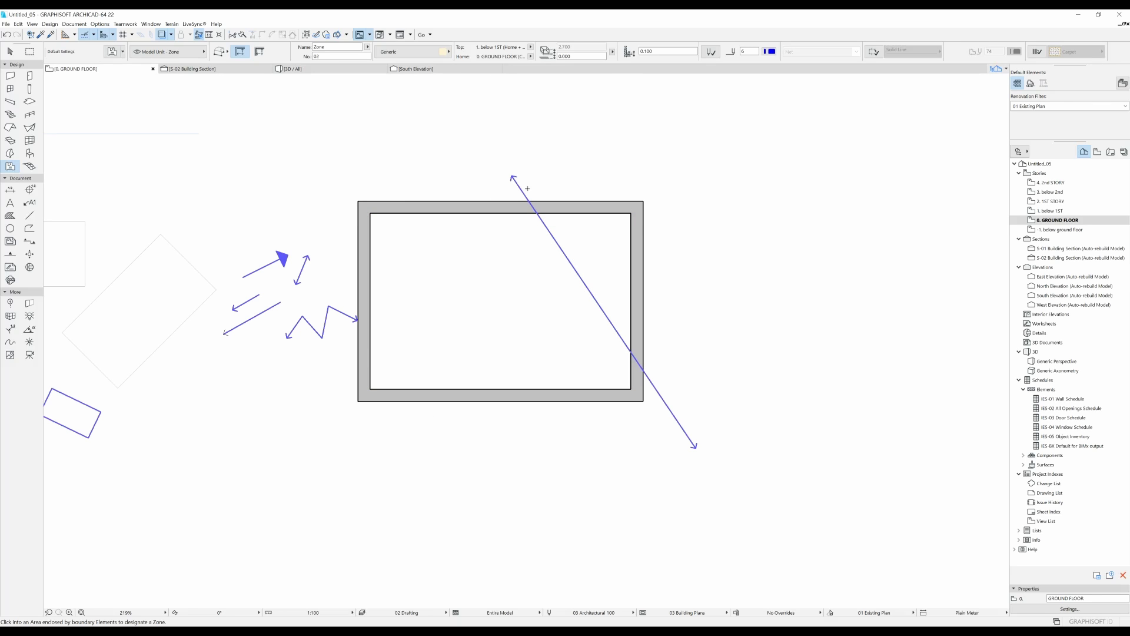
Turn on Zone Boundary for the diagonal line and place a zone in the larger part of the room
shift+click(520, 188)
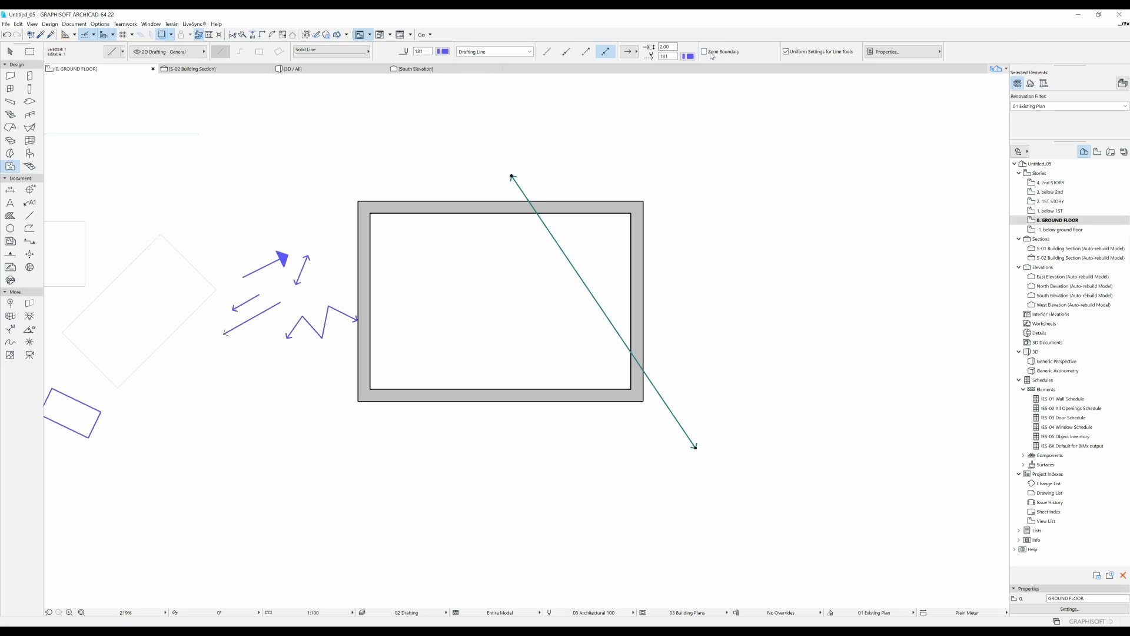
key(Escape)
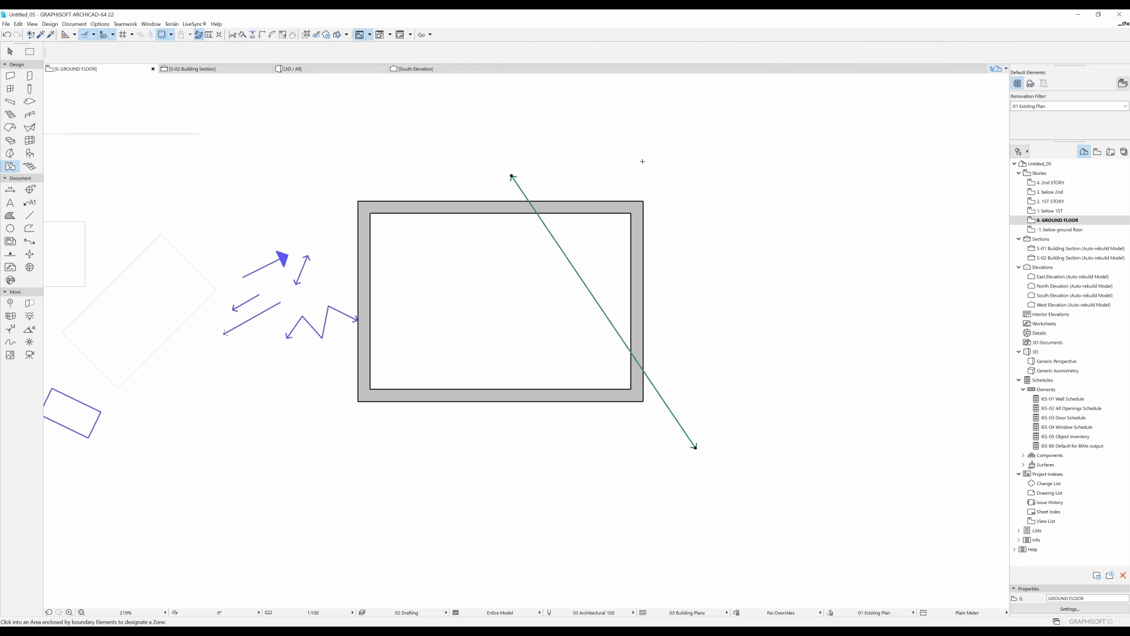
click(474, 295)
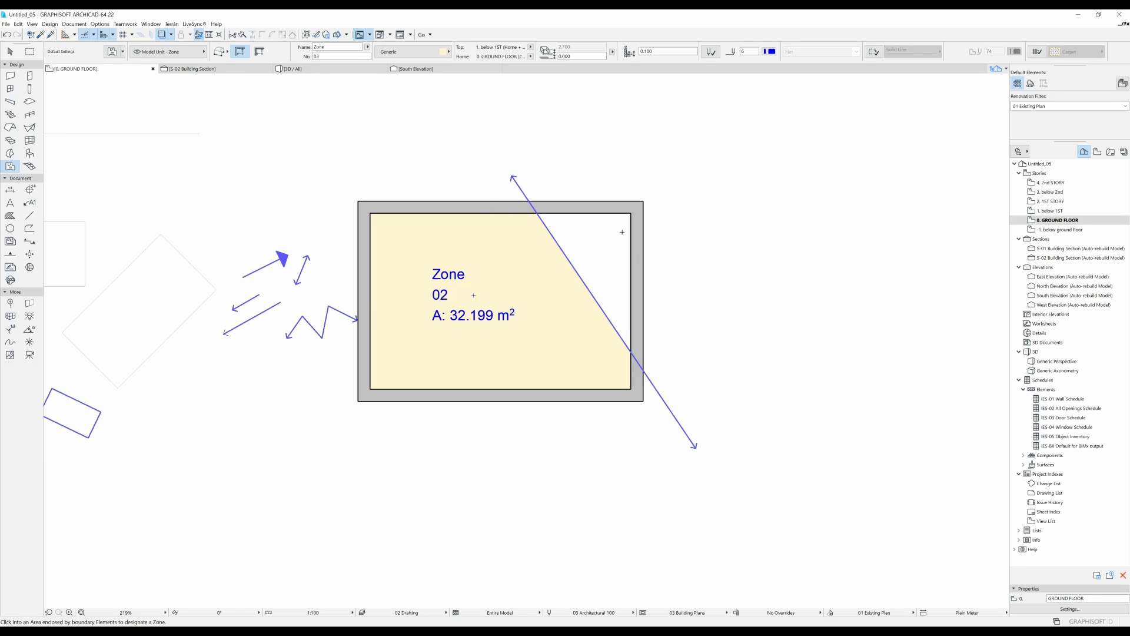
Draw a four-segment polyline above the room and the arrow lines using the Wave line type
scroll(725, 260, down, 1)
click(27, 217)
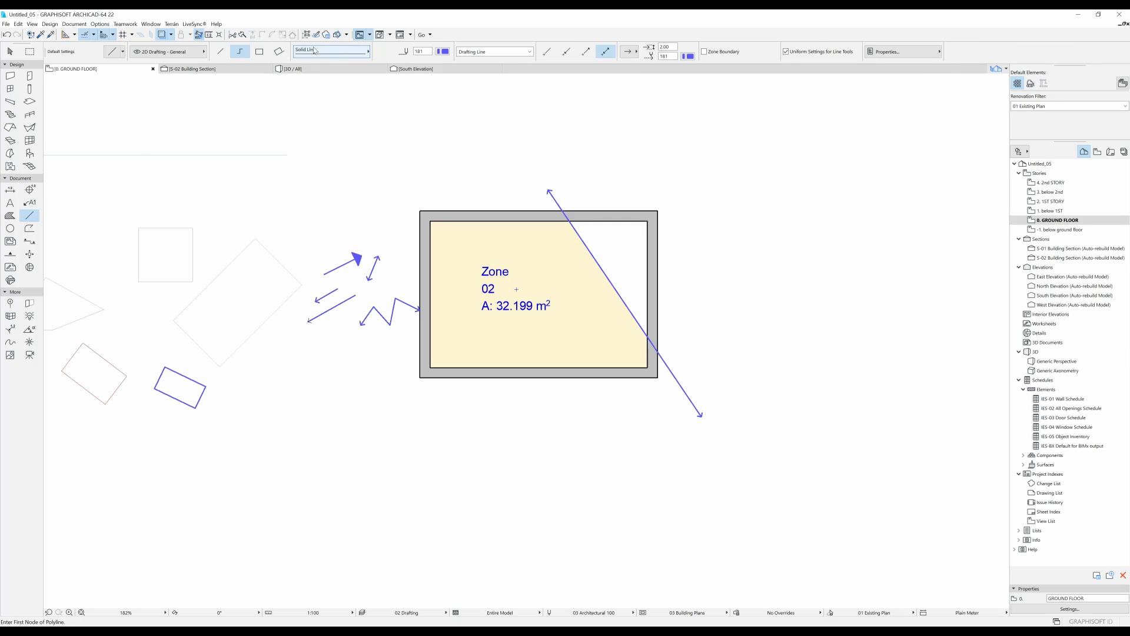
click(360, 53)
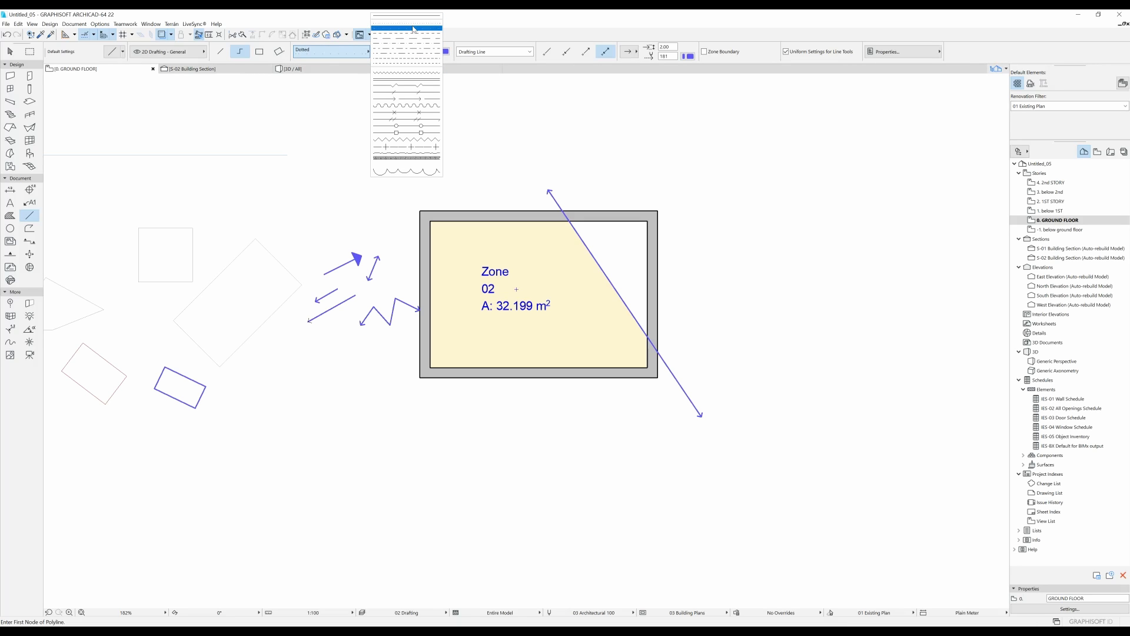
click(411, 106)
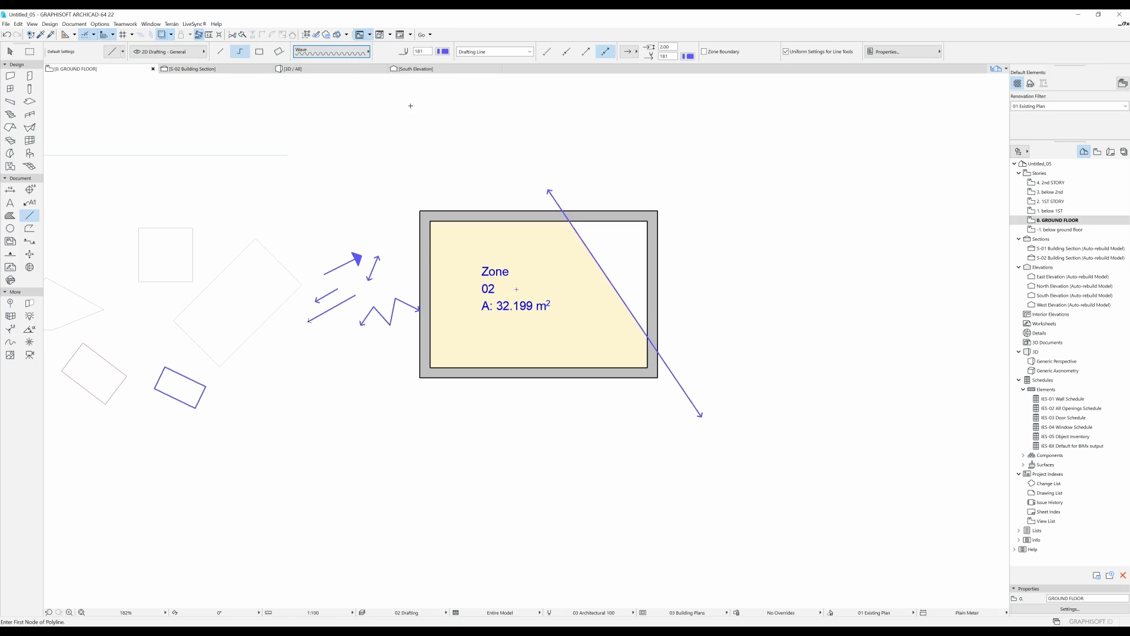
click(357, 208)
click(428, 122)
click(529, 154)
click(589, 141)
double_click(600, 161)
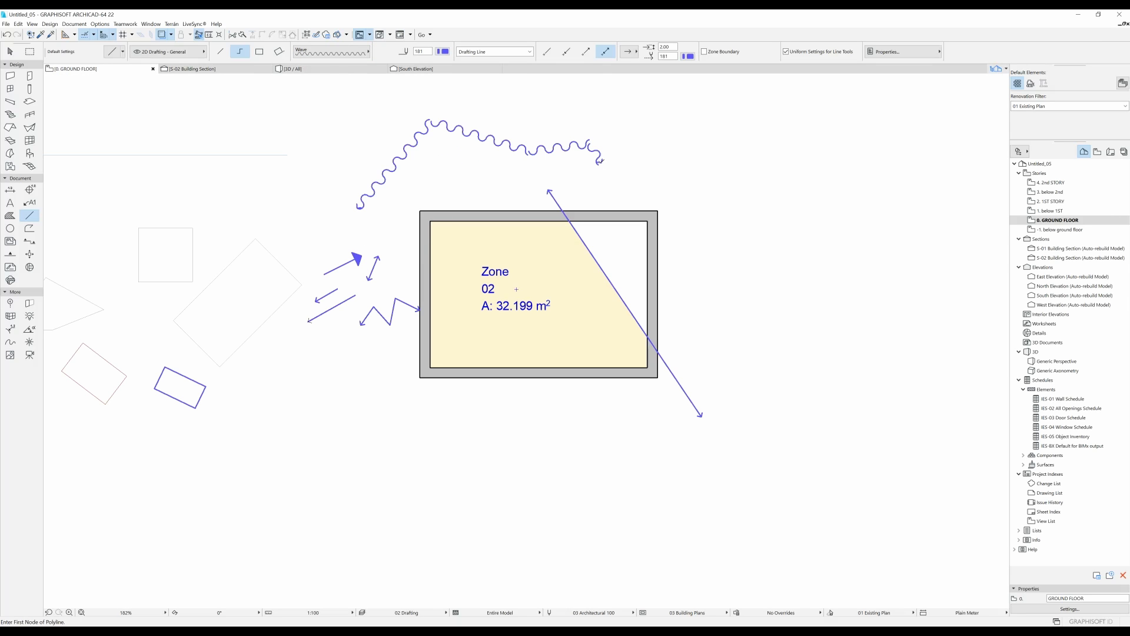
Draw a horizontal line just above the room's upper wall using the Insulation line type
click(339, 50)
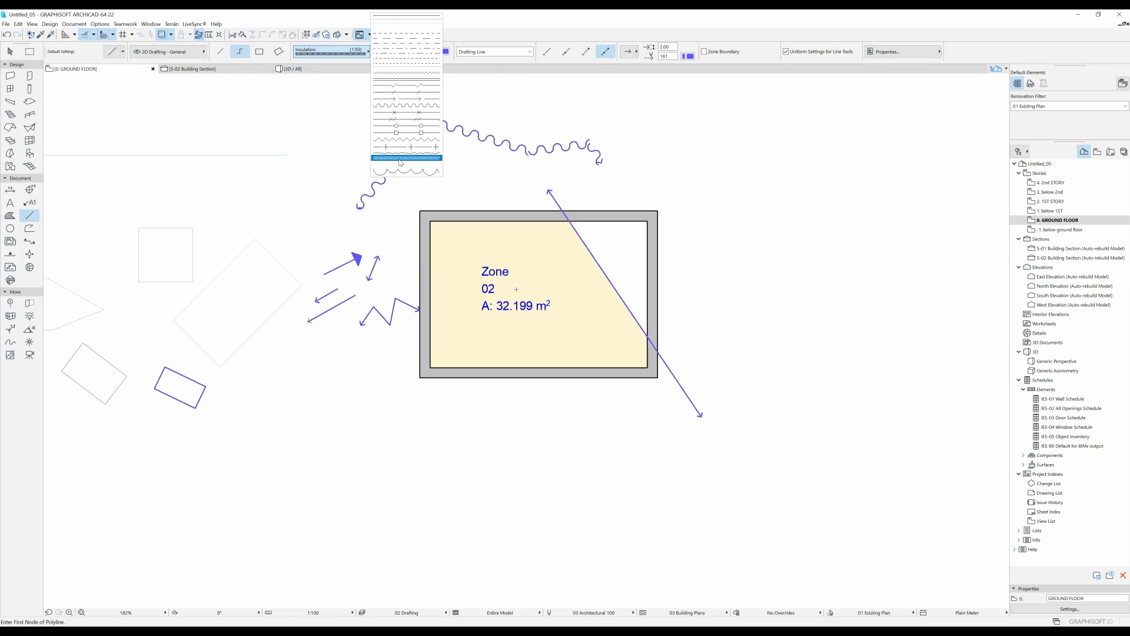
click(427, 167)
click(433, 191)
double_click(671, 189)
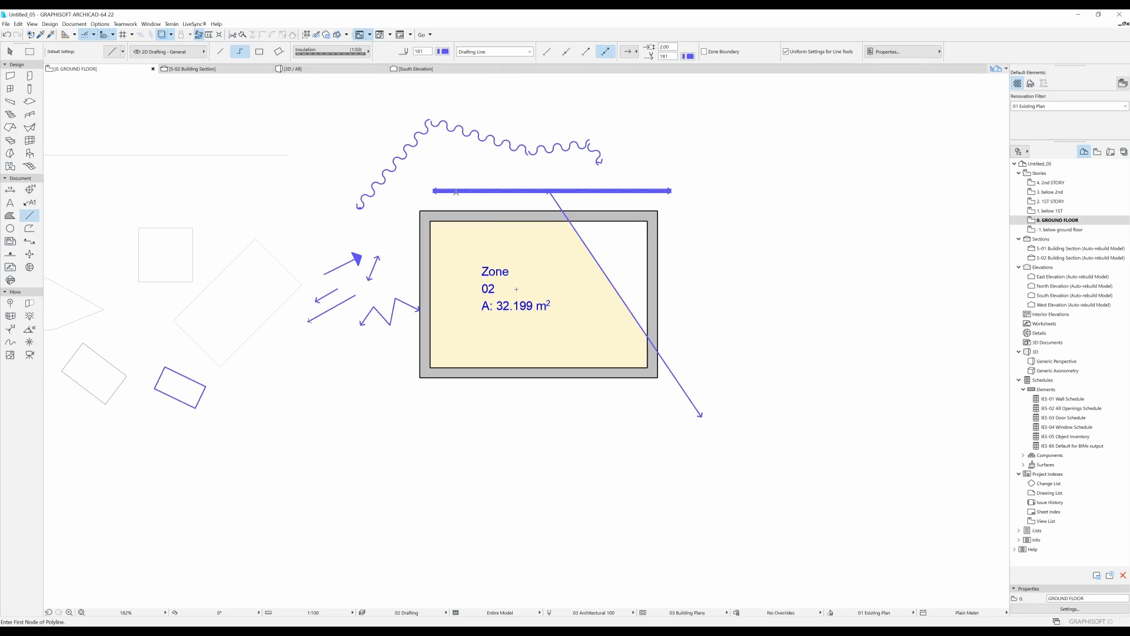
Change the horizontal insulation line to a thin green pen and deselect it
scroll(465, 188, up, 4)
scroll(450, 185, up, 3)
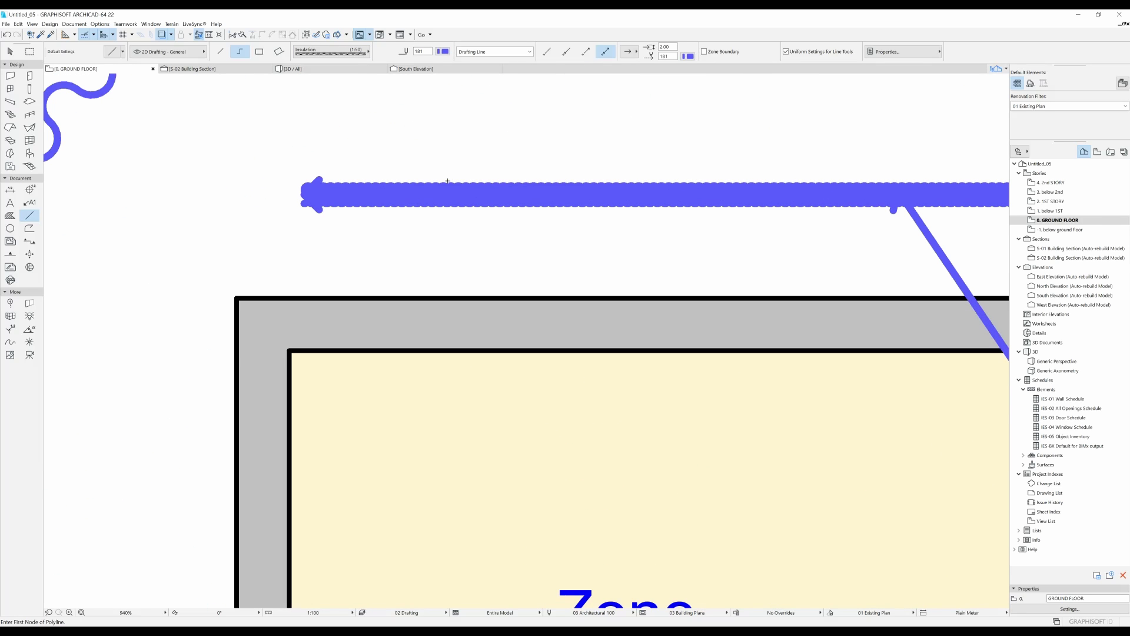
middle_drag(419, 140, 411, 211)
shift+click(418, 268)
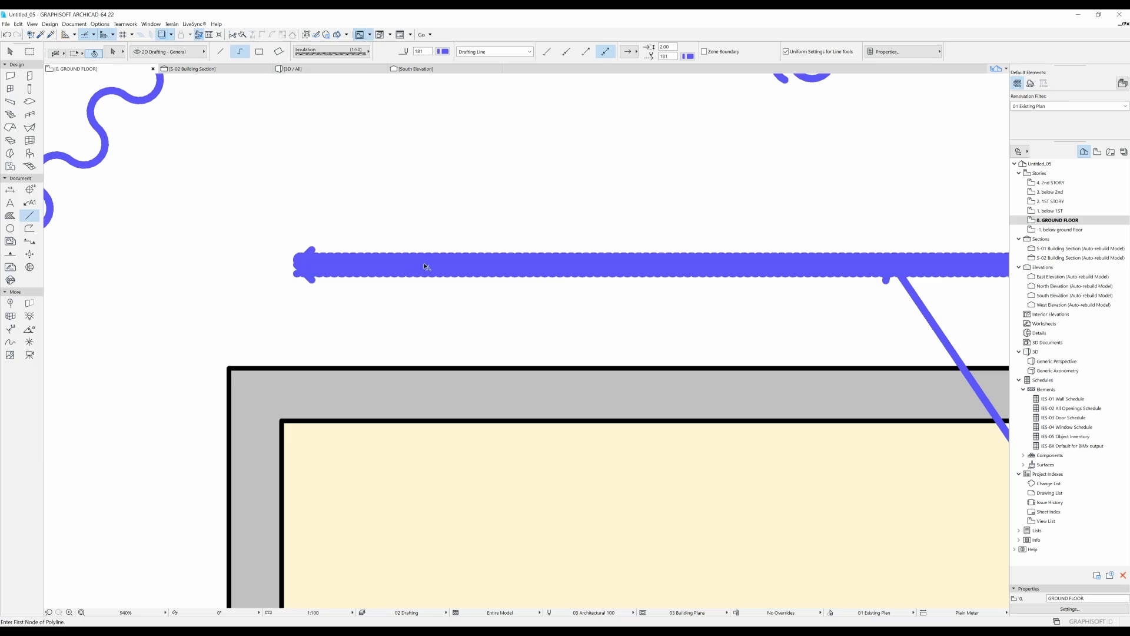
click(442, 52)
click(482, 67)
key(Escape)
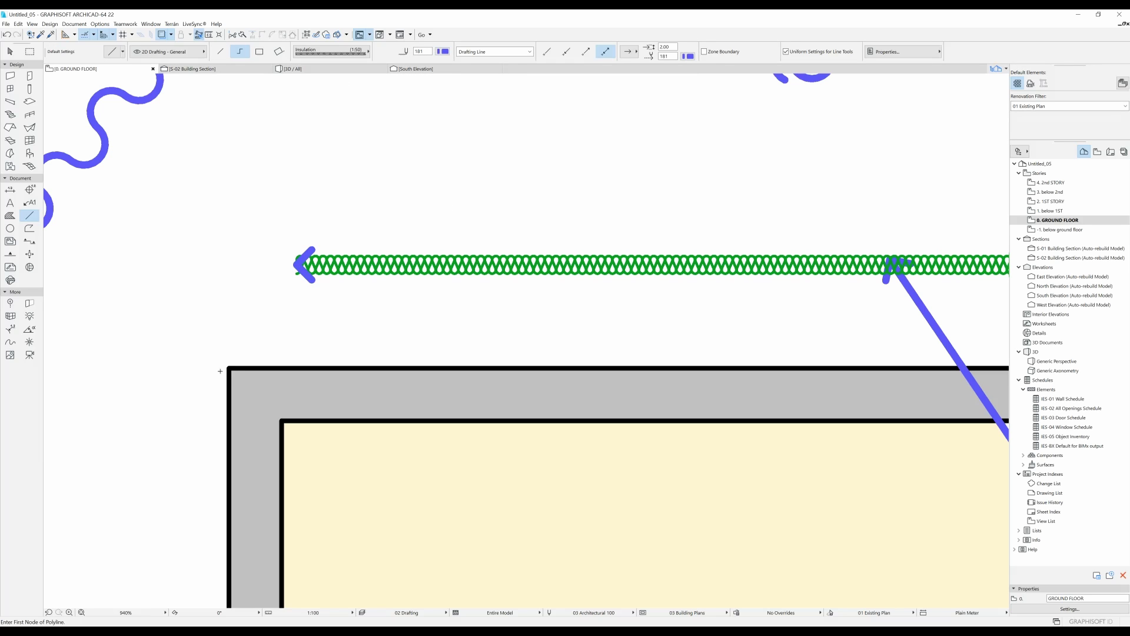
Select the green insulation line, remove its arrowheads and deselect it
scroll(260, 347, down, 4)
shift+click(263, 298)
middle_drag(291, 231, 378, 232)
key(Escape)
scroll(492, 294, down, 2)
Draw an Insulation polyline above the tilted rectangle with two straight segments, a centerpoint arc and a three-point arc
click(326, 53)
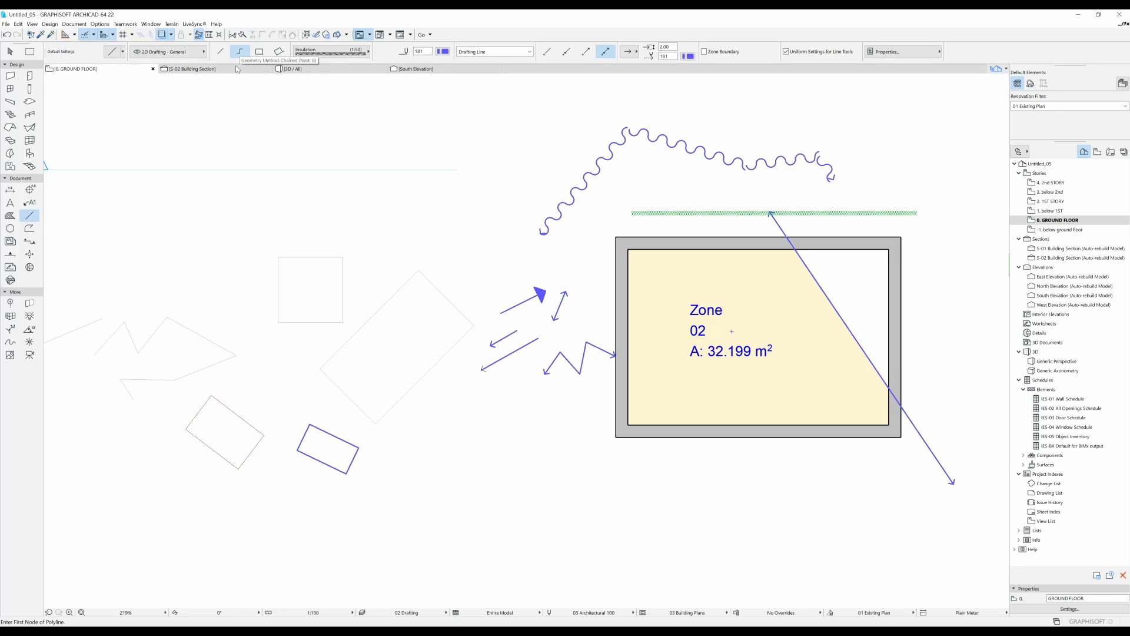
click(259, 256)
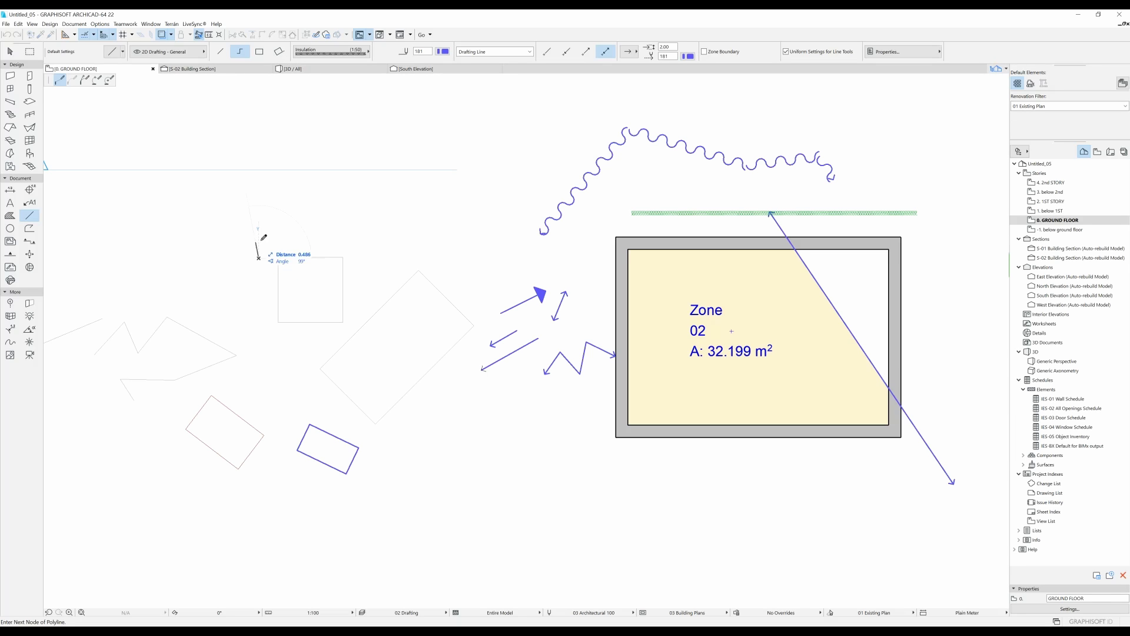
click(304, 213)
click(346, 242)
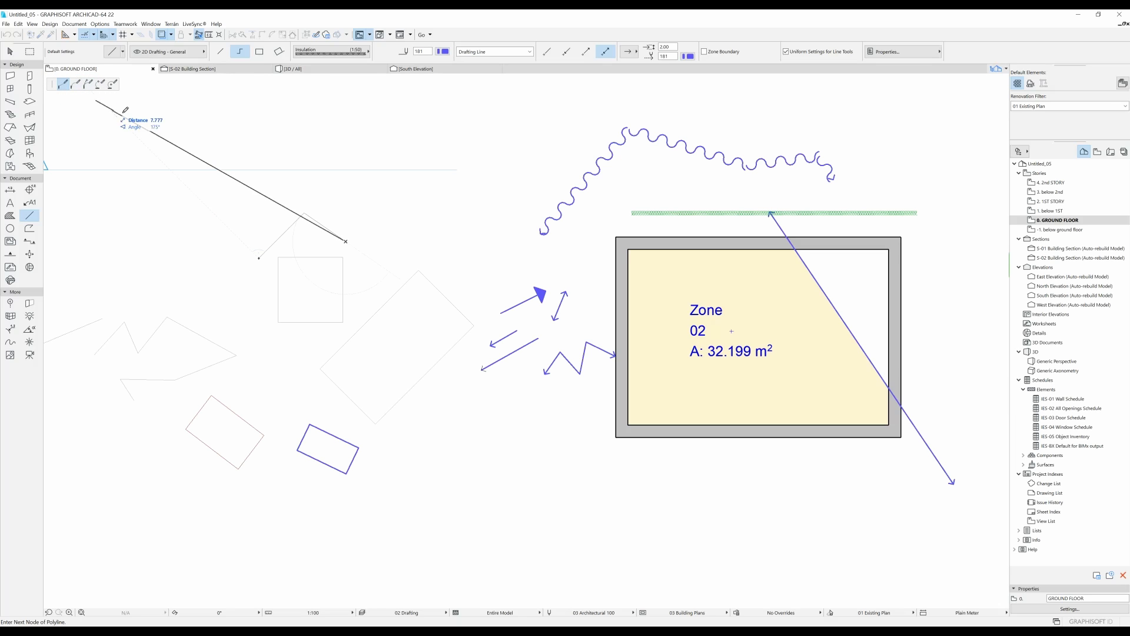
click(112, 85)
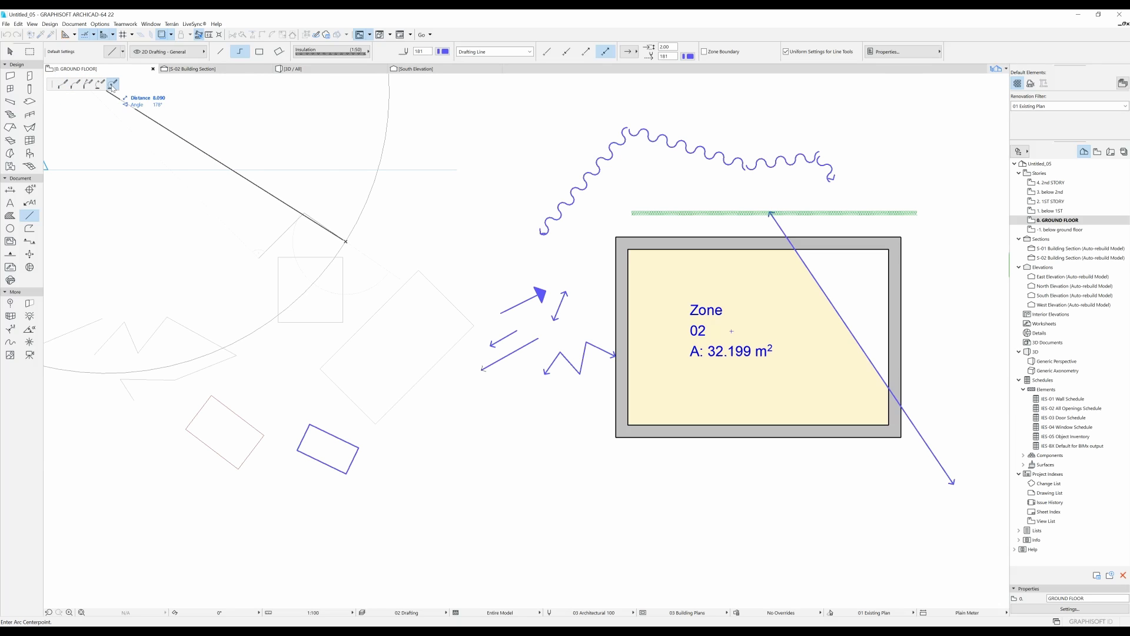
click(391, 237)
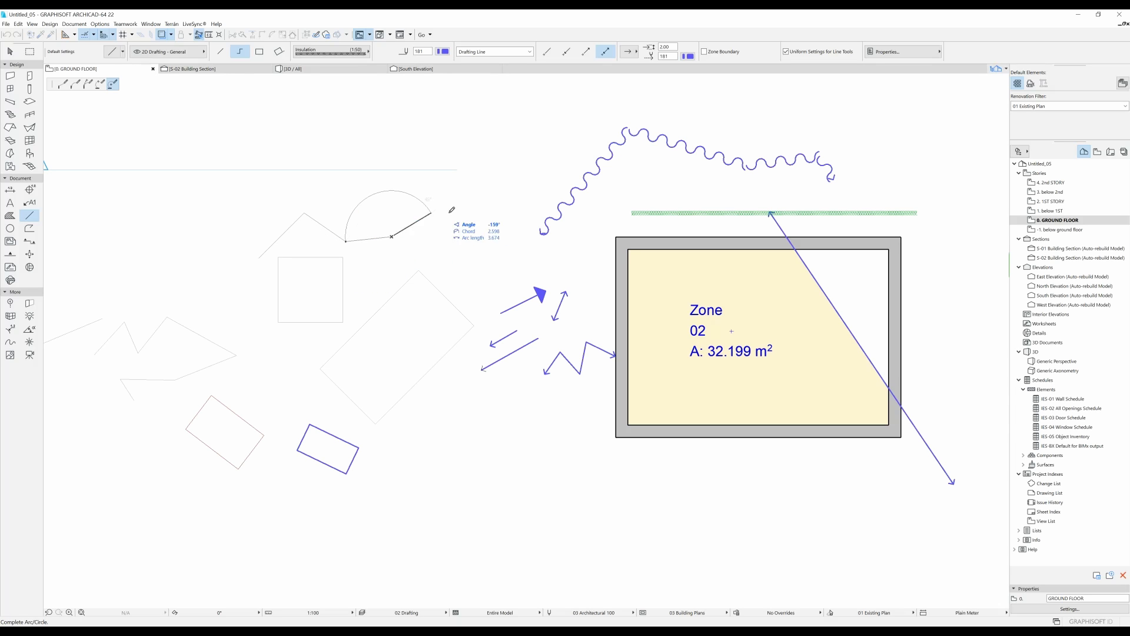
click(438, 233)
click(100, 85)
click(430, 304)
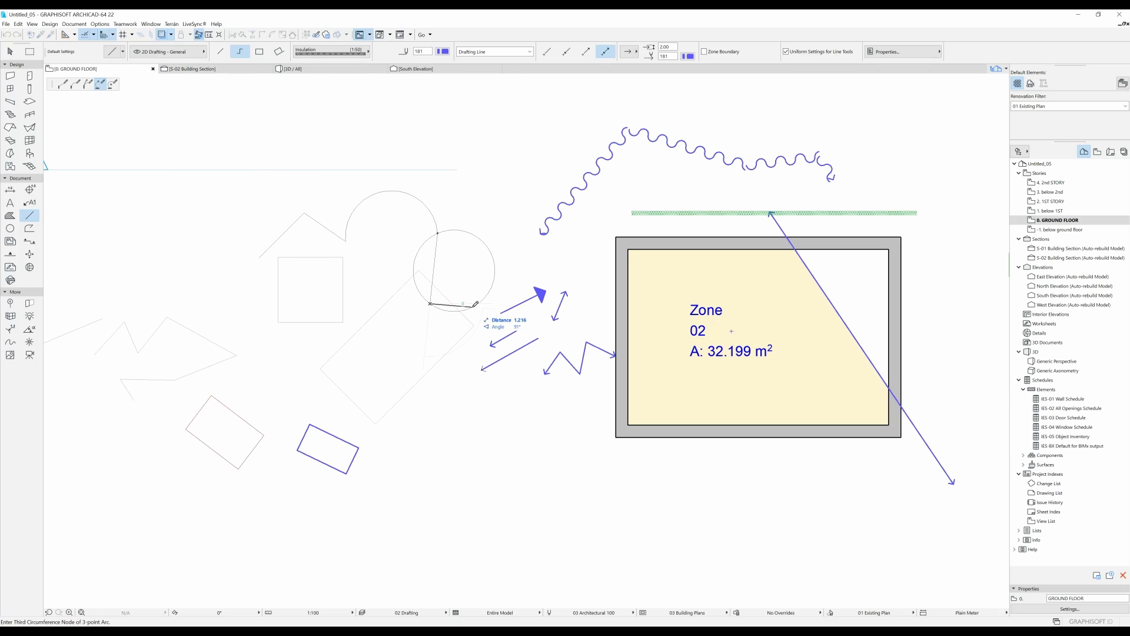
double_click(470, 308)
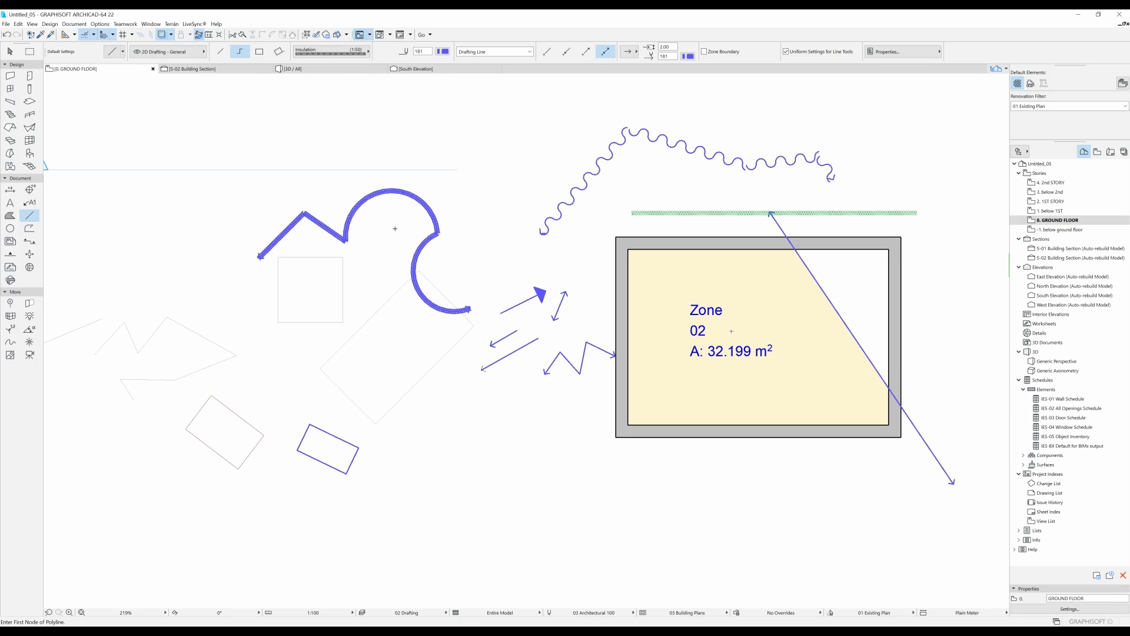
Draw a Solid Line polyline of three connected arcs in the empty area between the small blue rectangle and the room
click(339, 56)
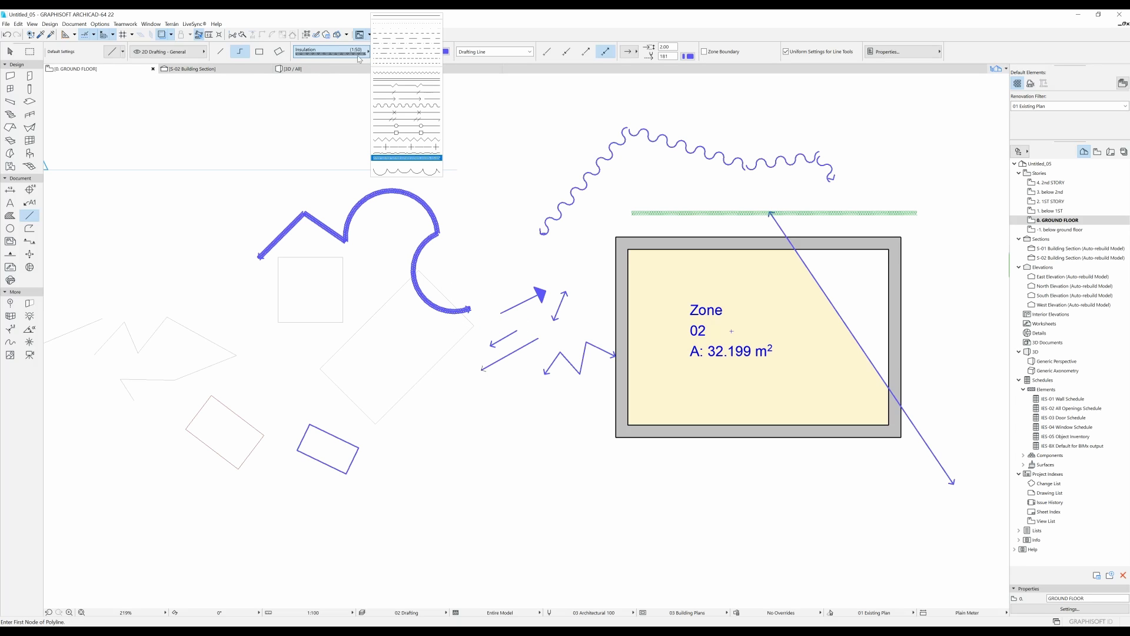
click(389, 17)
scroll(470, 418, up, 4)
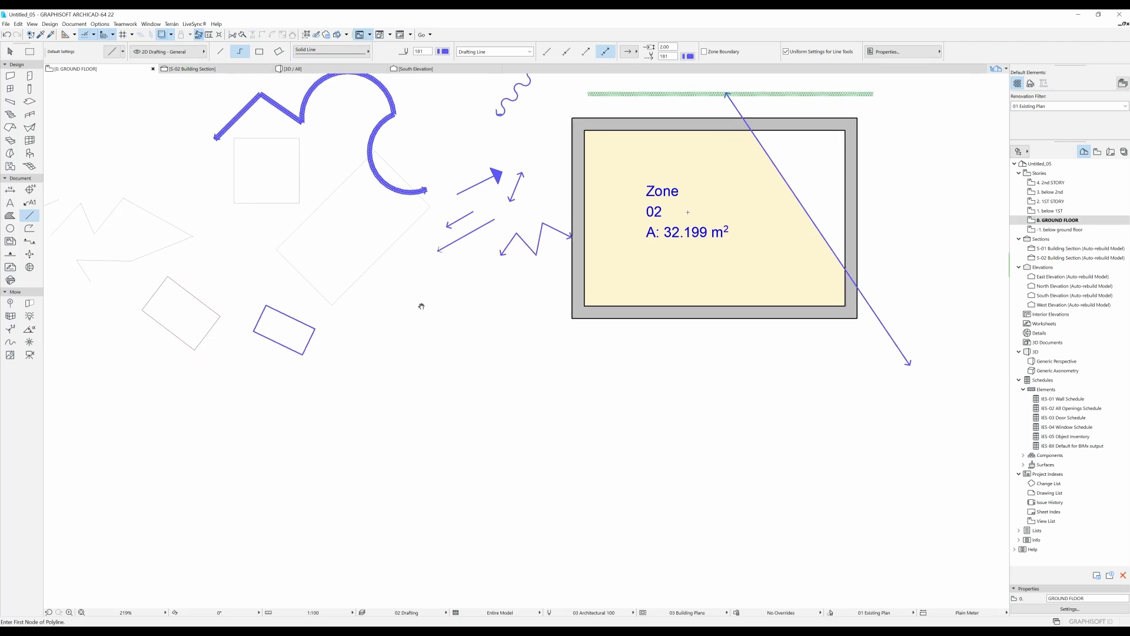
click(418, 310)
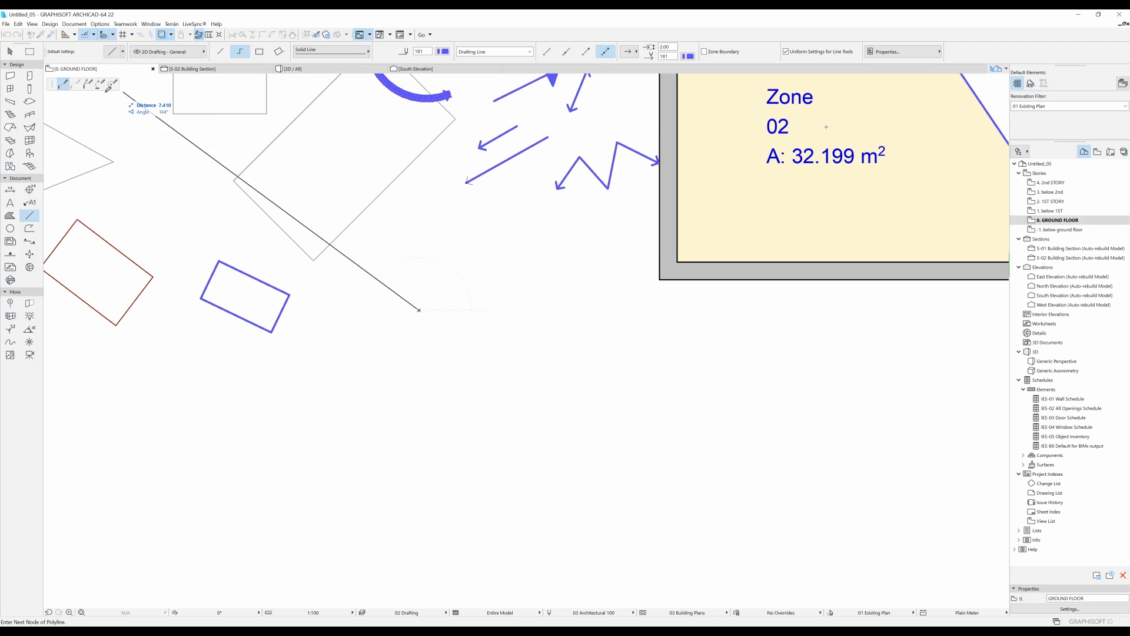
click(89, 84)
click(538, 294)
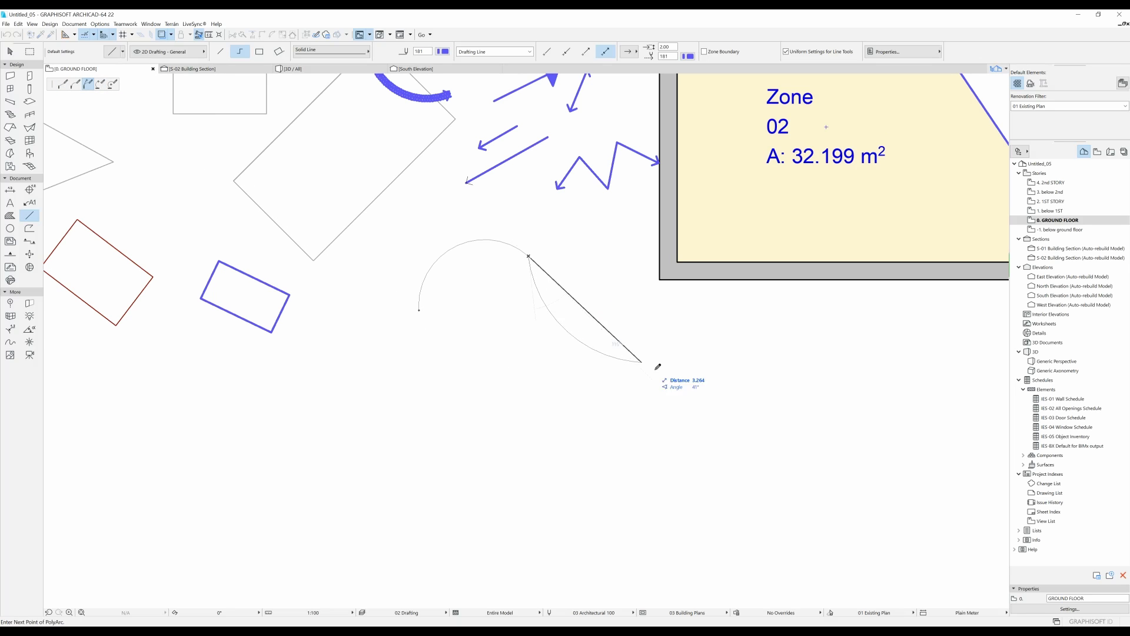
click(699, 369)
double_click(677, 477)
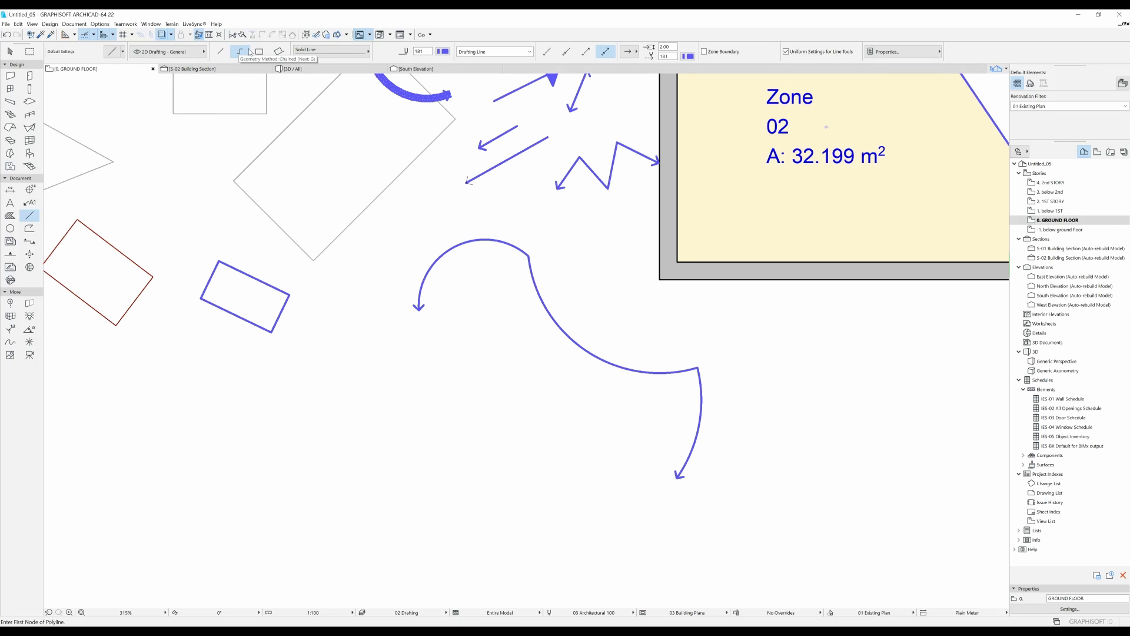
Select the grey square, suspend its grouping and move its upper-left corner inward
mouse_move(320, 217)
middle_down()
mouse_move(350, 216)
mouse_move(377, 190)
middle_up()
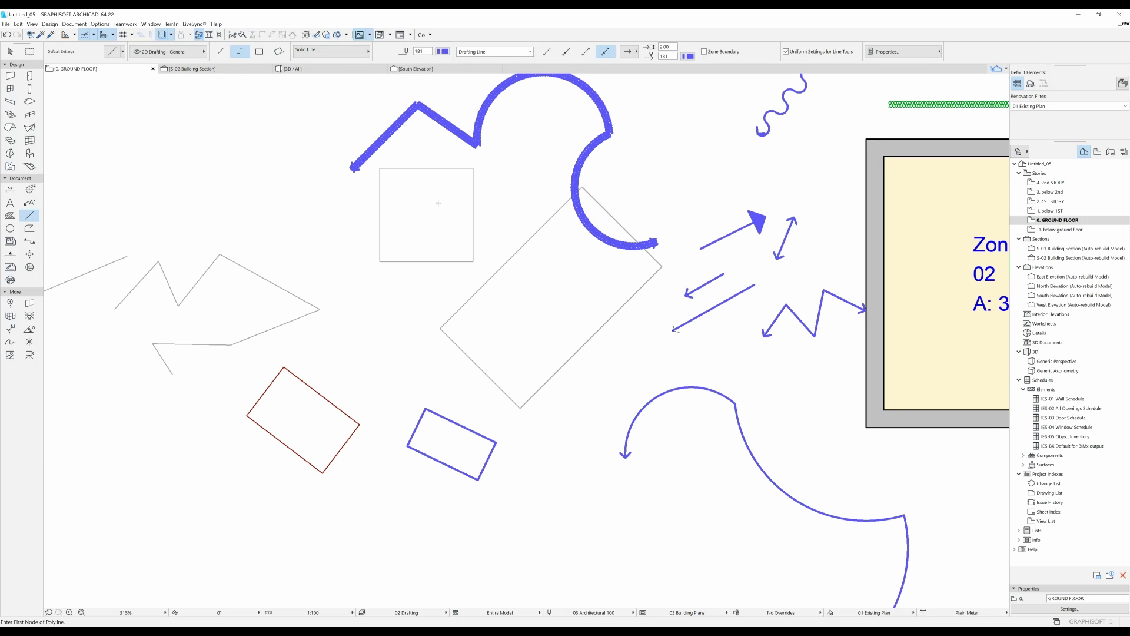
key(shift)
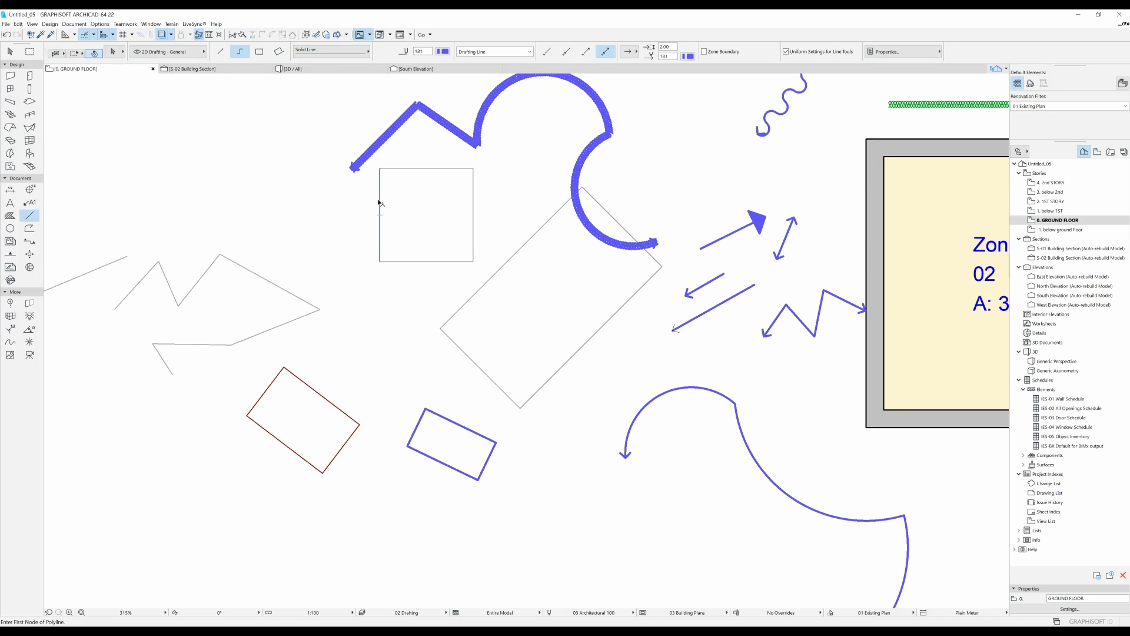
shift+click(379, 204)
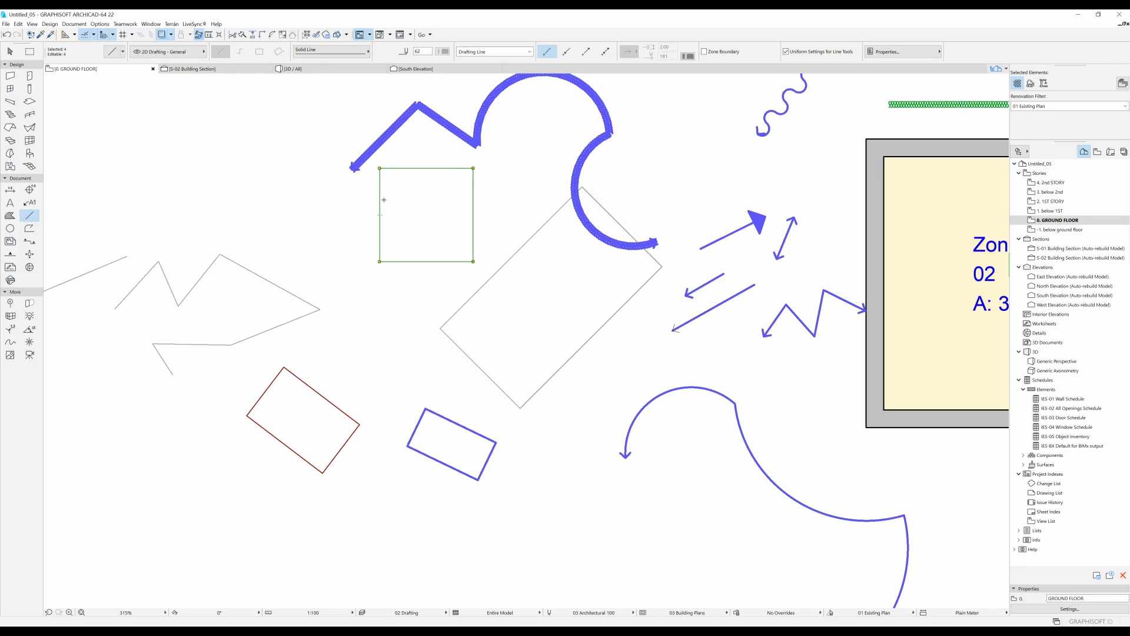
click(380, 168)
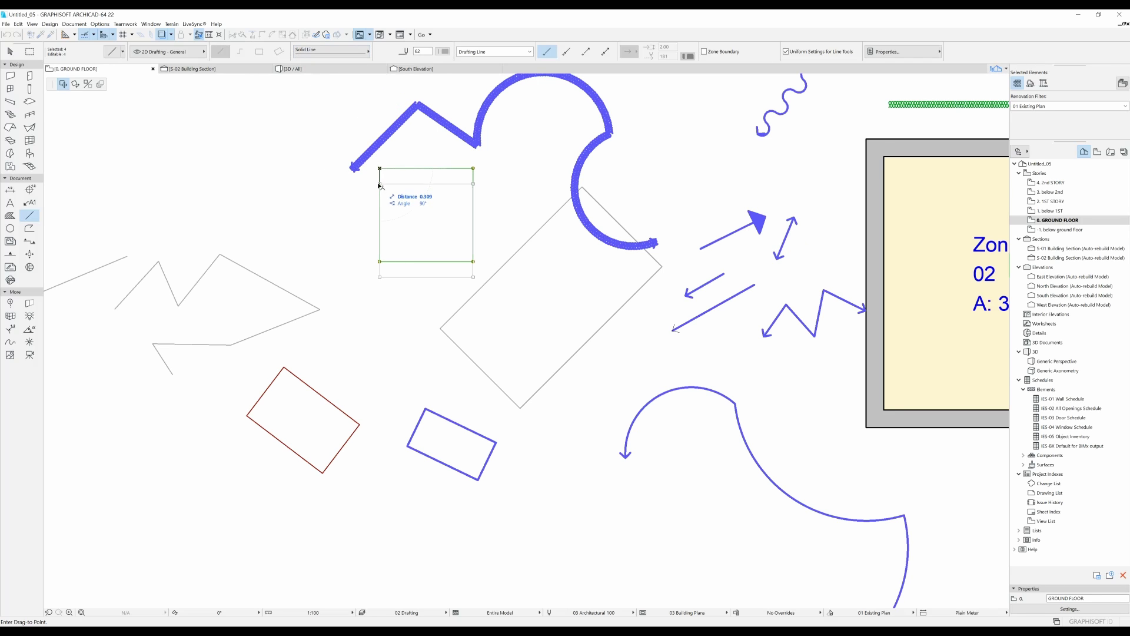
key(Escape)
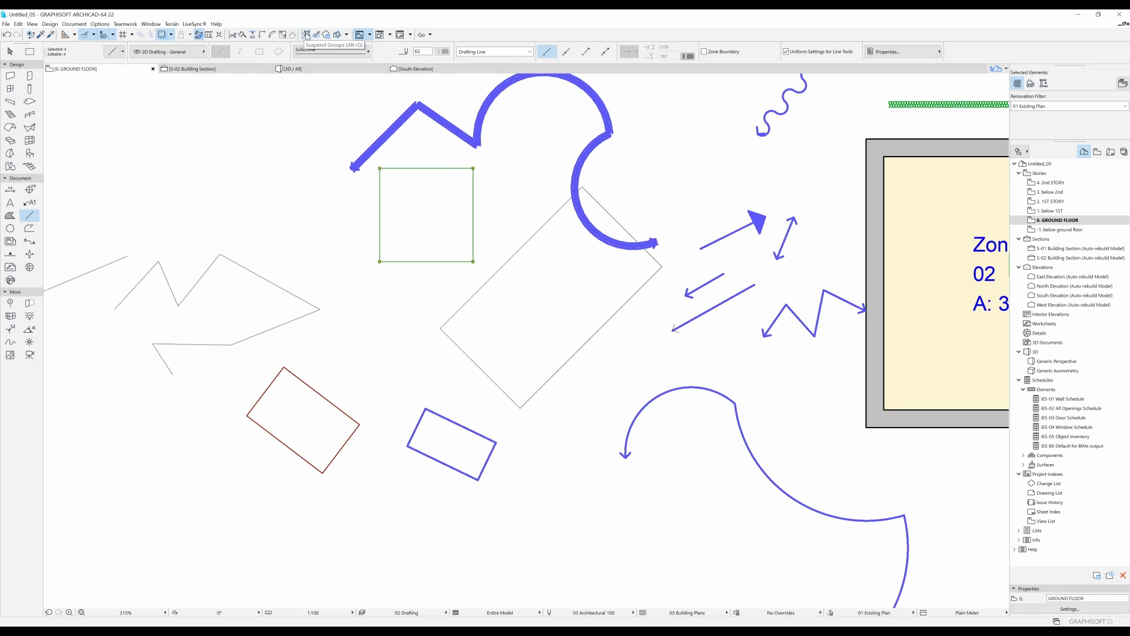
key(alt+g)
click(380, 167)
click(415, 197)
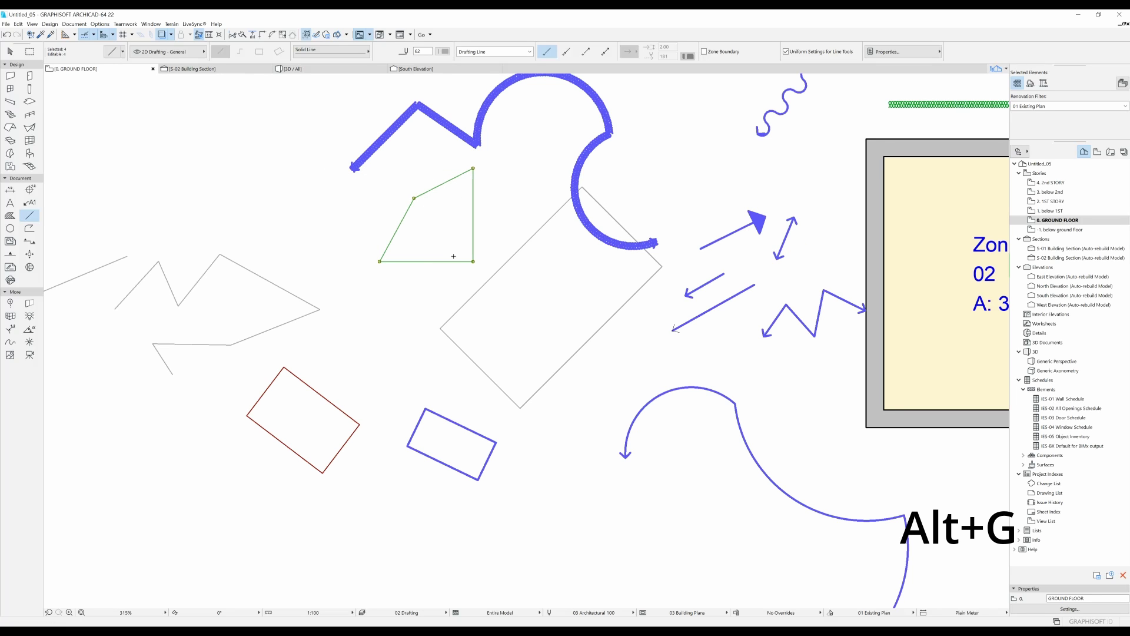
Curve the bottom edge of the reshaped square outward into an arc
click(430, 261)
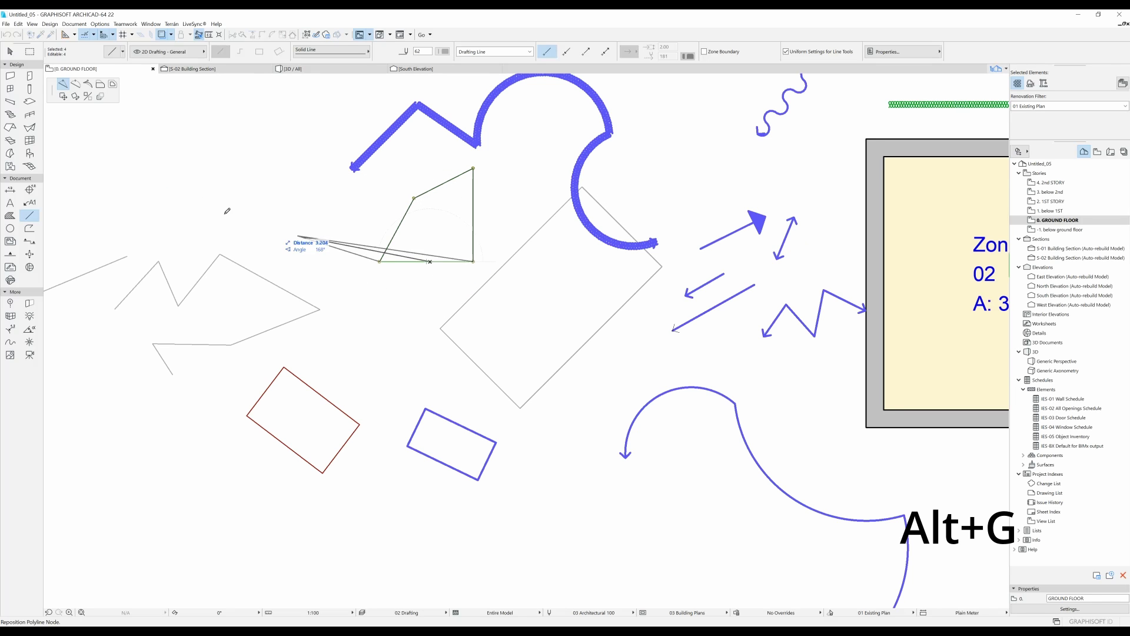
click(75, 86)
click(440, 292)
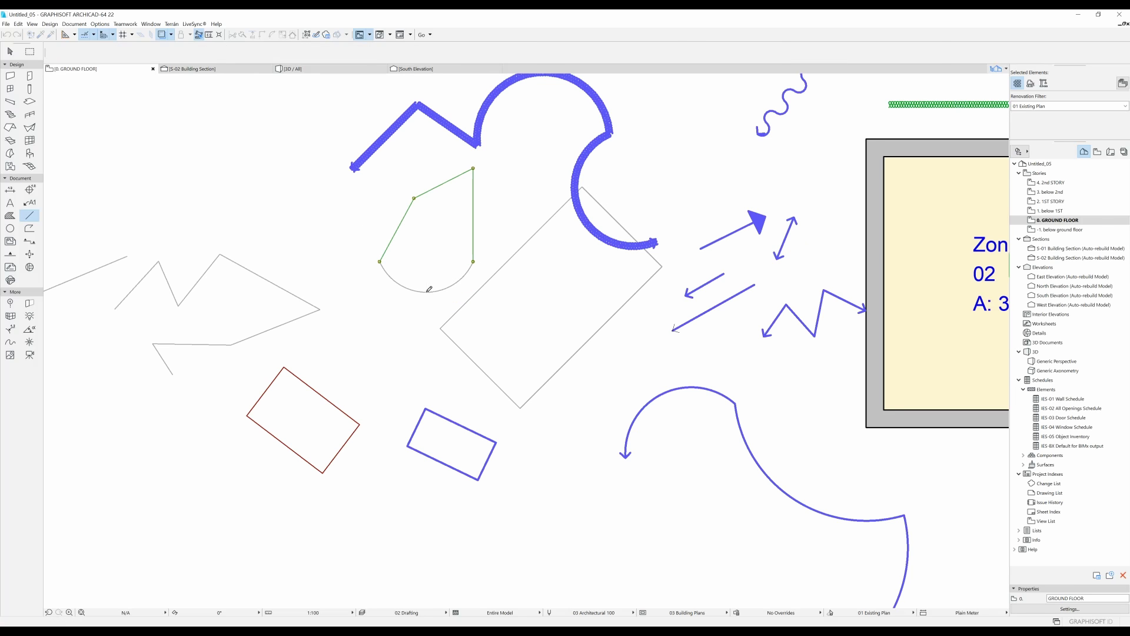
Offset the right vertical edge of the reshaped square outward and deselect the shape
click(472, 221)
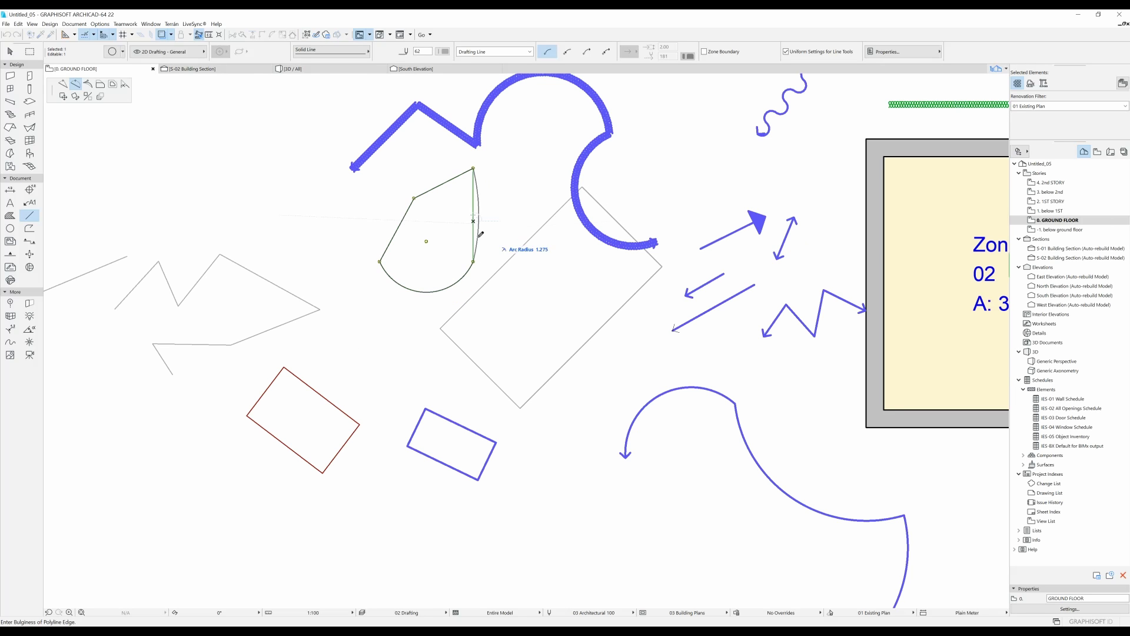
click(75, 84)
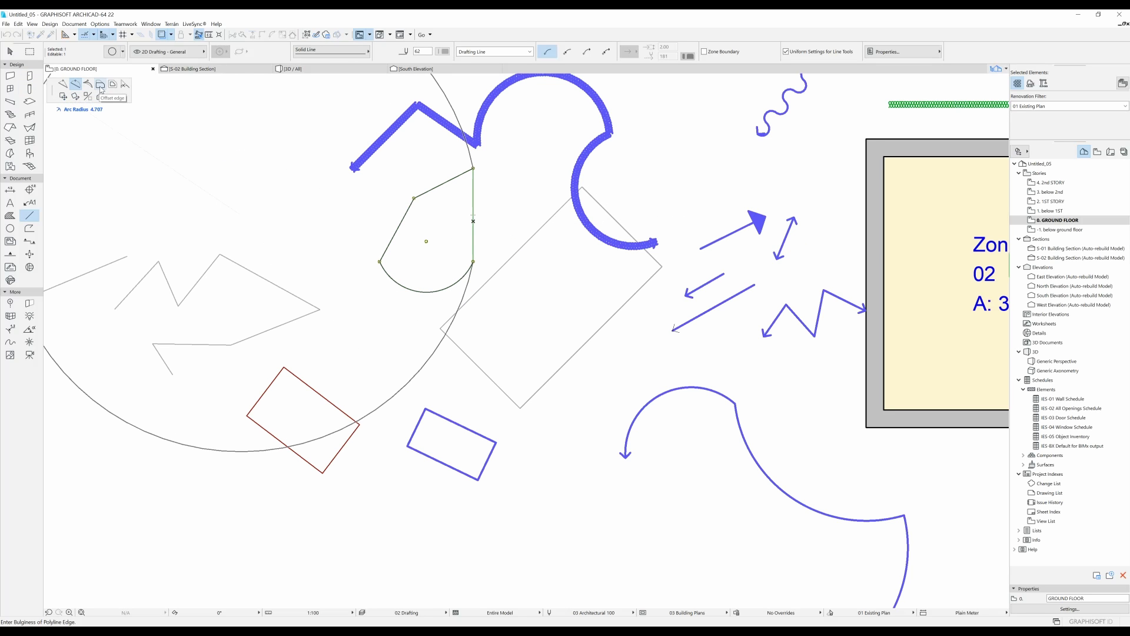
click(100, 85)
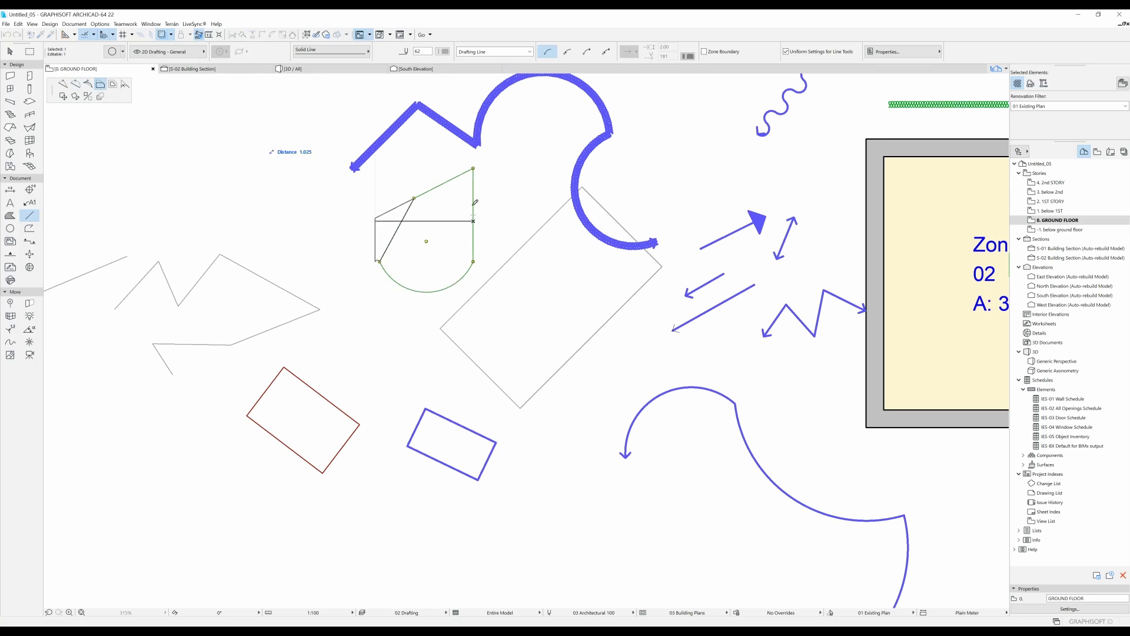
click(504, 202)
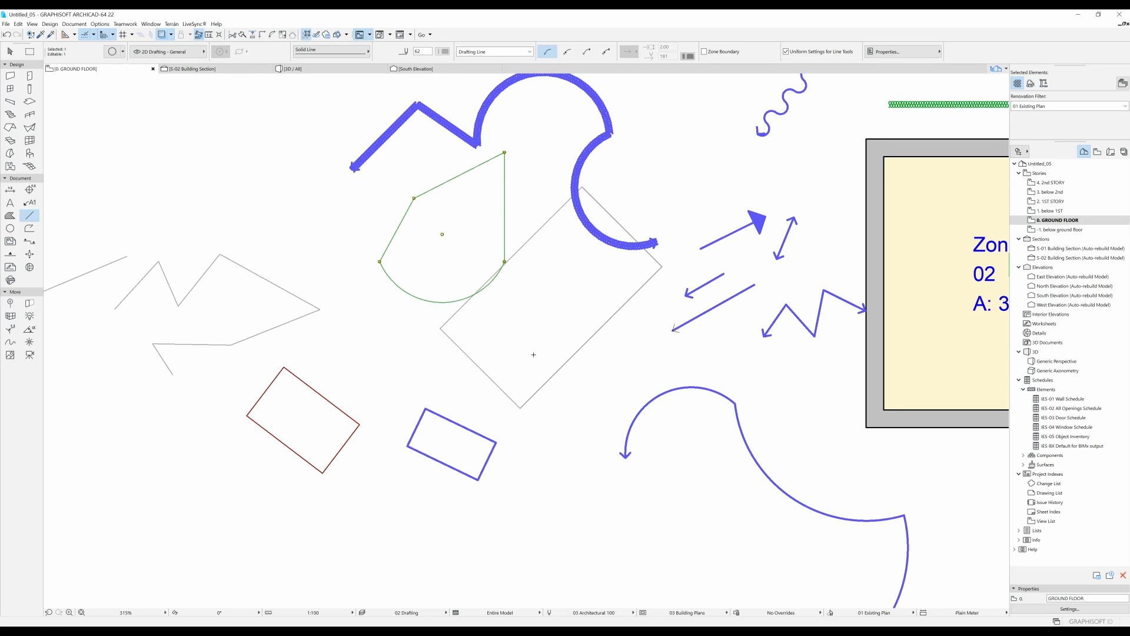
key(Escape)
Select all four lines of the tilted dark red rectangle as a group, leaving groups suspended for edge editing
scroll(412, 383, up, 2)
middle_drag(406, 394, 432, 368)
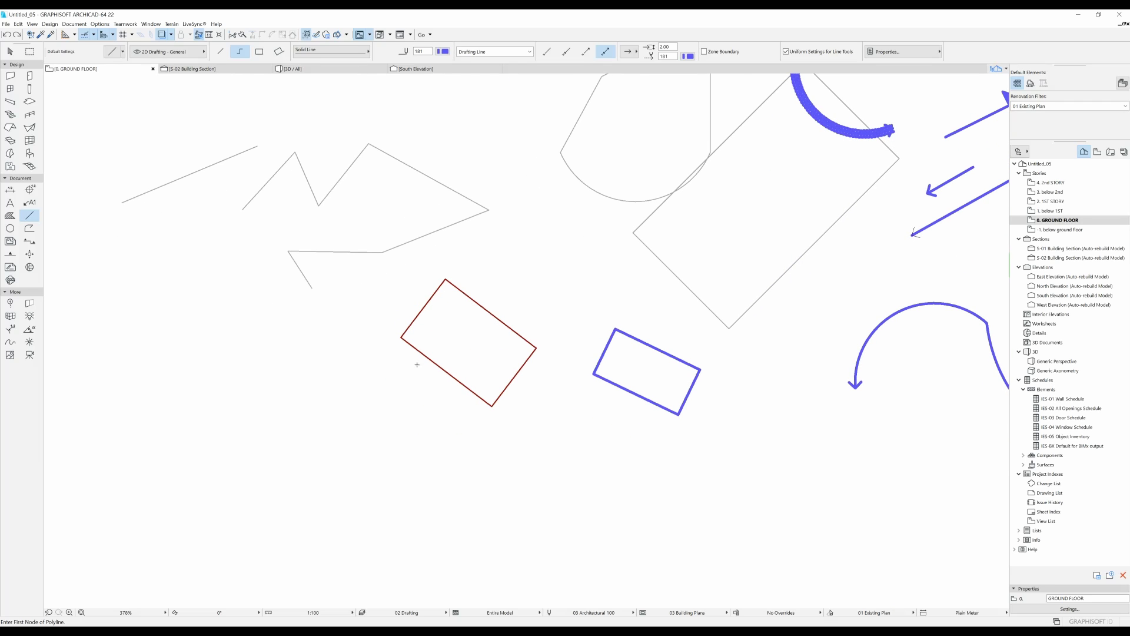
shift+click(417, 319)
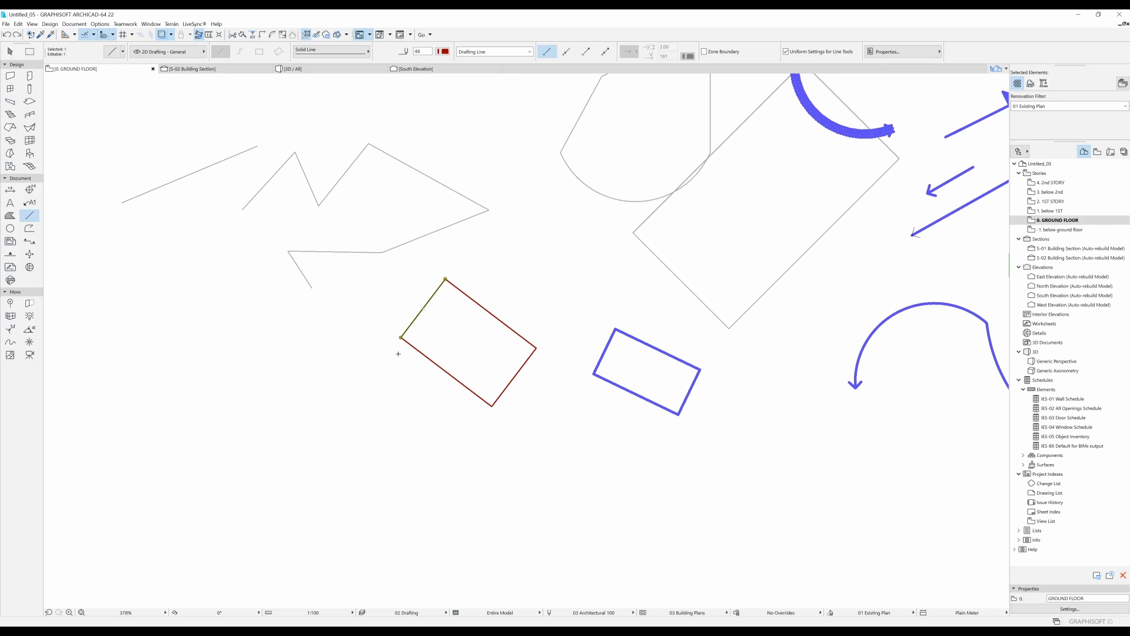
key(alt+g)
key(alt+g)
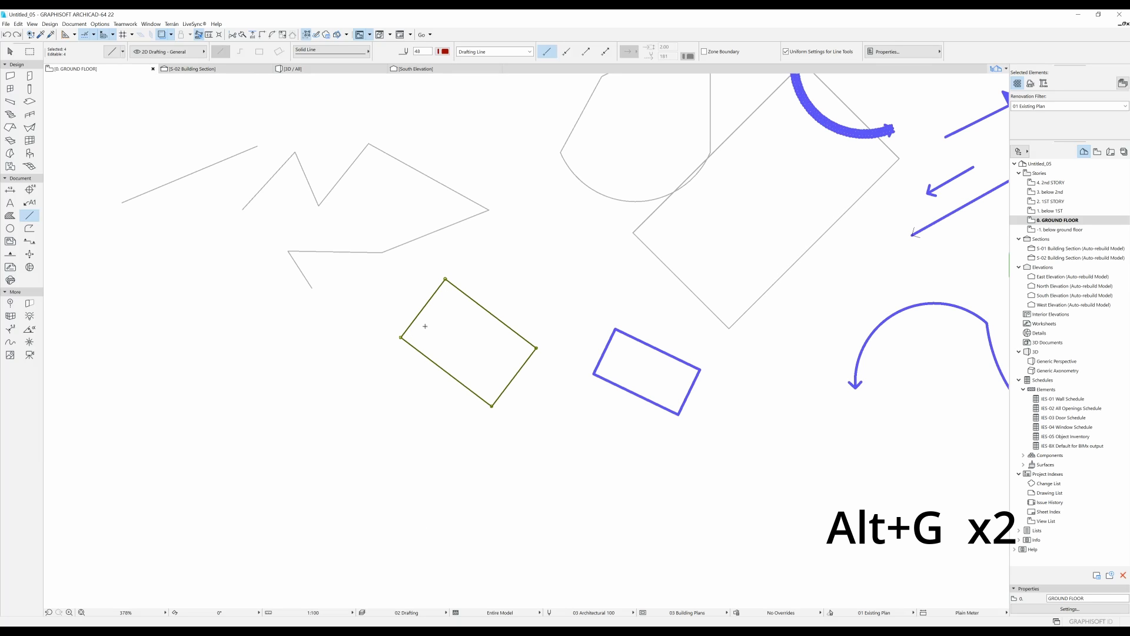
Offset the dark red rectangle's lower-left edge outward by about 0.59 m, and offset all its edges outward
click(433, 365)
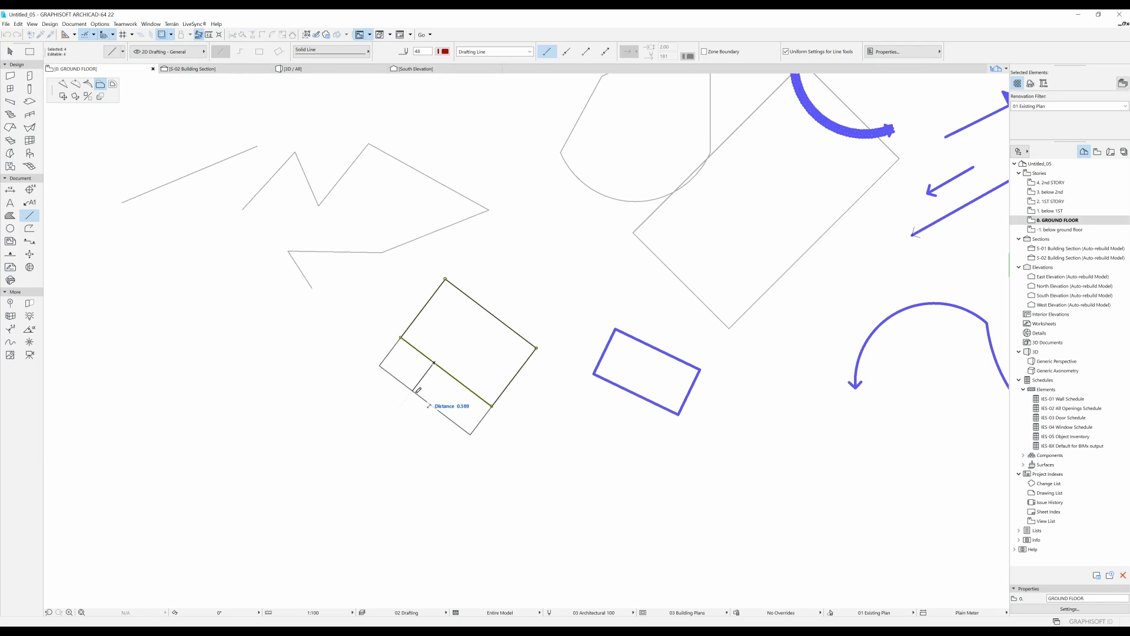
click(386, 386)
click(395, 381)
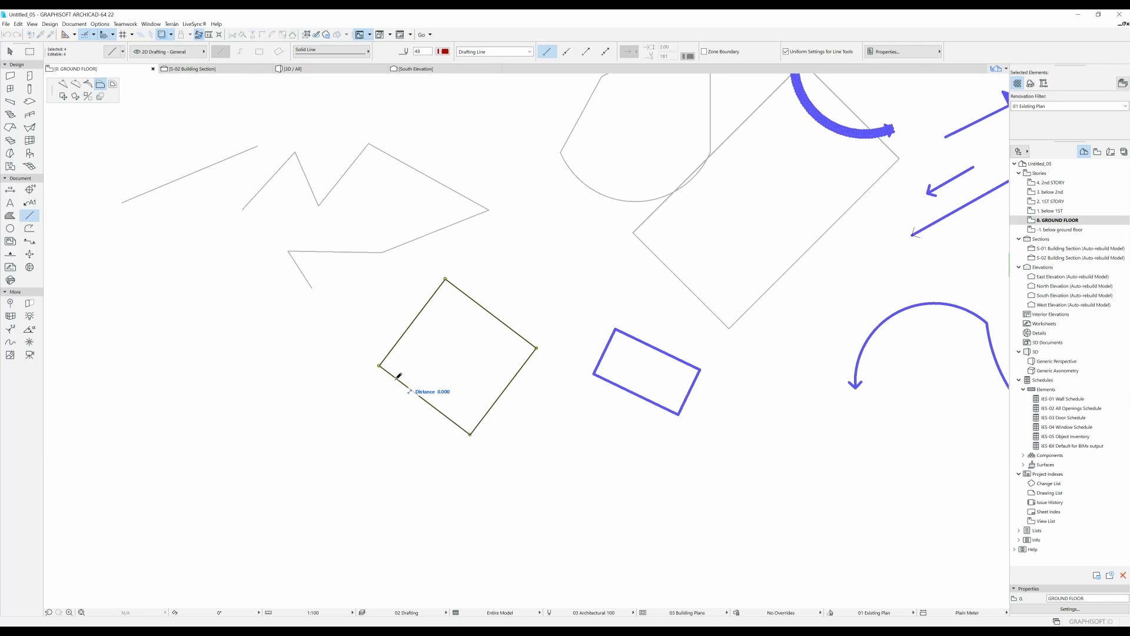
click(113, 85)
click(373, 381)
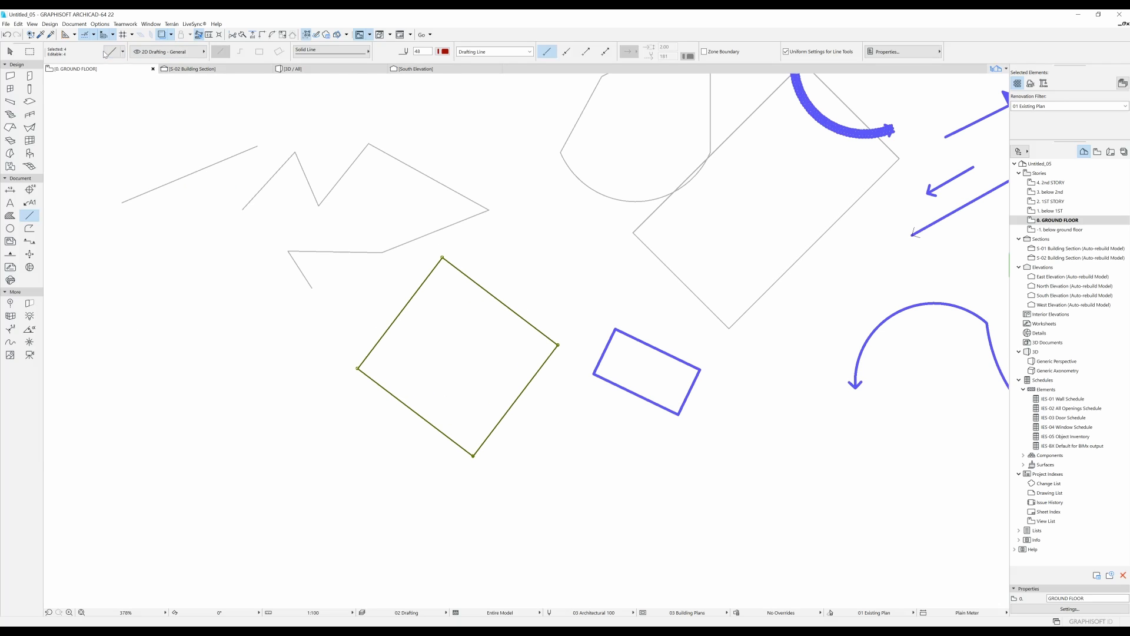
Multiply the enlarged rectangle by Drag into six overlapping copies toward the lower left, defining spacing and copies graphically, and deselect them
click(523, 324)
click(599, 347)
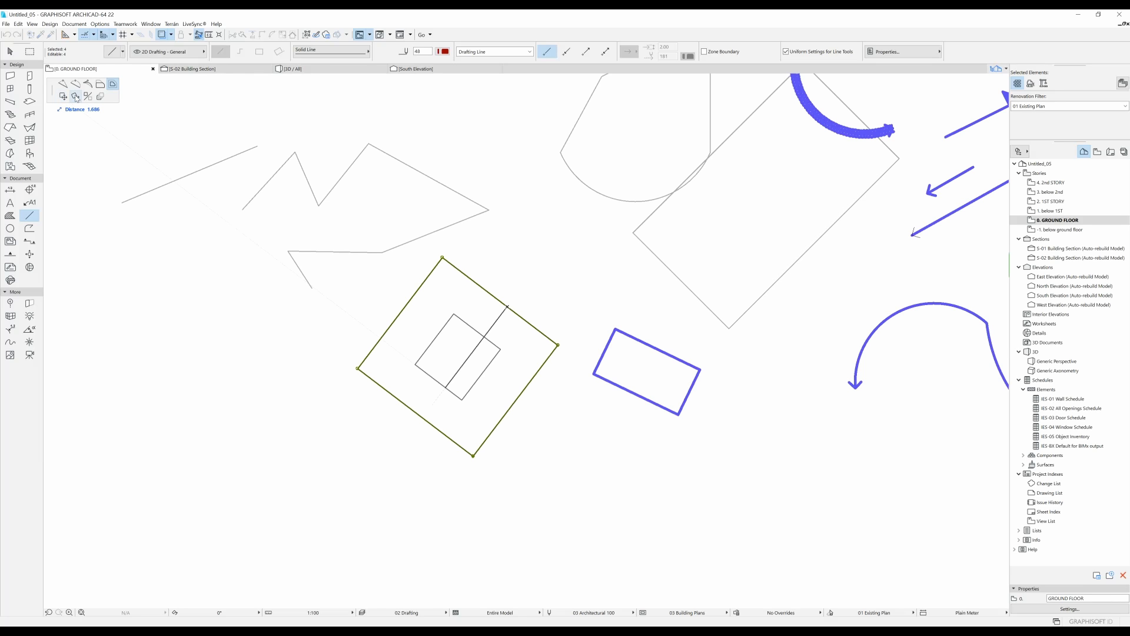
click(101, 98)
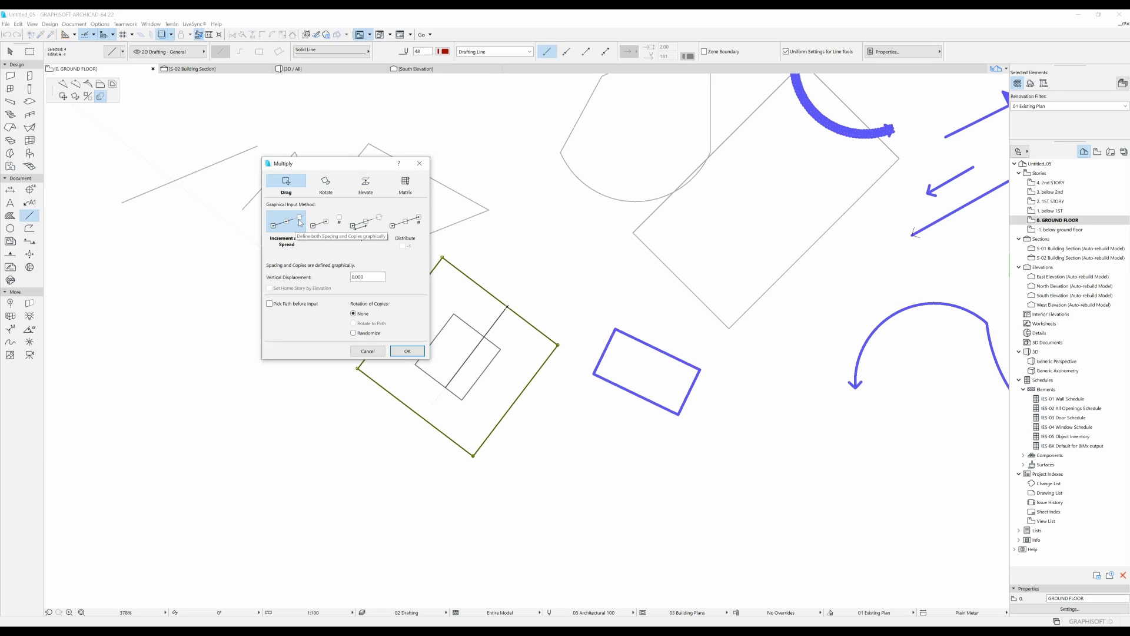
click(414, 352)
click(442, 257)
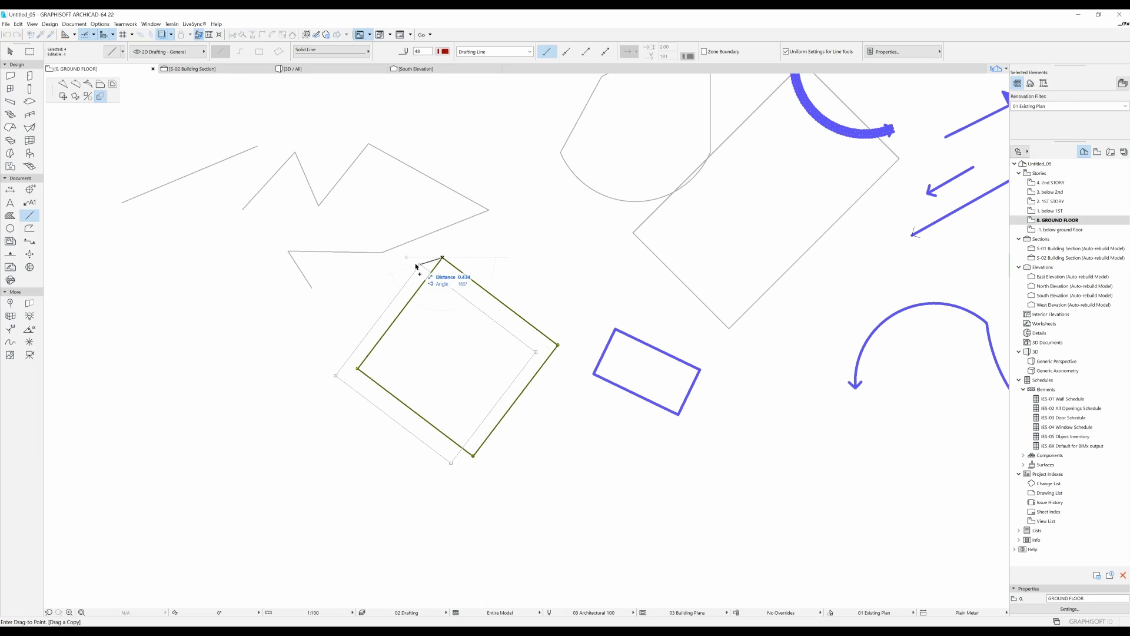
click(282, 300)
scroll(391, 330, down, 3)
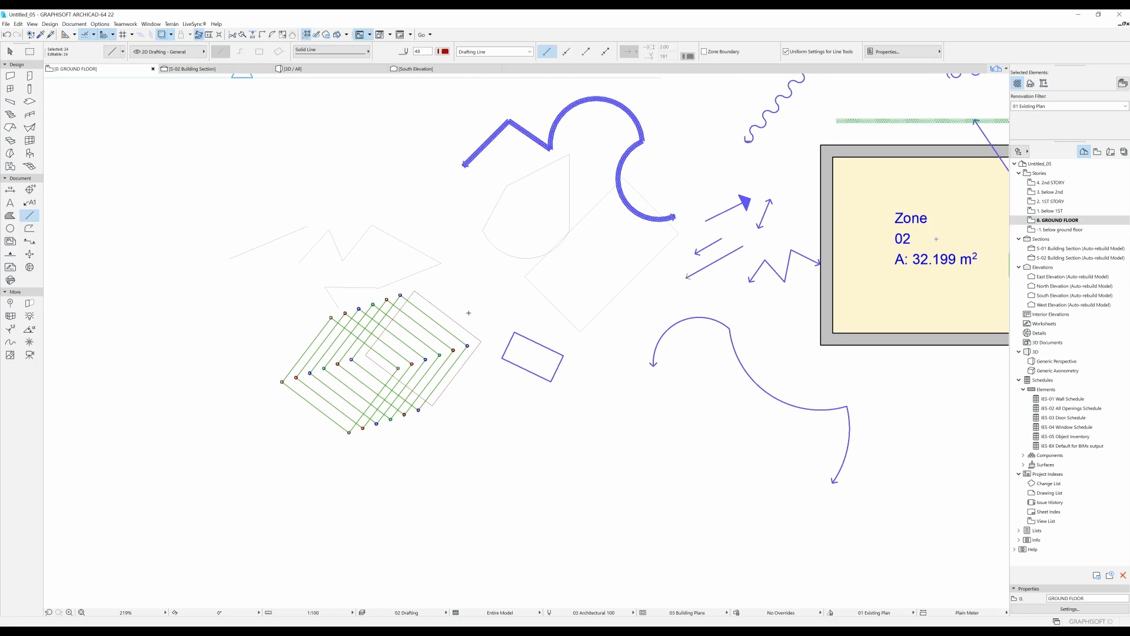
key(Escape)
Turn grouping back on with one of the multiplied rectangles selected, and clear the selection
middle_drag(528, 337, 477, 304)
shift+click(324, 393)
key(alt+g)
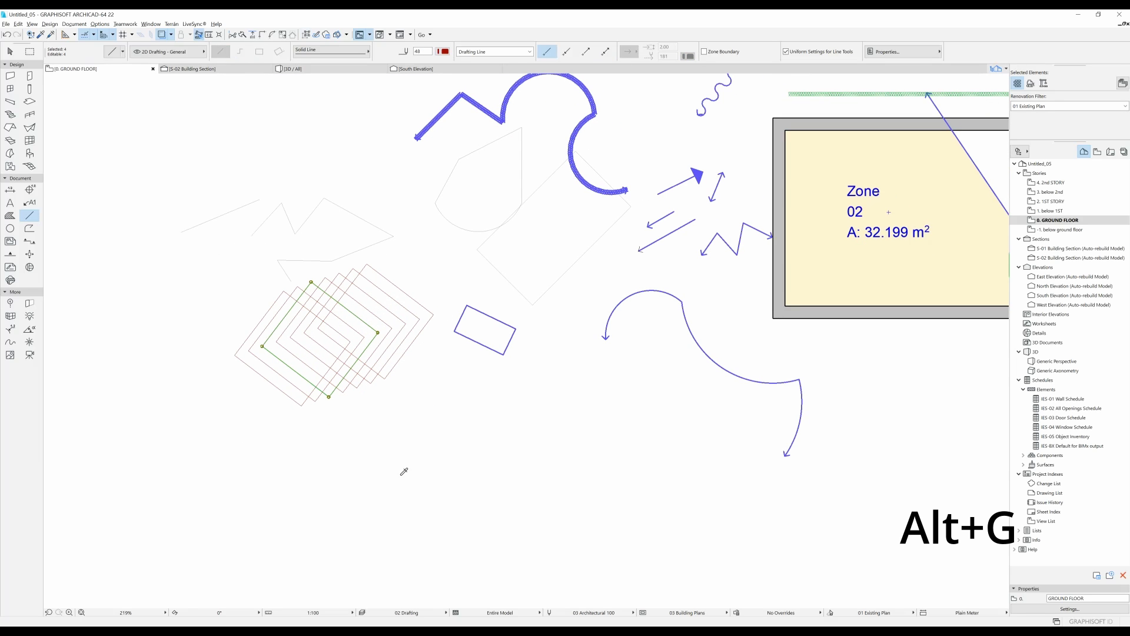
key(Escape)
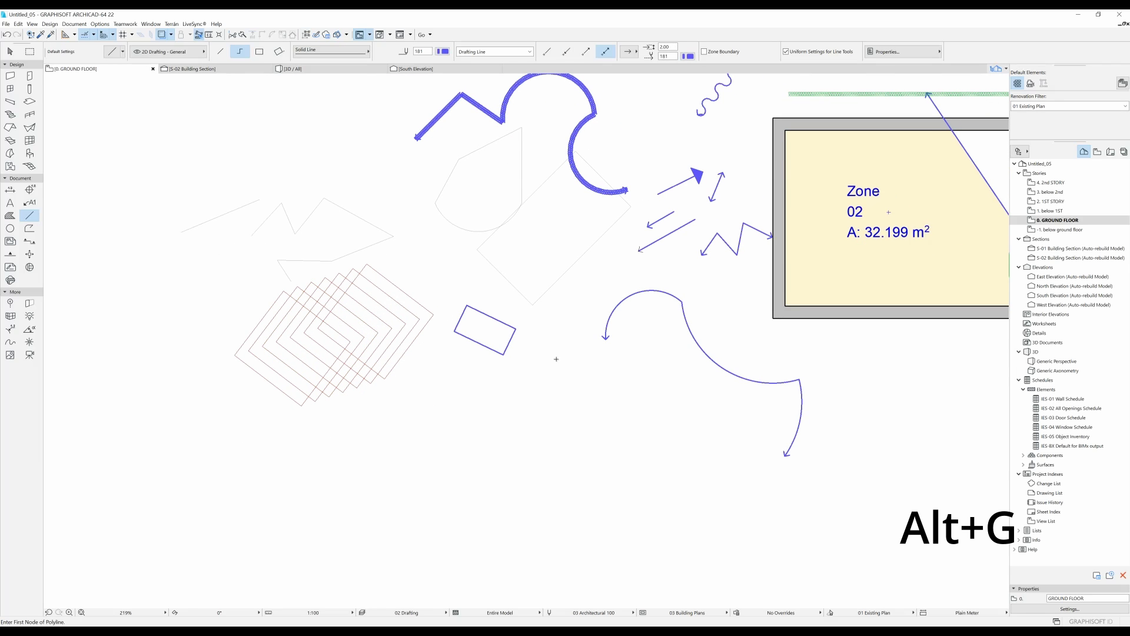
middle_drag(556, 359, 558, 398)
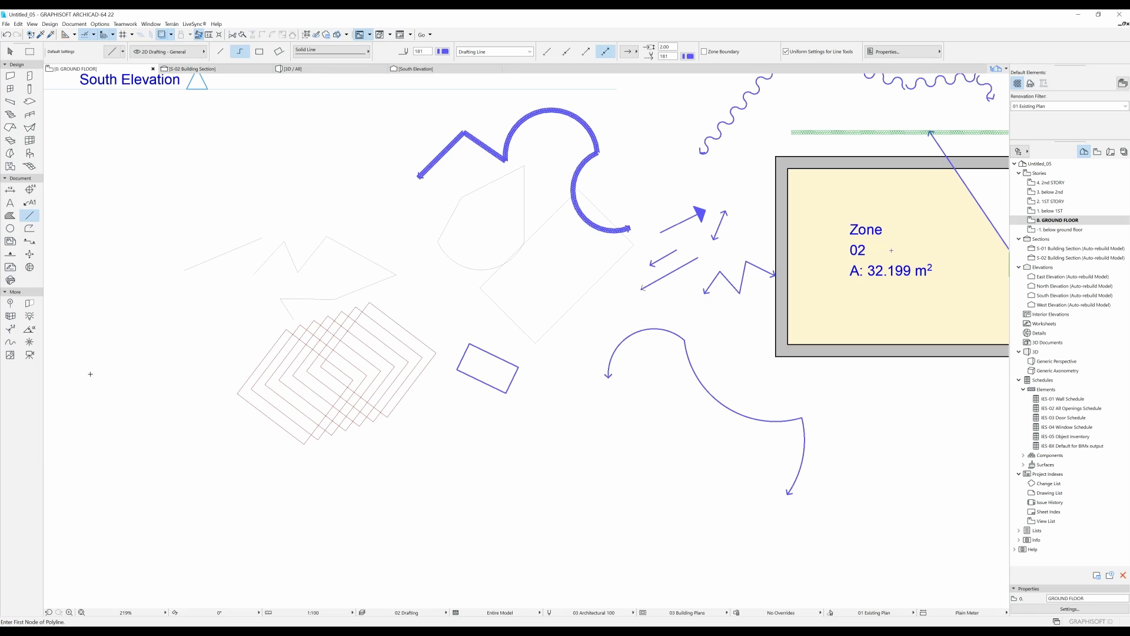
Draw a full circle with a 1 m radius below the small blue rectangle, using the center-and-radius method
click(11, 231)
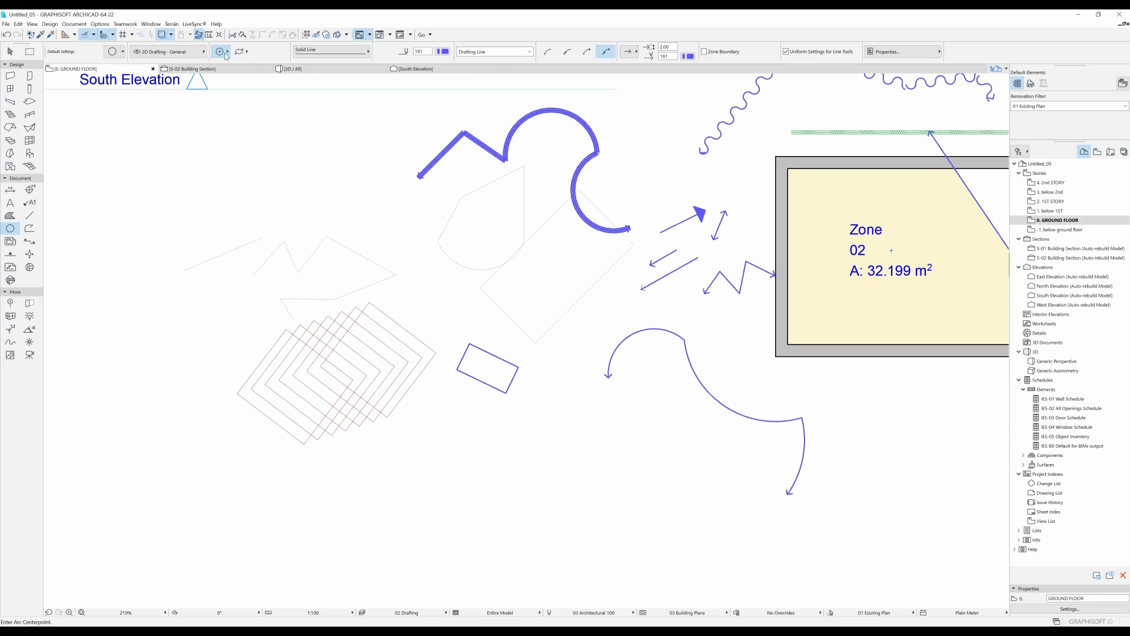
click(490, 468)
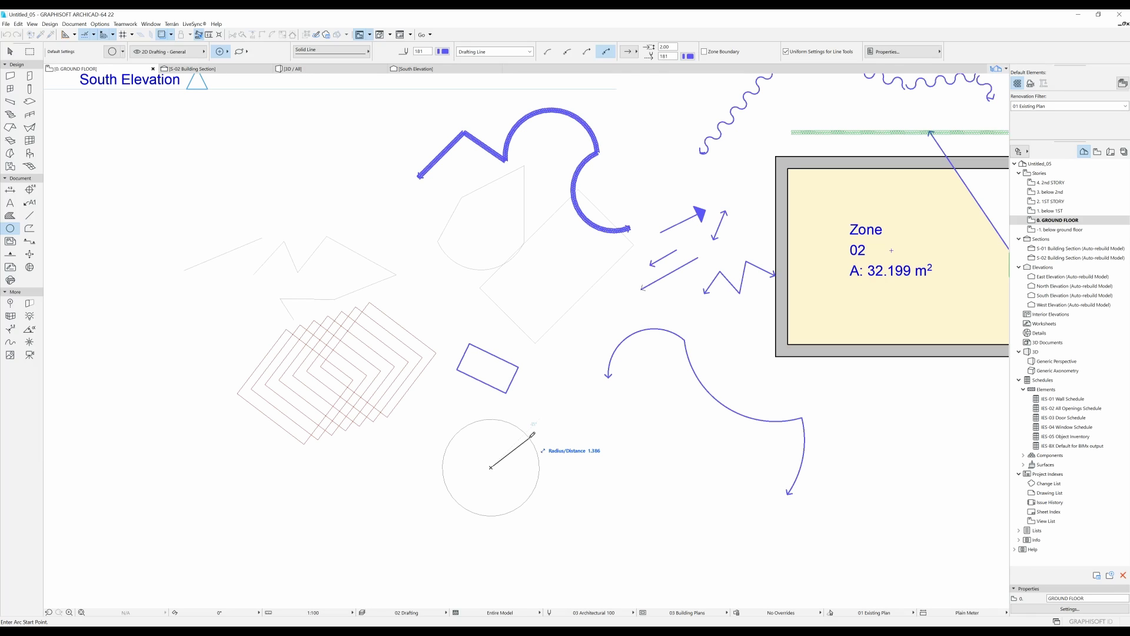
key(Tab)
text(1)
key(Return)
click(521, 443)
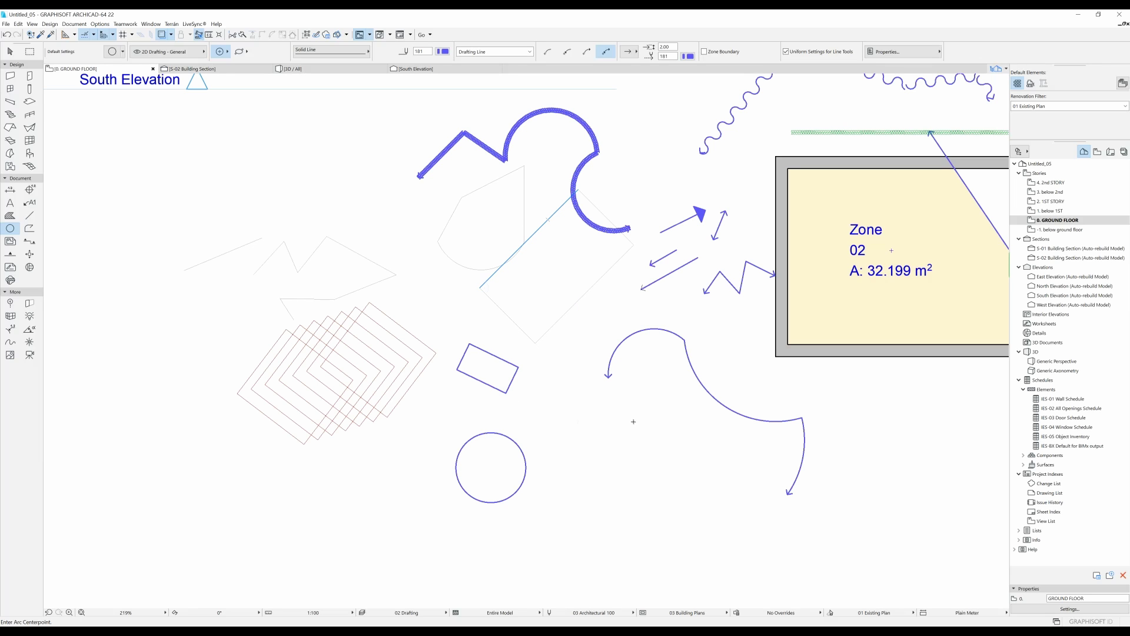
Draw a horizontal single-segment line about 3 m long with the Line tool's polyline method, in the empty area west of the thick polyline
click(29, 216)
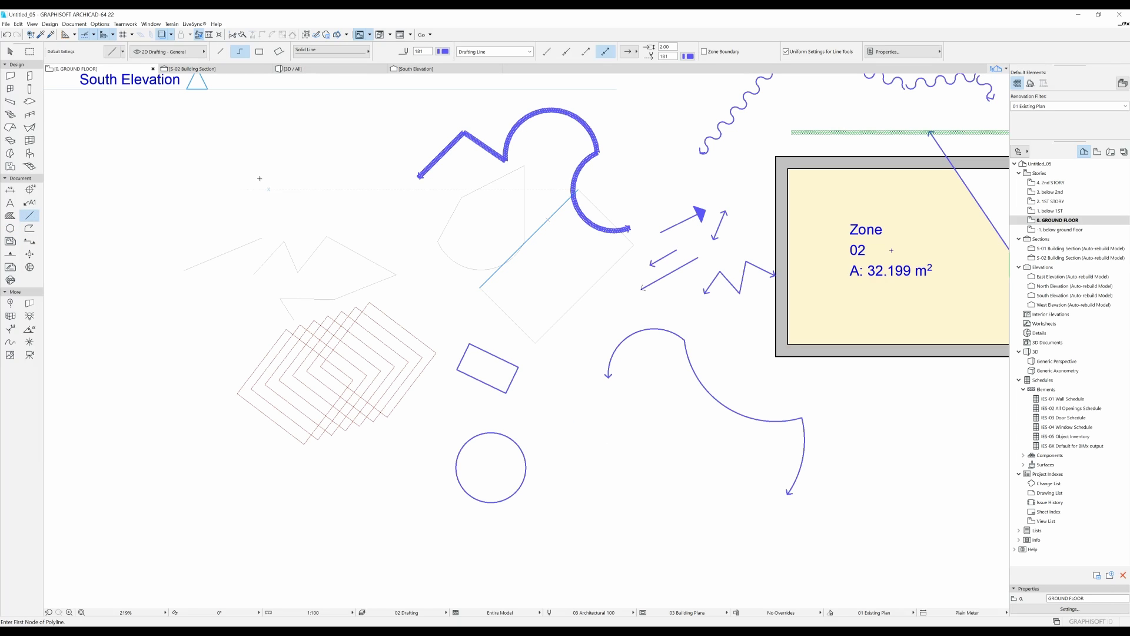
click(233, 216)
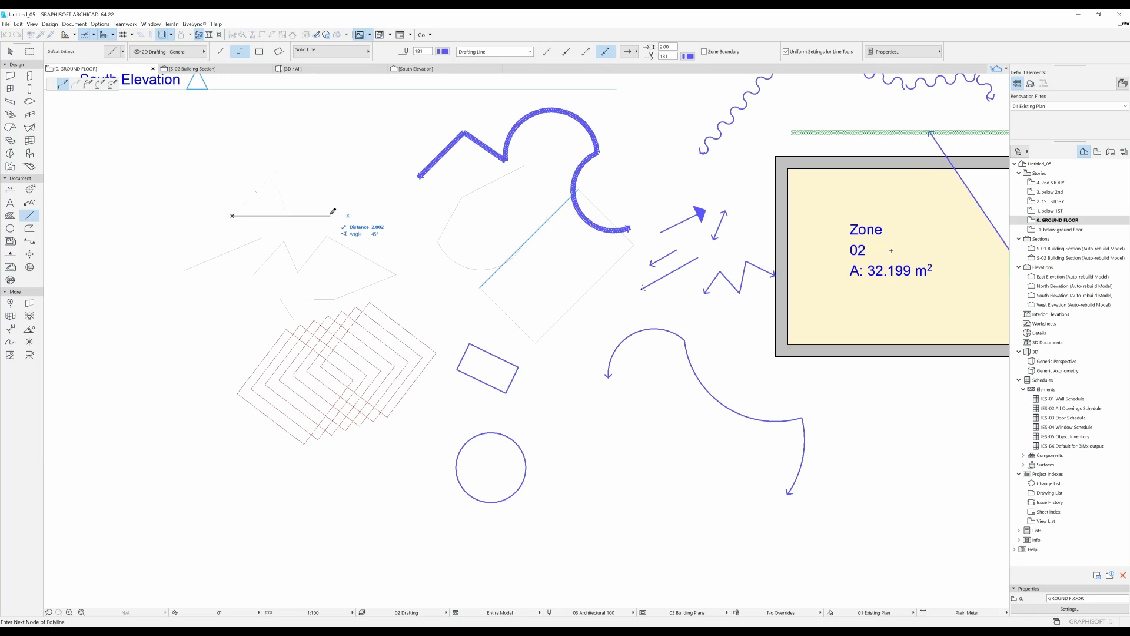
key(shift+Tab)
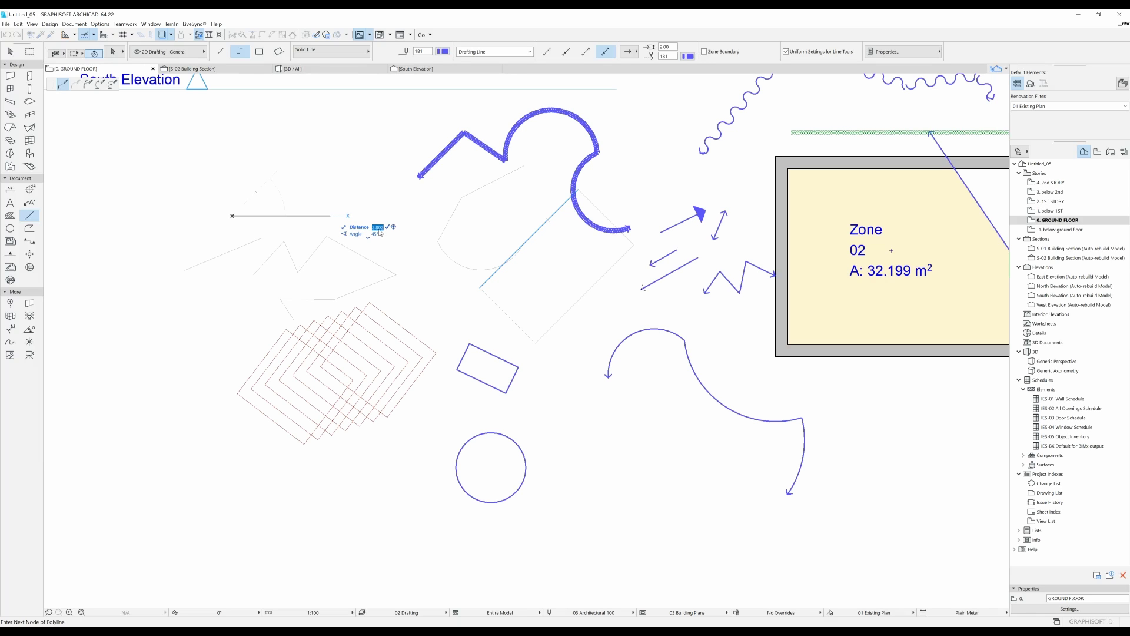
click(339, 214)
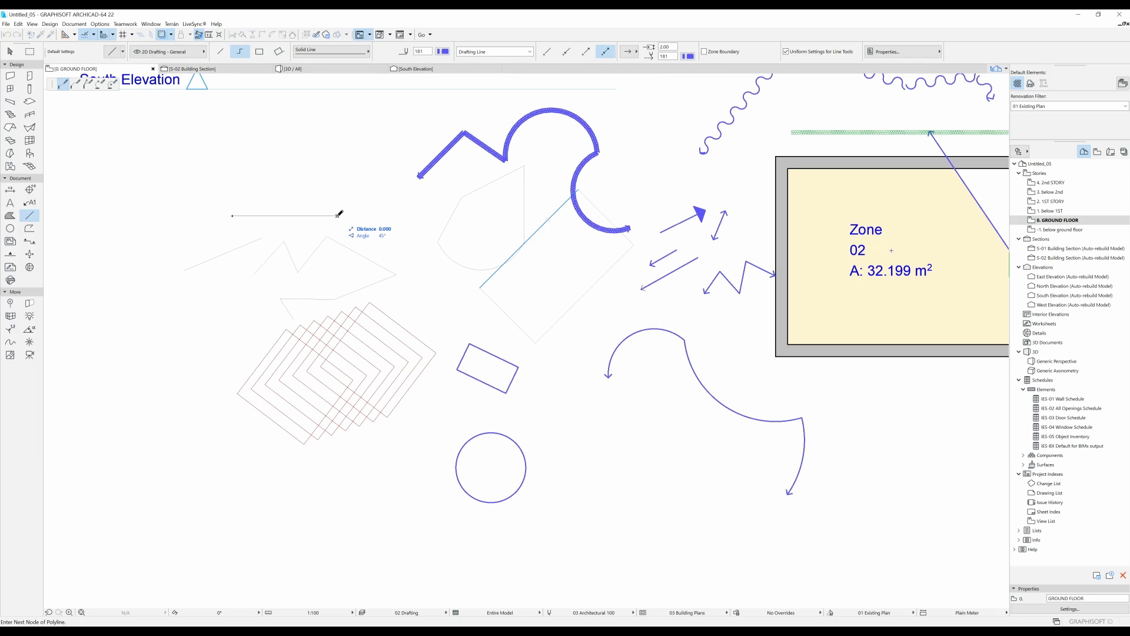
click(339, 215)
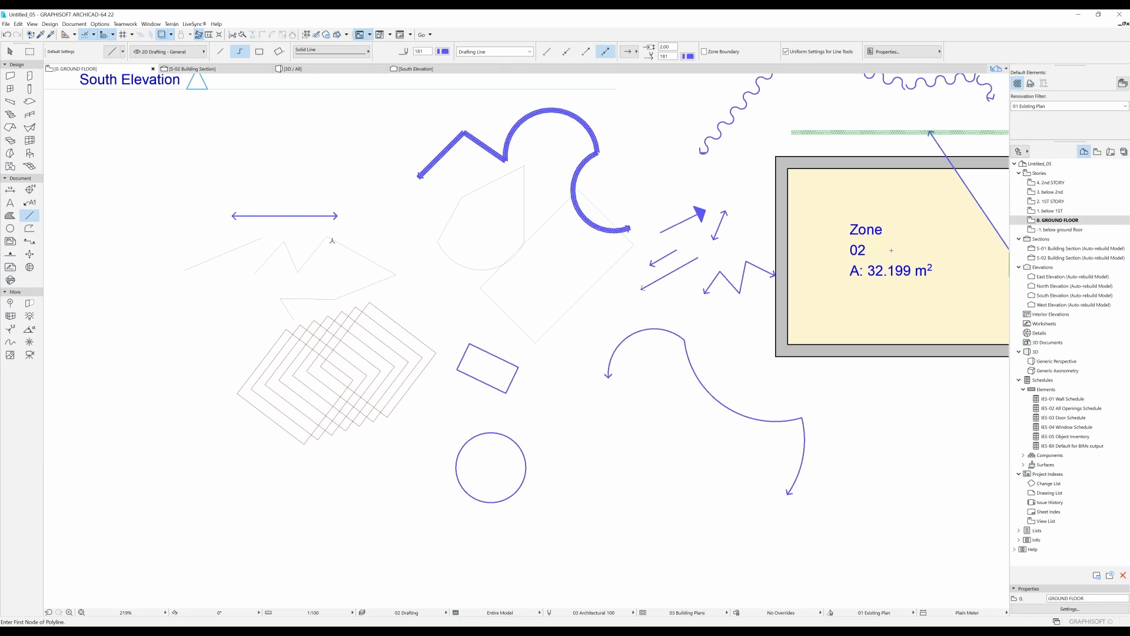
Draw a large open arc west of the dark red rectangles with the Arc/Circle tool's three-point method
click(10, 229)
click(225, 53)
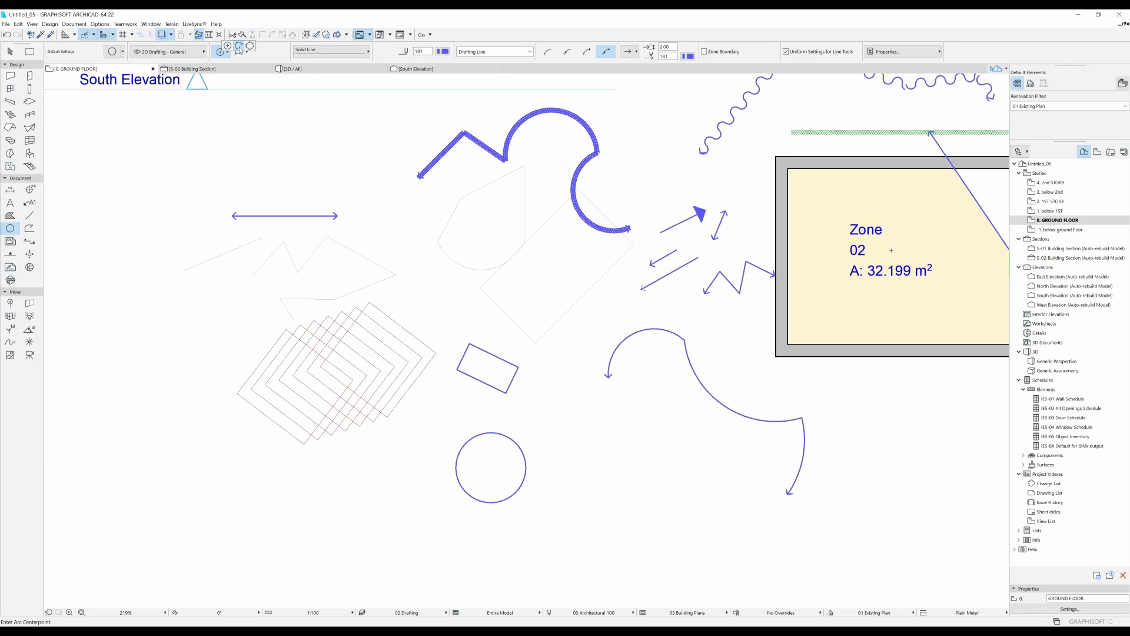
click(239, 47)
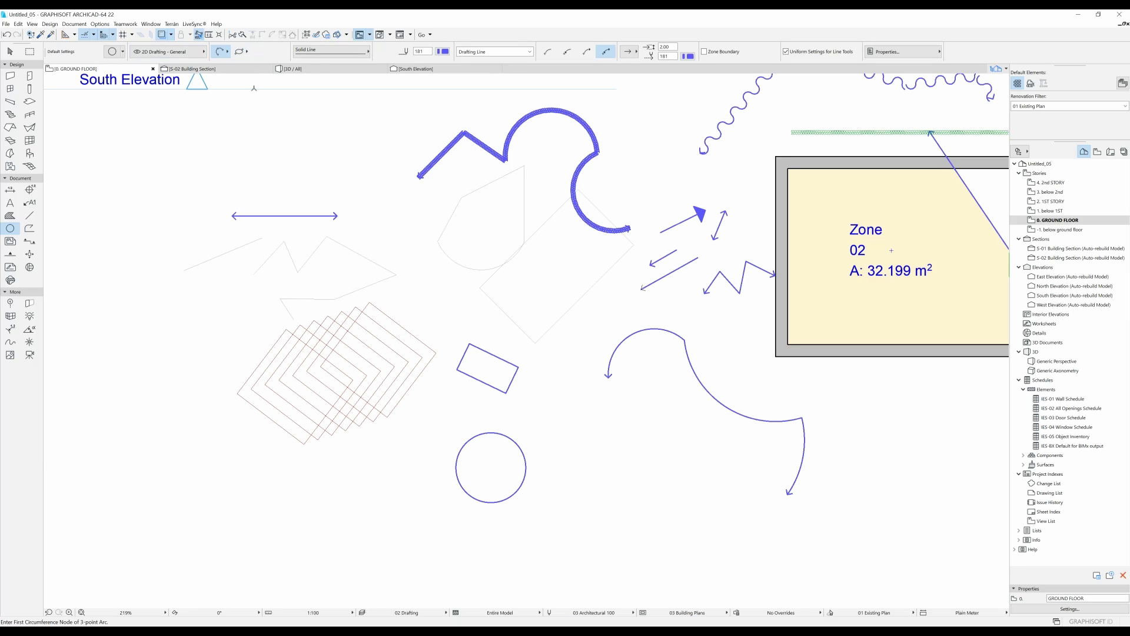
click(132, 393)
click(230, 341)
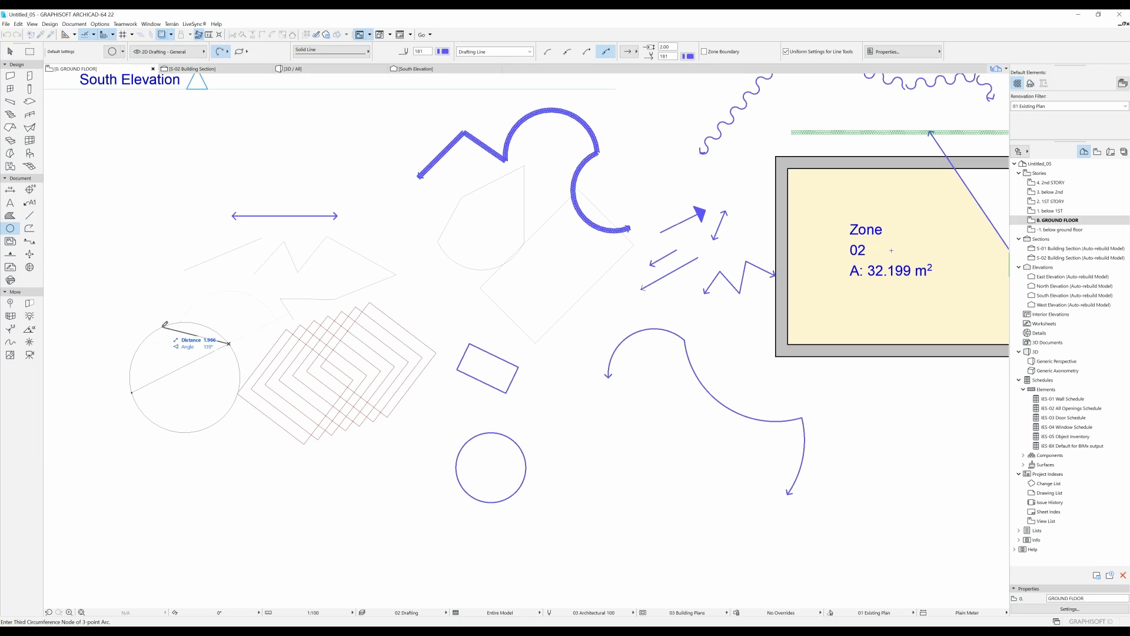
click(181, 369)
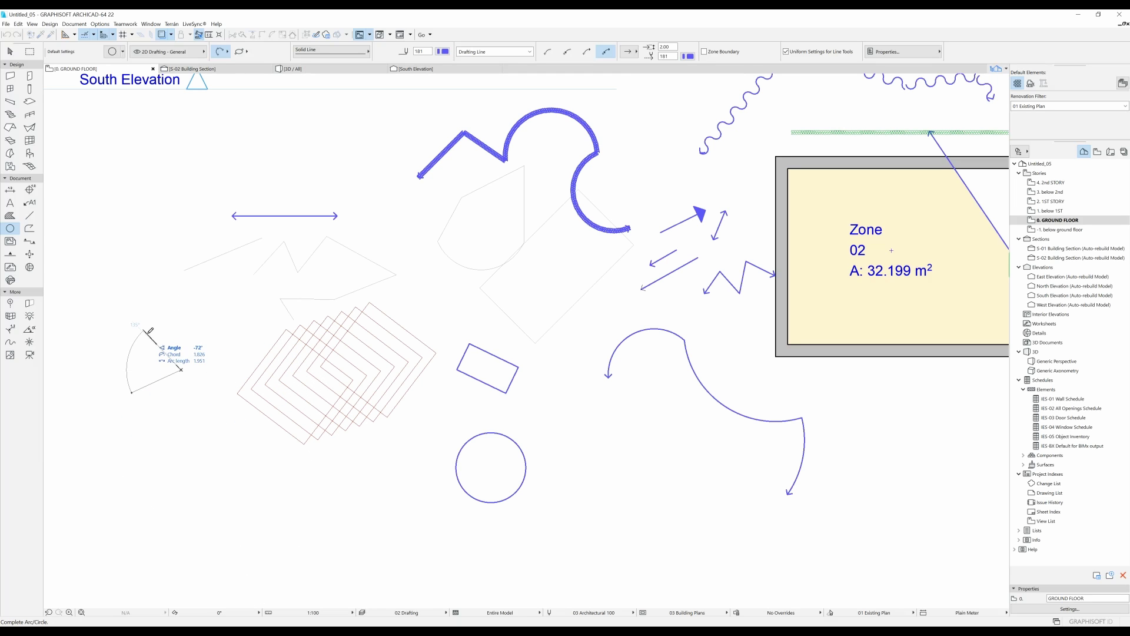
click(223, 405)
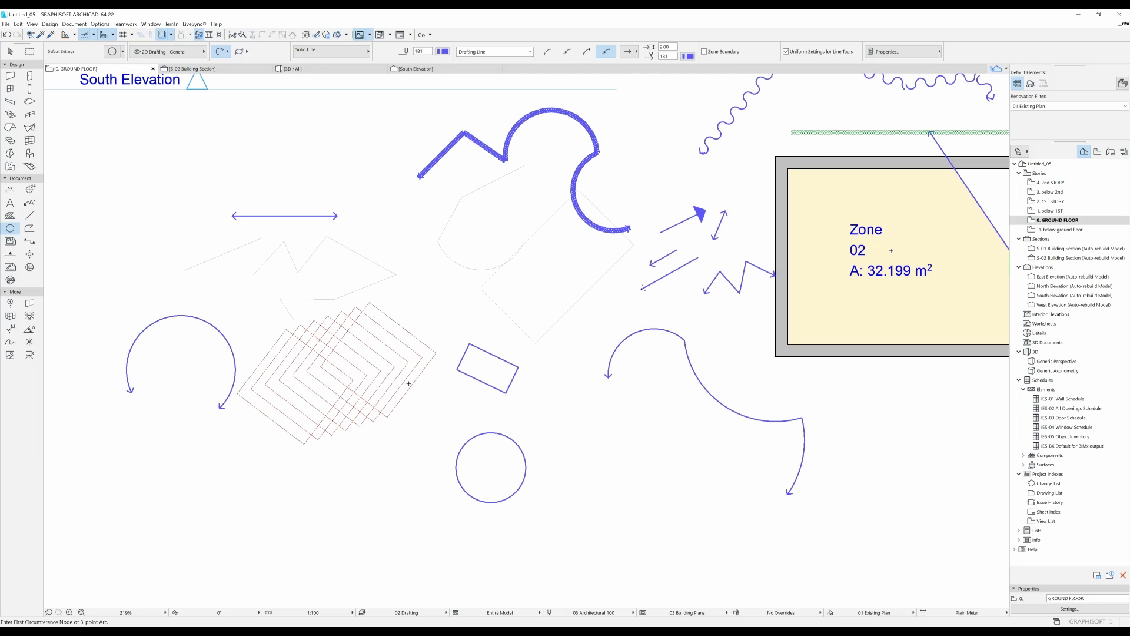
Draw three circles around the horizontal arrow line with the tangential method, two touching each other and one below the arrow
middle_drag(177, 277, 270, 294)
click(222, 51)
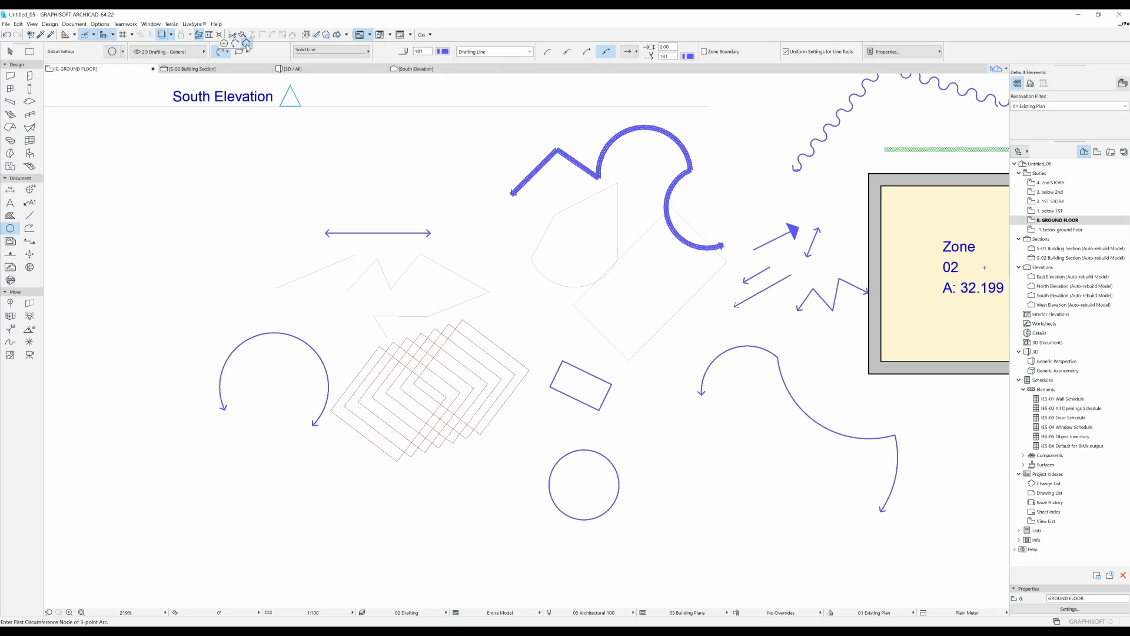
click(247, 44)
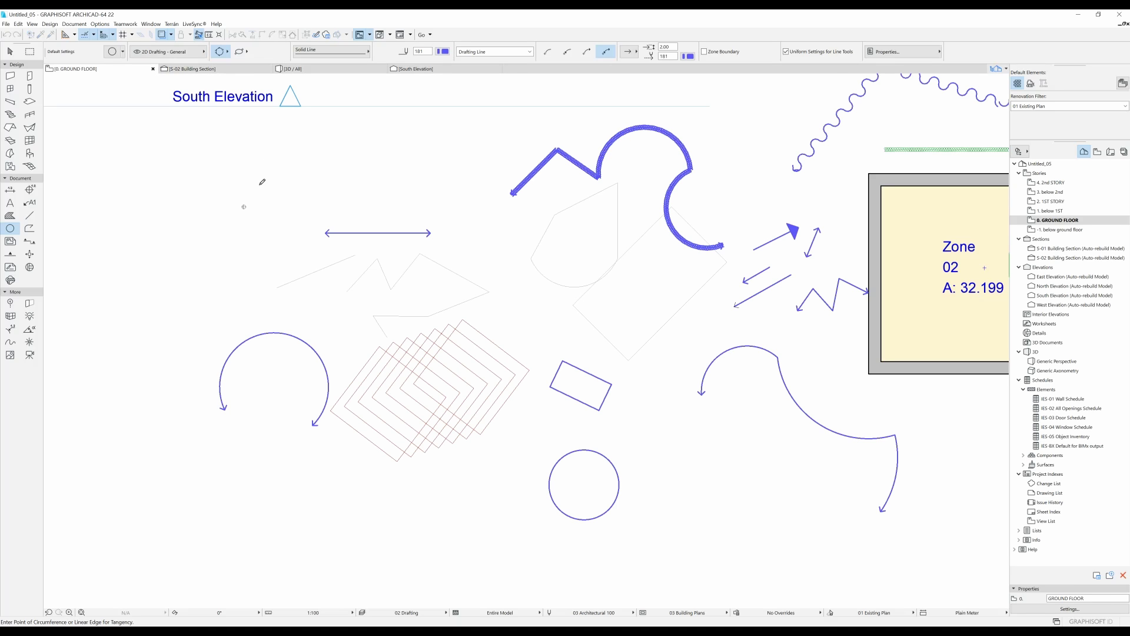
click(279, 238)
click(163, 257)
click(251, 269)
click(351, 286)
click(381, 256)
click(393, 287)
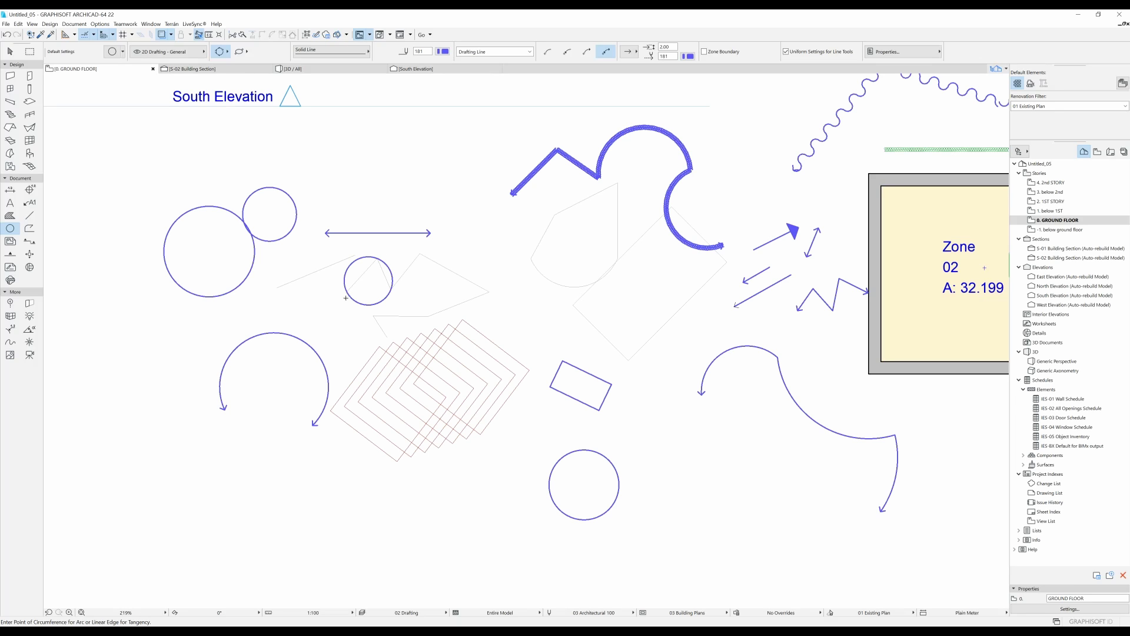
Draw a circle through the corners of the small blue rectangle using the tangential method
click(566, 361)
click(550, 387)
click(612, 382)
Draw a horizontal ellipse about 4 m wide and 1.8 m high above the horizontal arrow line, using the ellipse bounding-box method
click(241, 52)
click(244, 43)
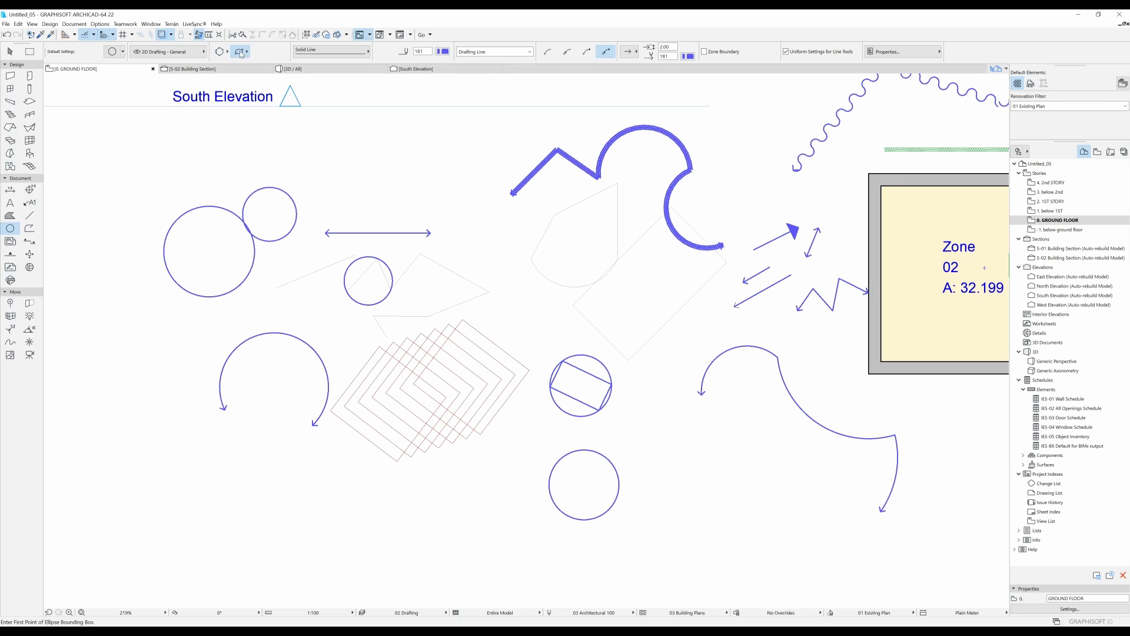
click(350, 189)
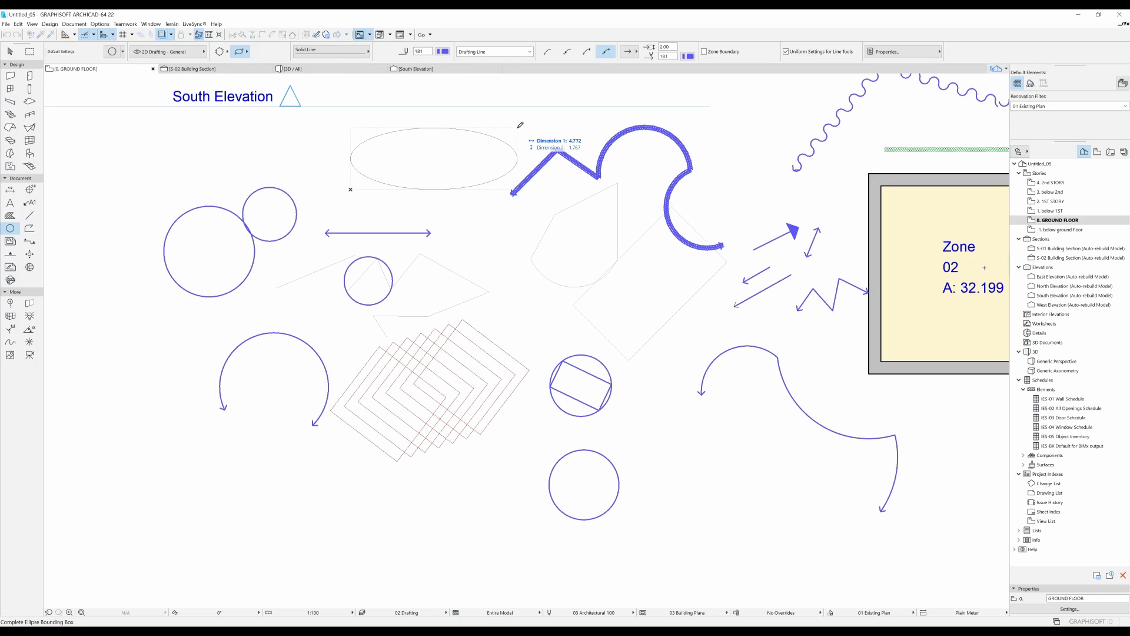
click(496, 127)
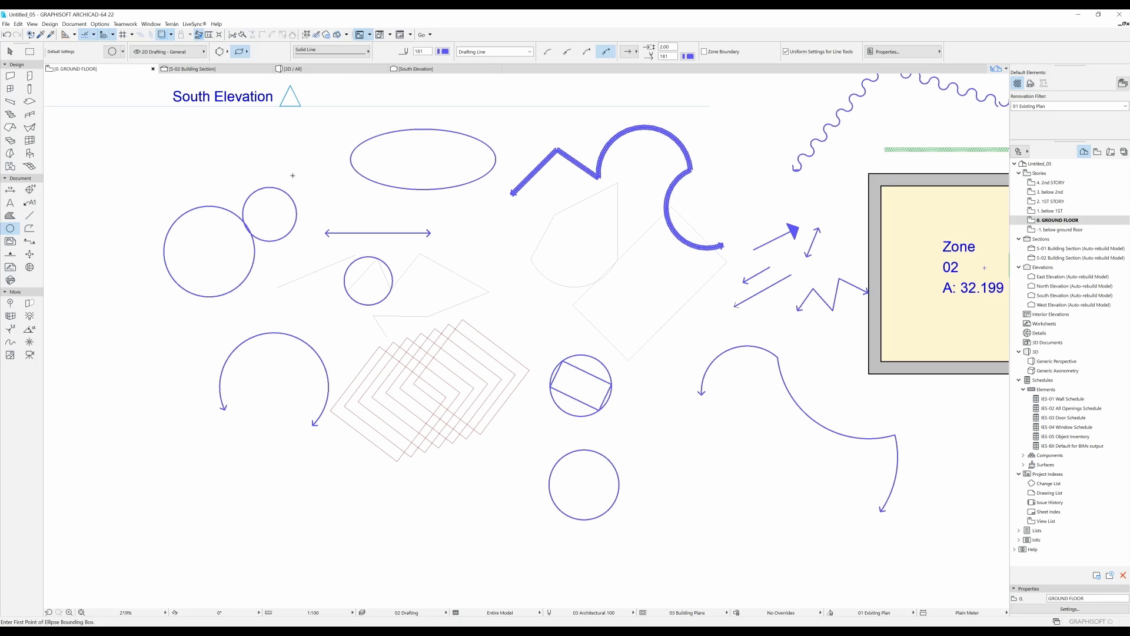
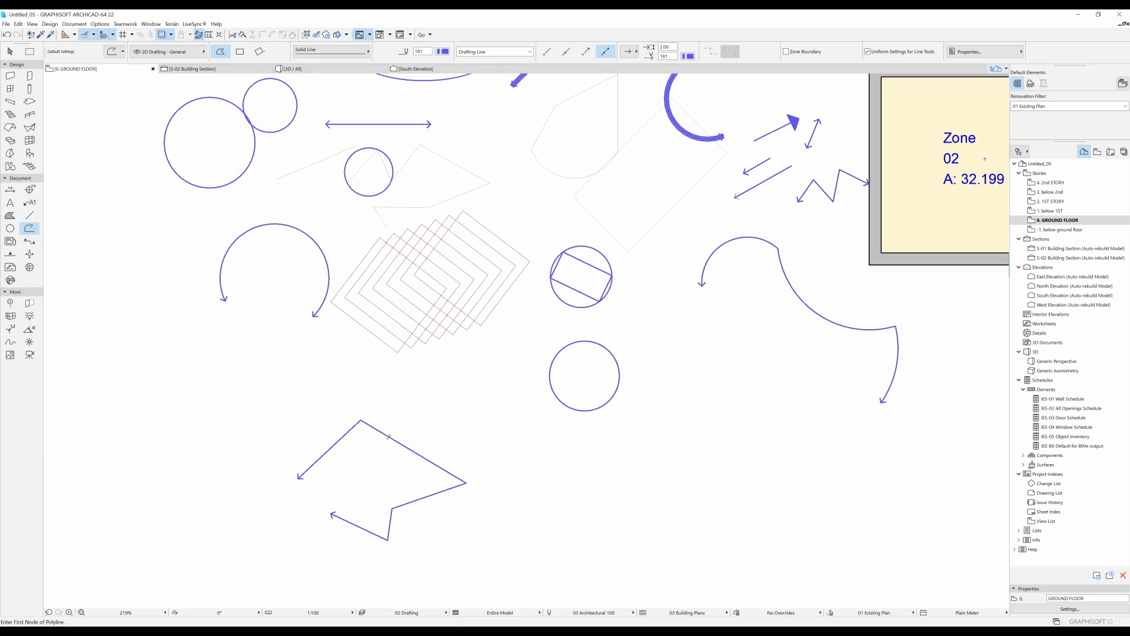
Compare how the open polyline and the grouped lower-left dark red rectangle are selected, clearing the selection after each
shift+click(315, 469)
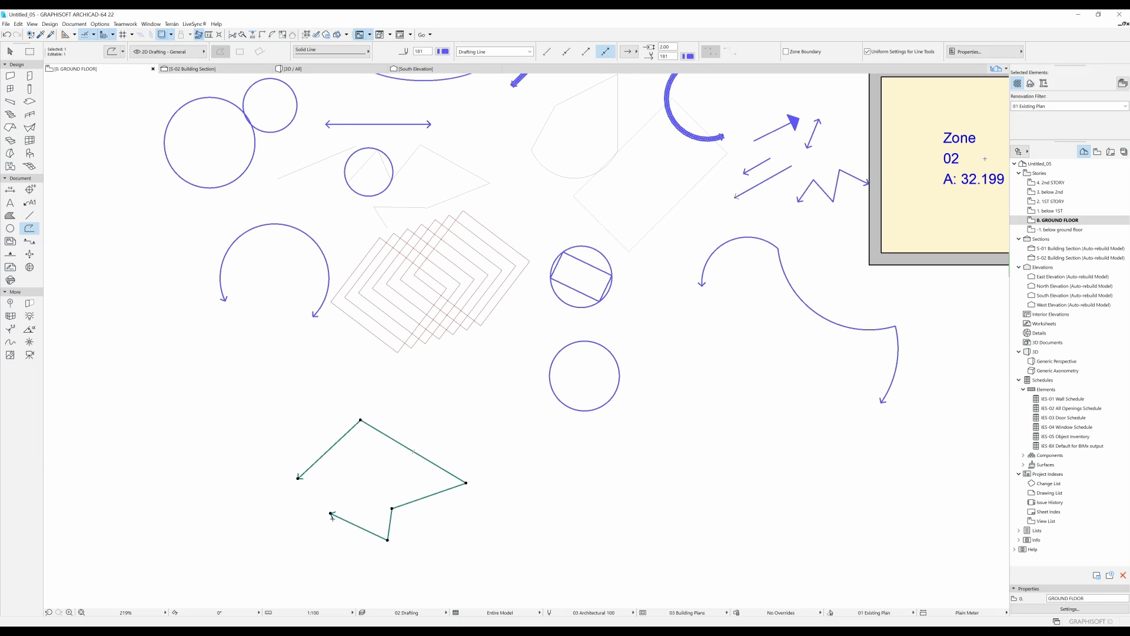
click(370, 333)
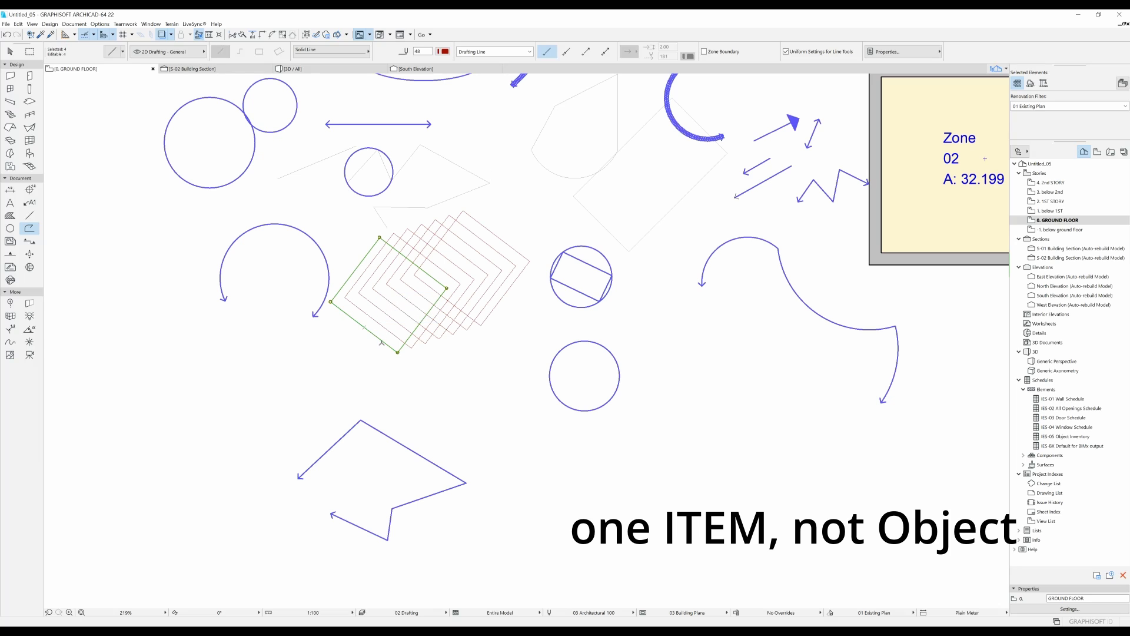
key(Escape)
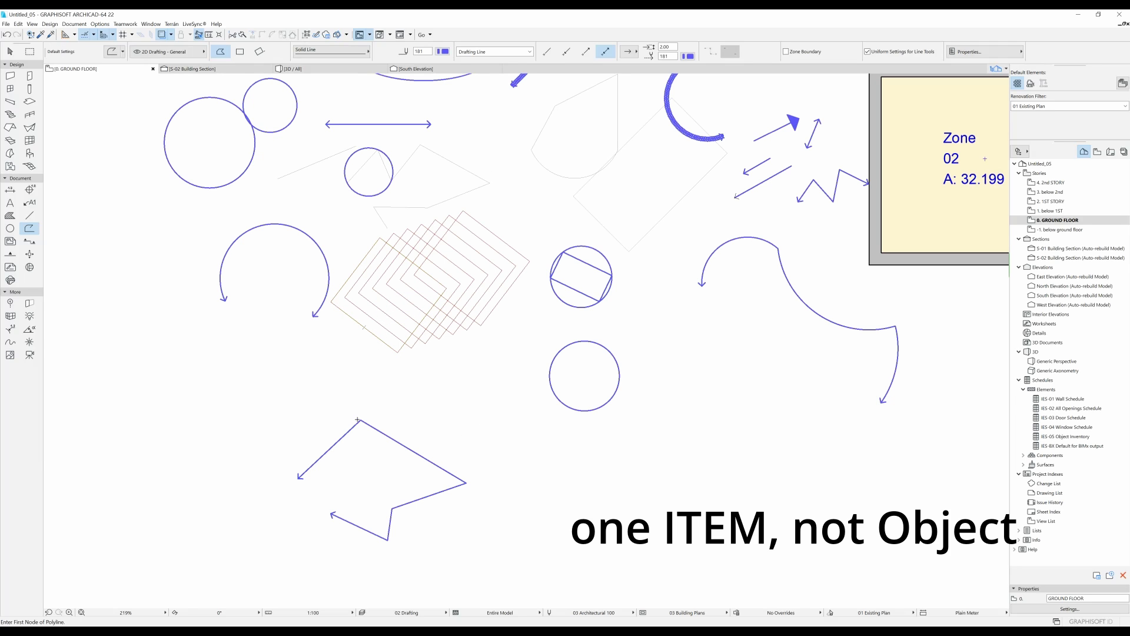
shift+click(362, 420)
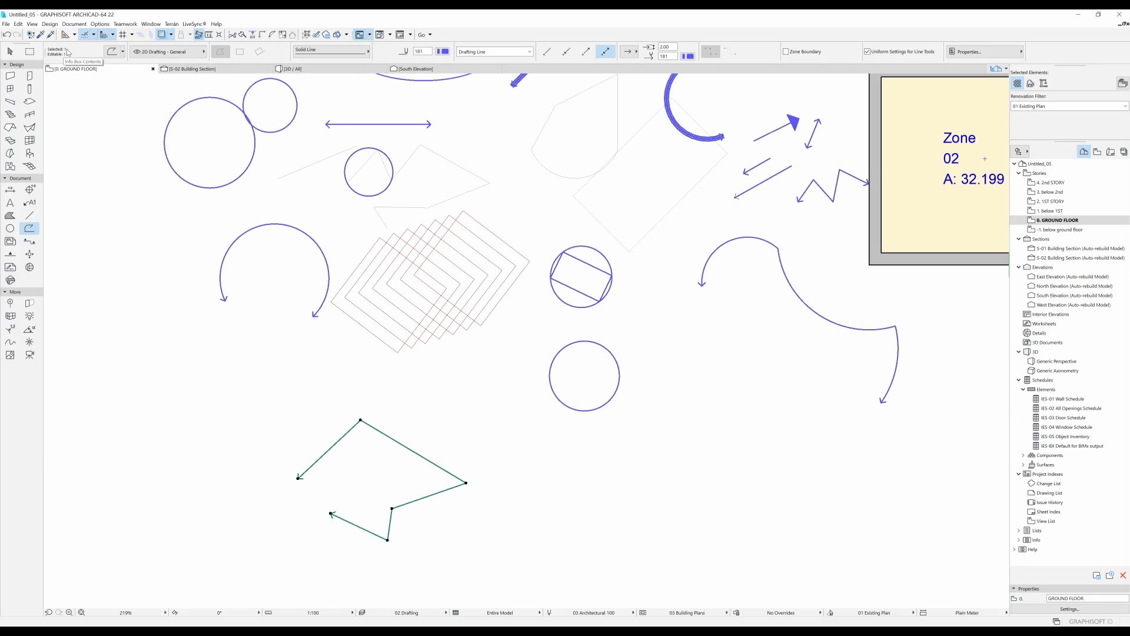
key(Escape)
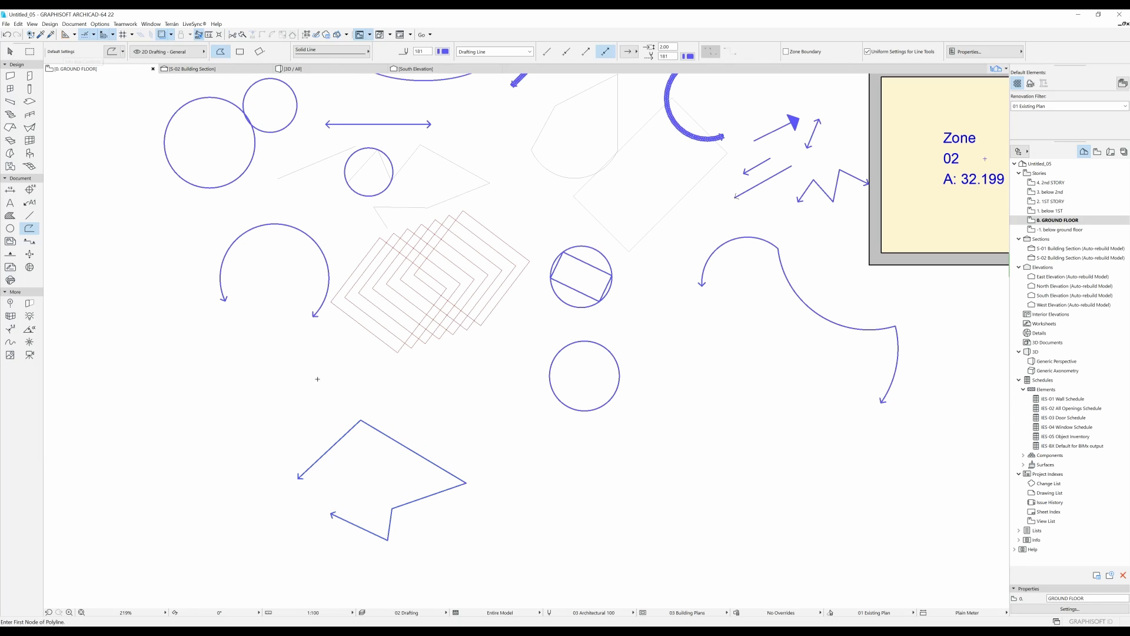
shift+click(366, 328)
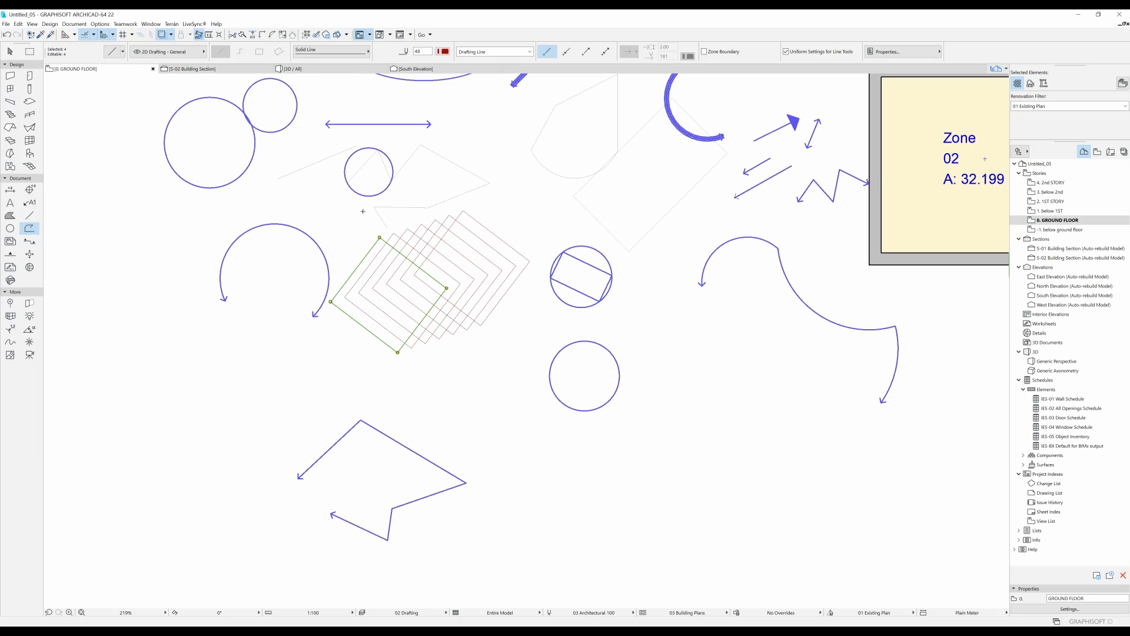
key(Escape)
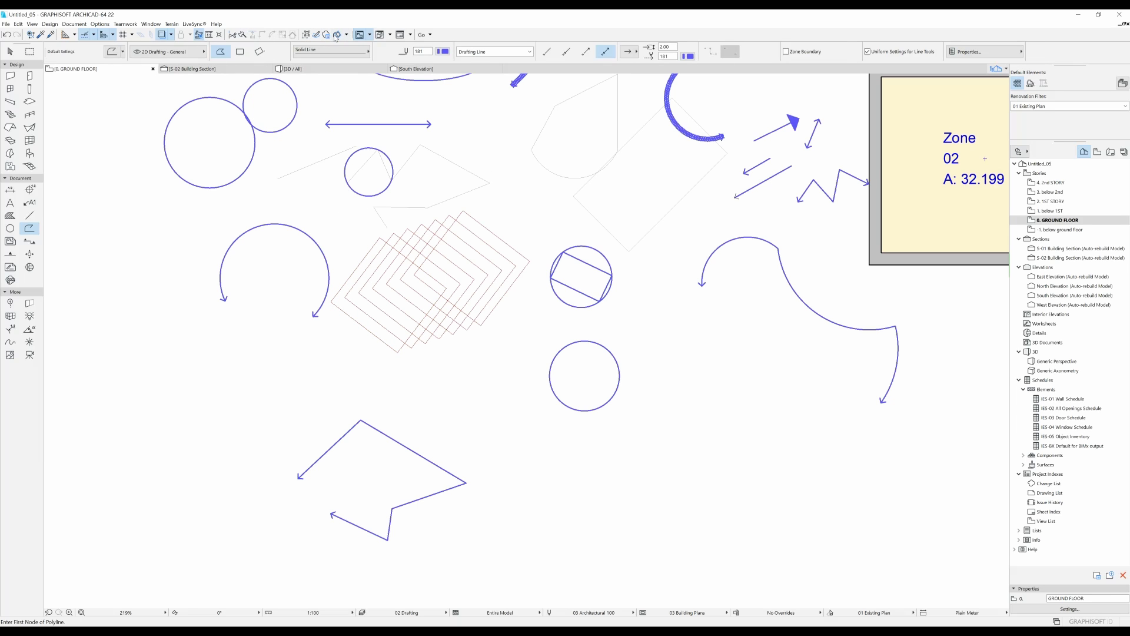
Suspend groups, select the lower-left dark red rectangle's edges individually, and clear the selection
click(306, 34)
shift+click(365, 327)
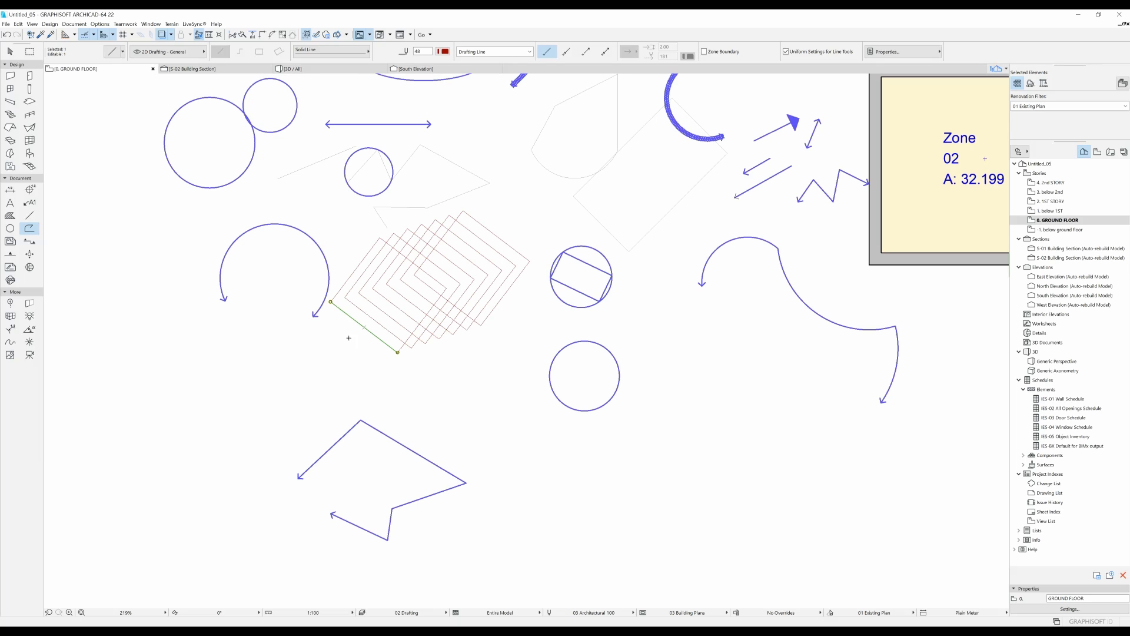
shift+click(354, 271)
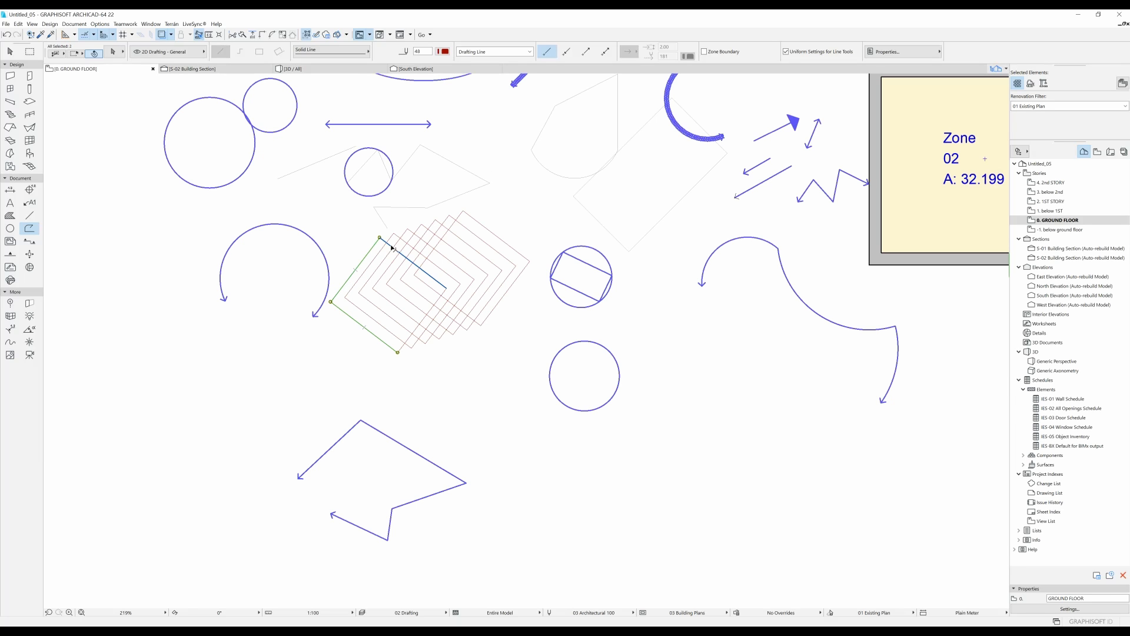
shift+click(413, 263)
key(Escape)
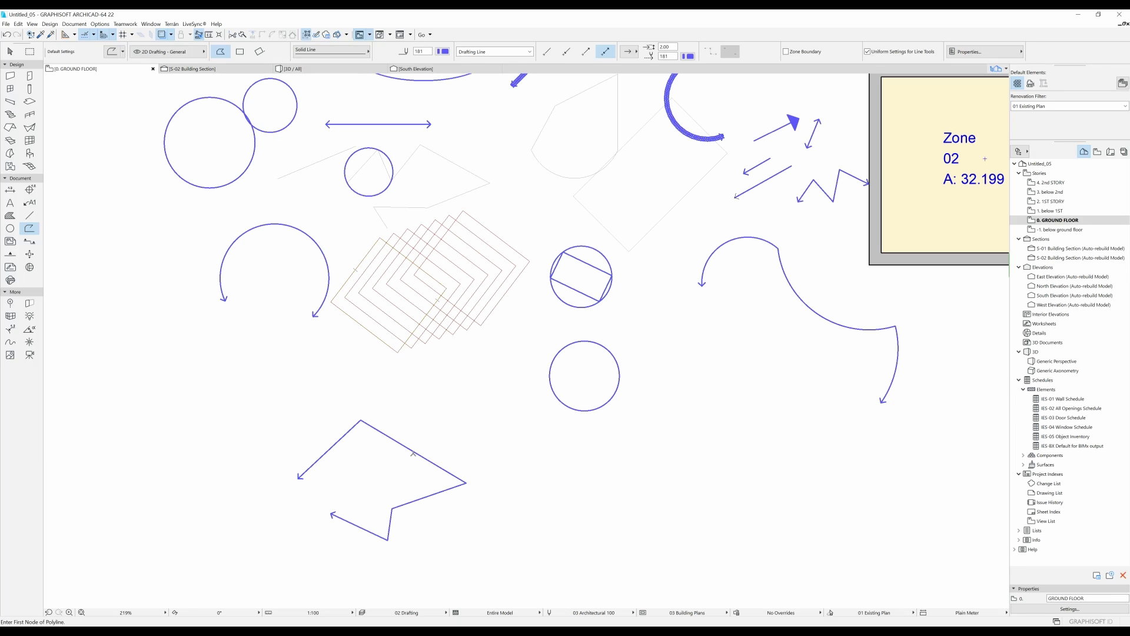
Select the open polyline while groups are suspended, inspect it up close, and clear the selection
shift+click(414, 454)
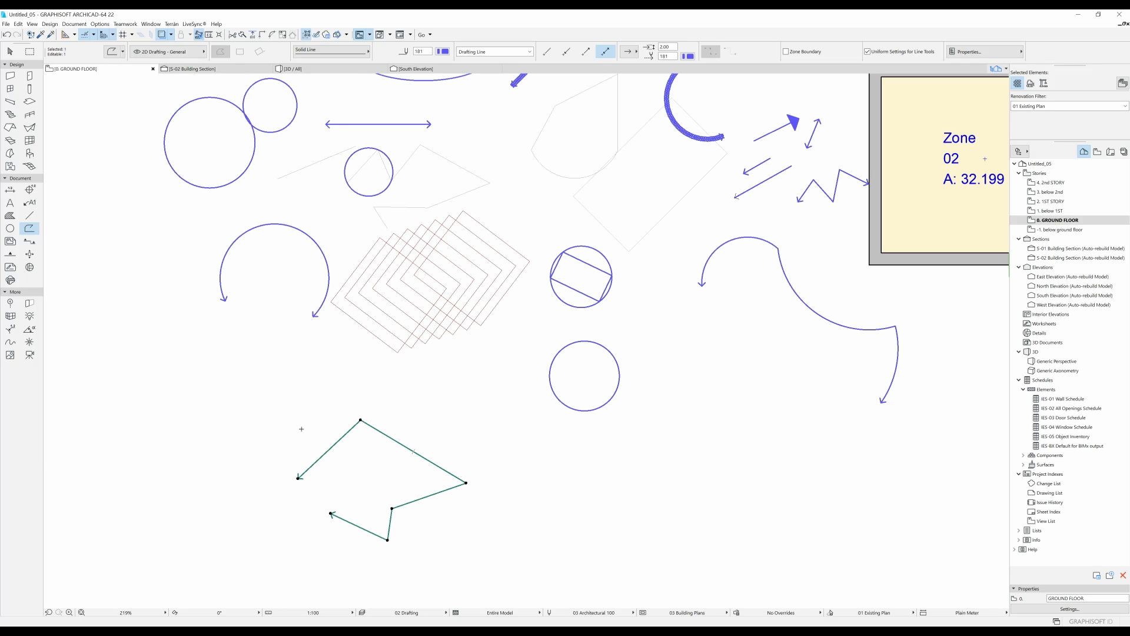
middle_drag(352, 446, 426, 363)
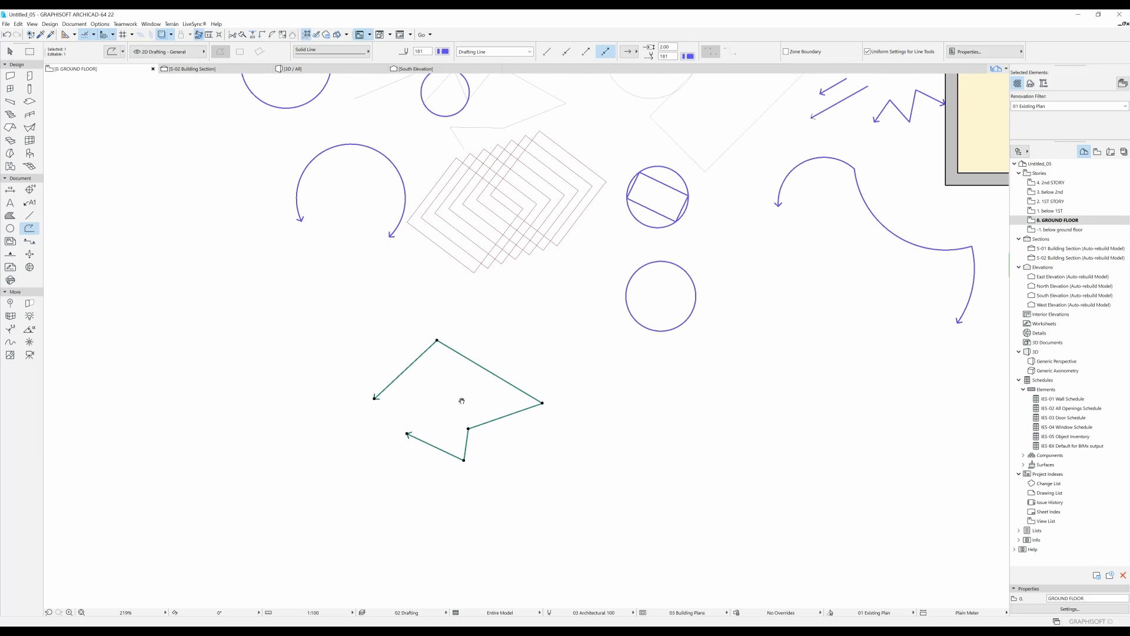
scroll(454, 462, up, 1)
key(Escape)
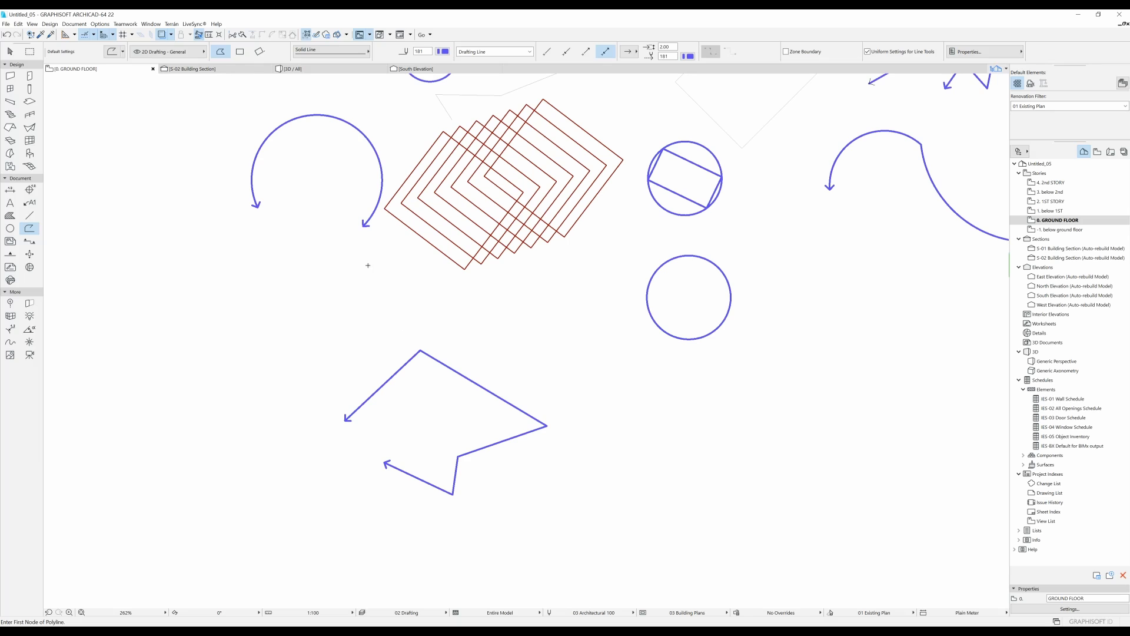
Start Linework Consolidation on the open polyline, with duplicate line deletion and exploding polylines into lines and arcs enabled
scroll(507, 320, up, 1)
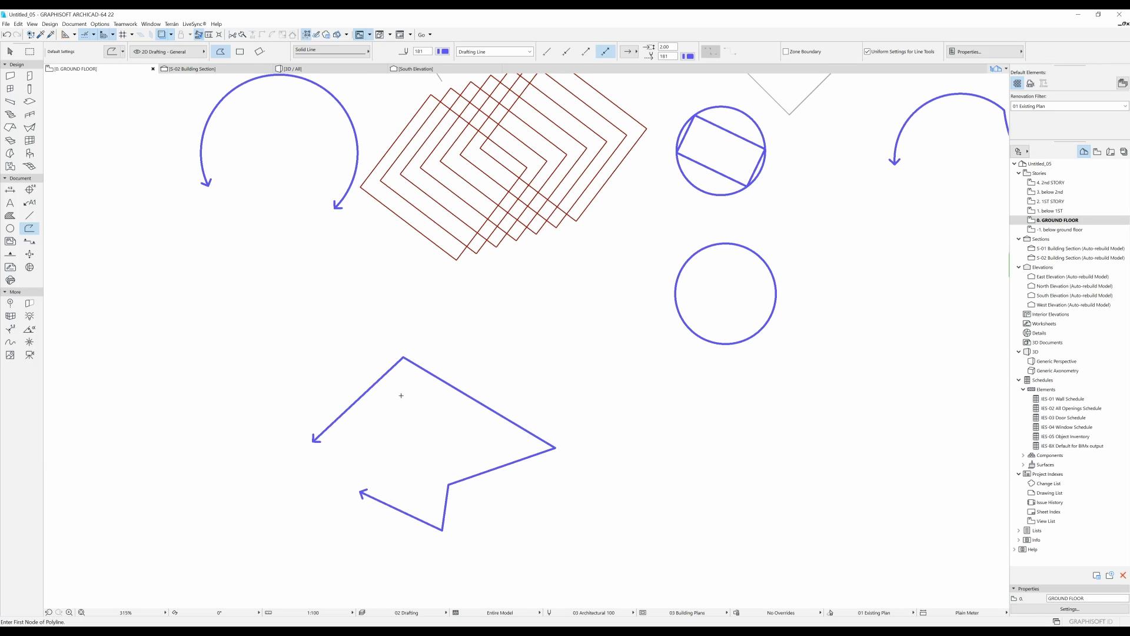
shift+click(441, 380)
click(18, 24)
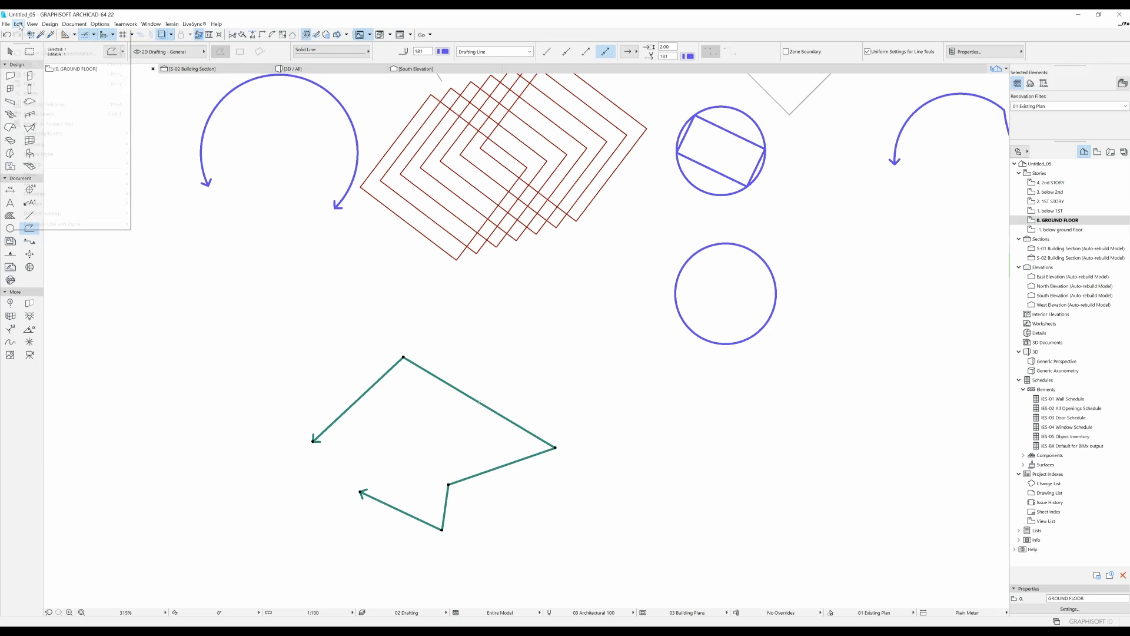
mouse_move(61, 203)
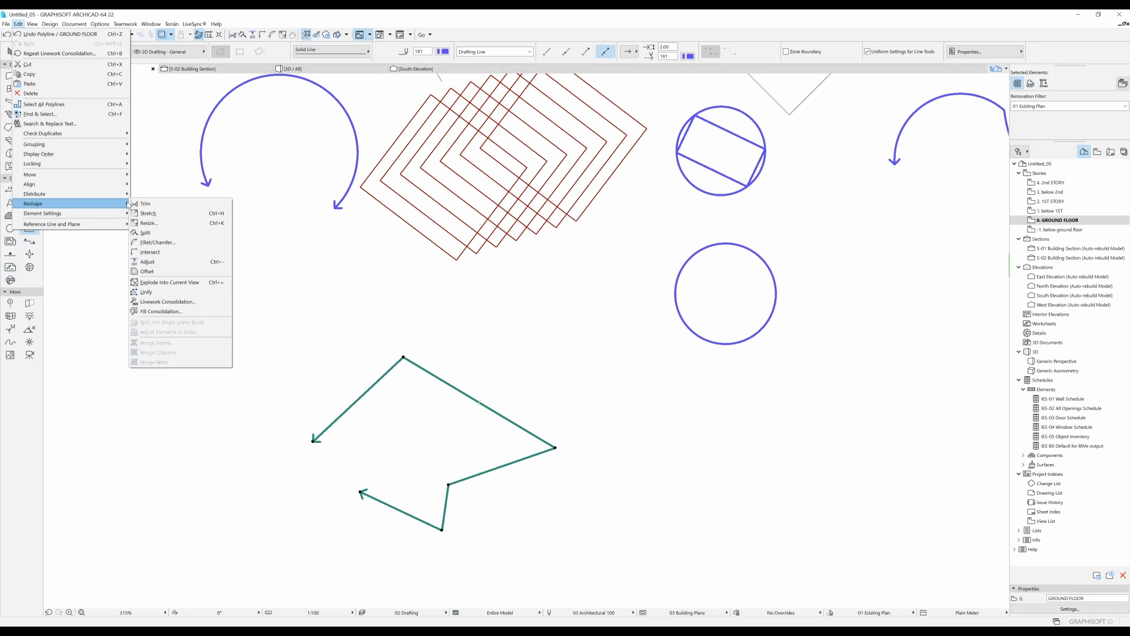
click(178, 302)
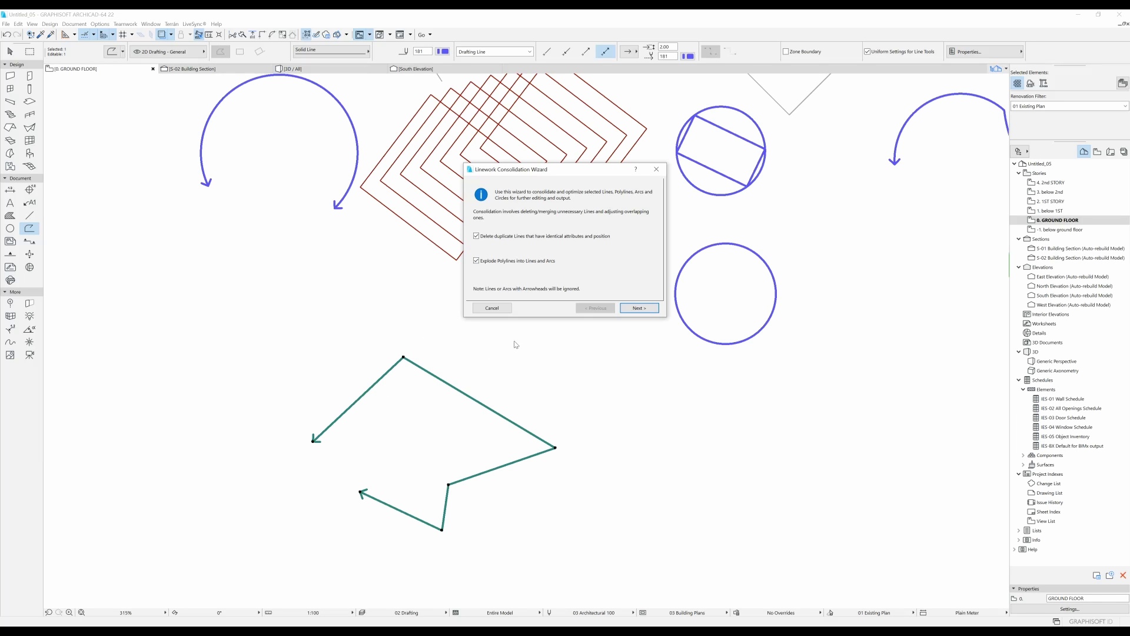
click(639, 308)
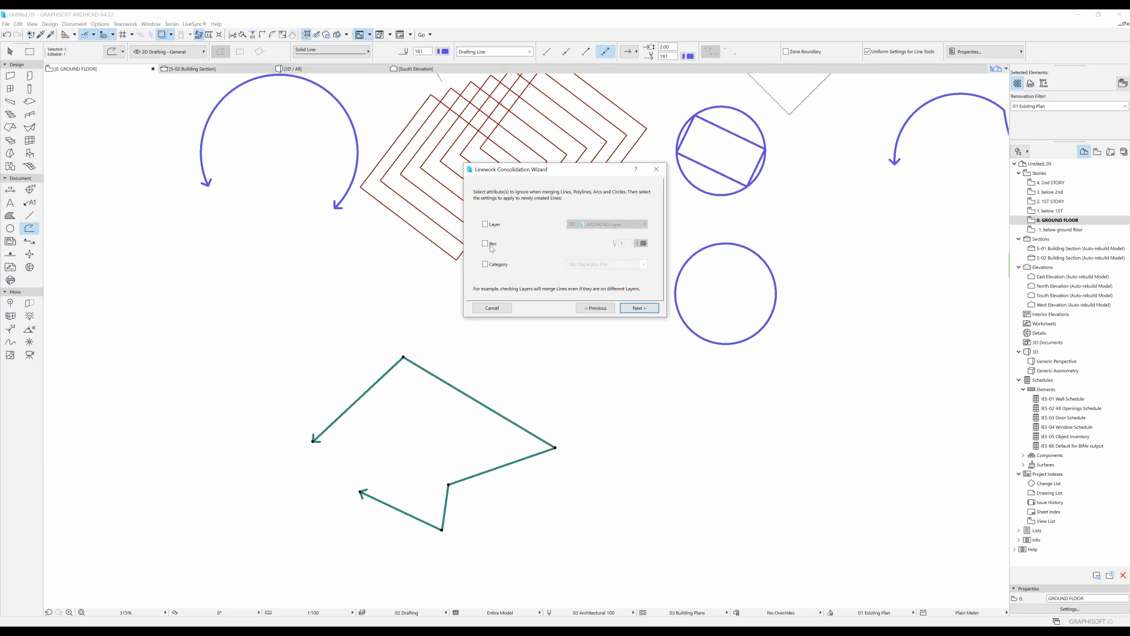
Run the consolidation with no attributes ignored, merging connecting and overlapping lines, forcing solid lines and adjusting overlaps, and clear the selection
click(639, 308)
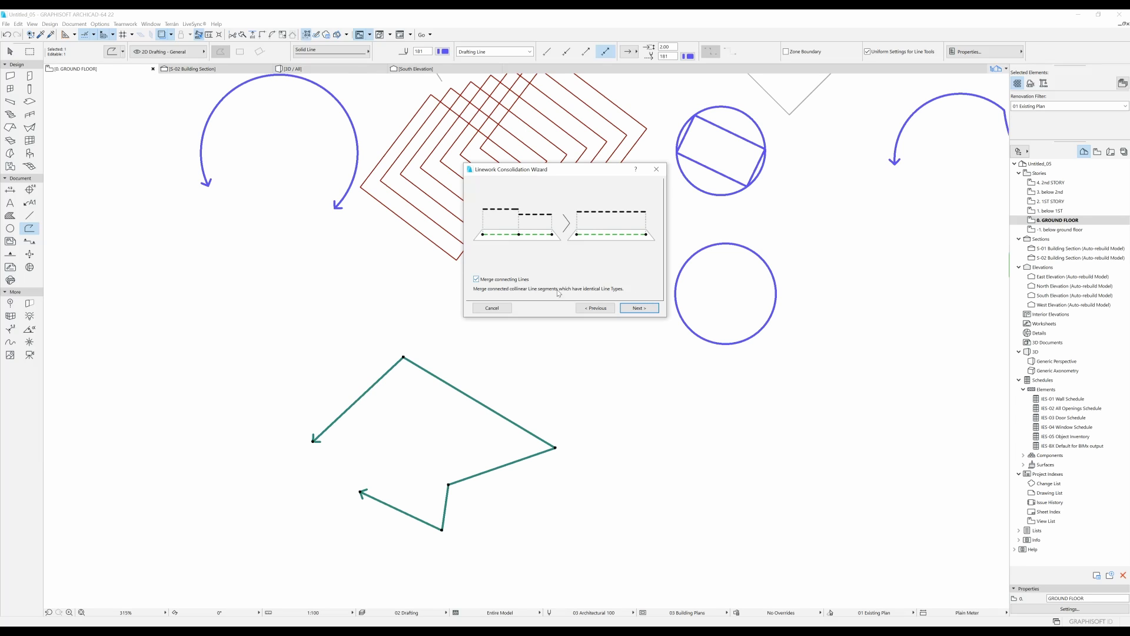
click(638, 309)
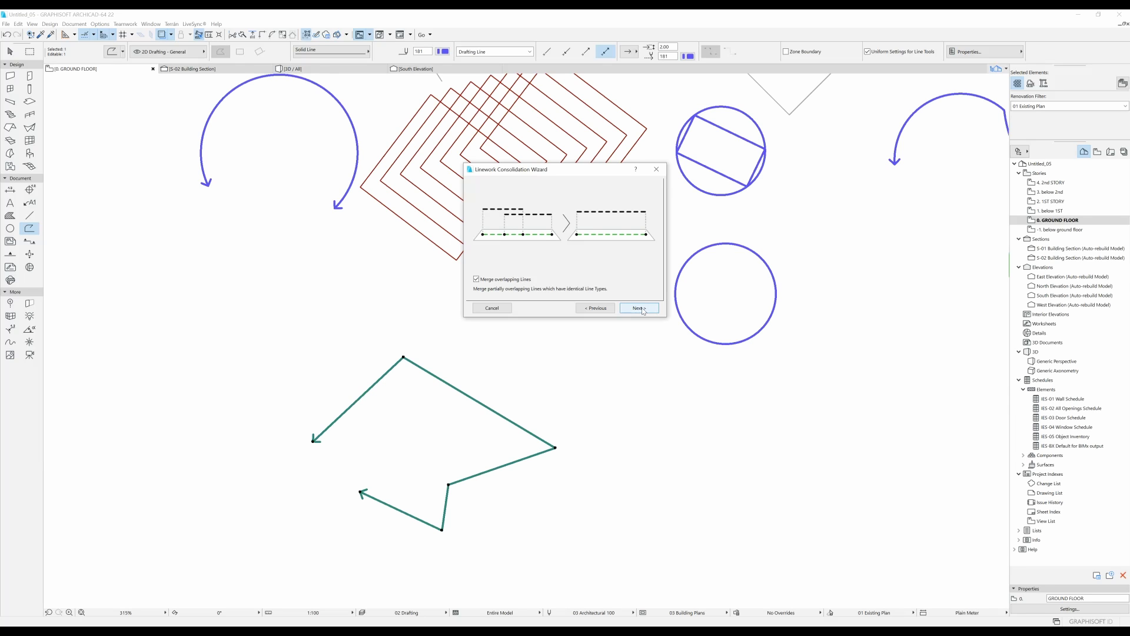
click(640, 309)
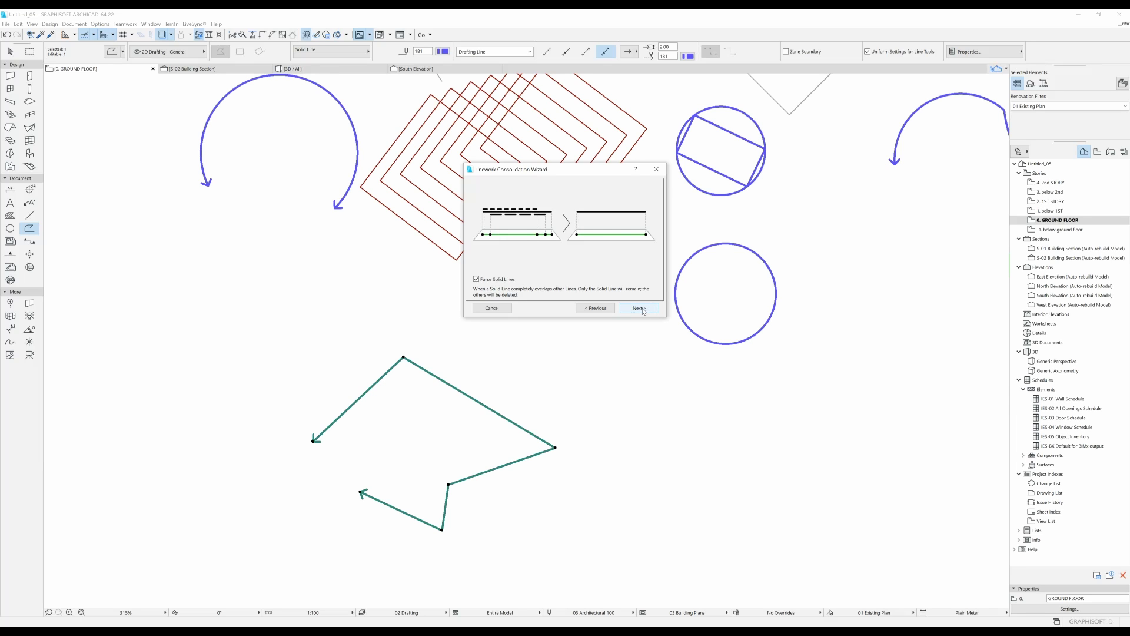
click(642, 308)
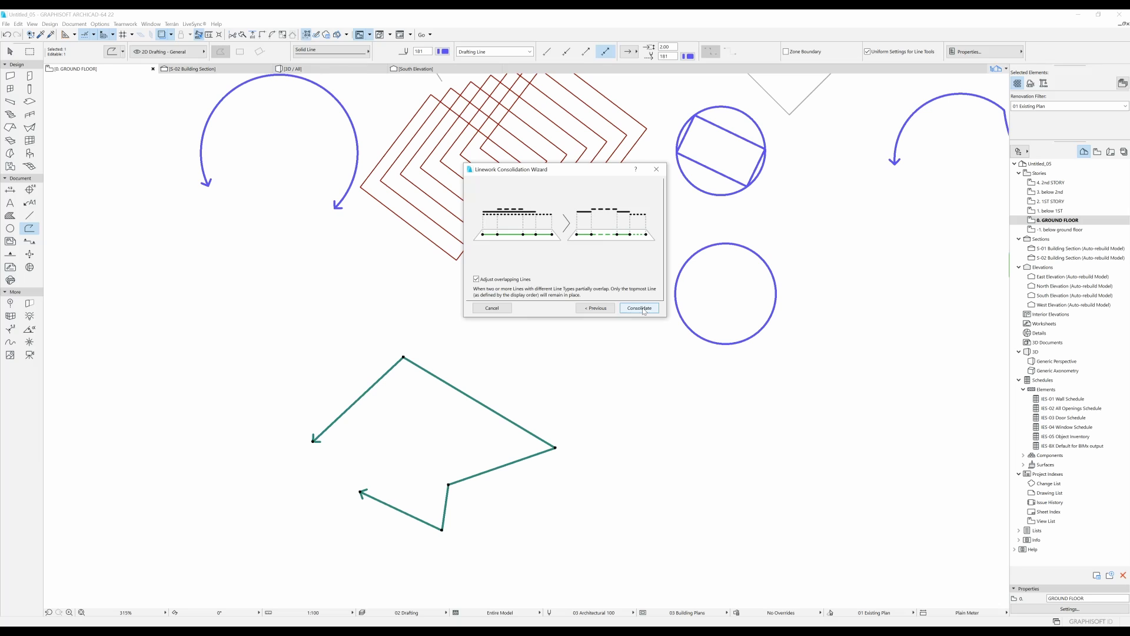
click(643, 310)
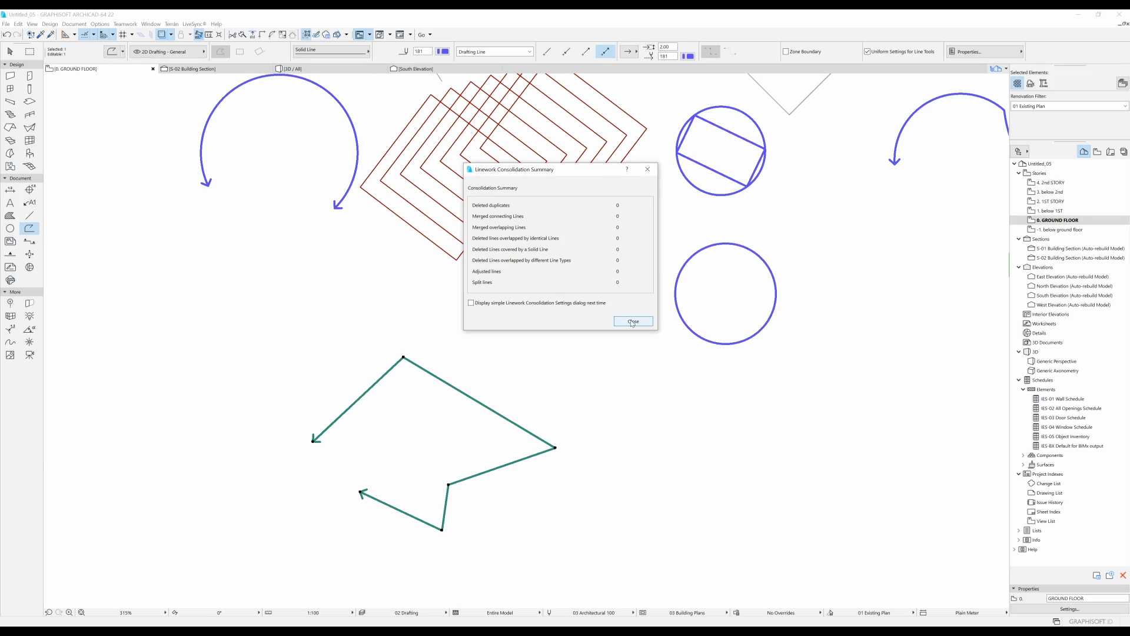
click(633, 321)
key(Escape)
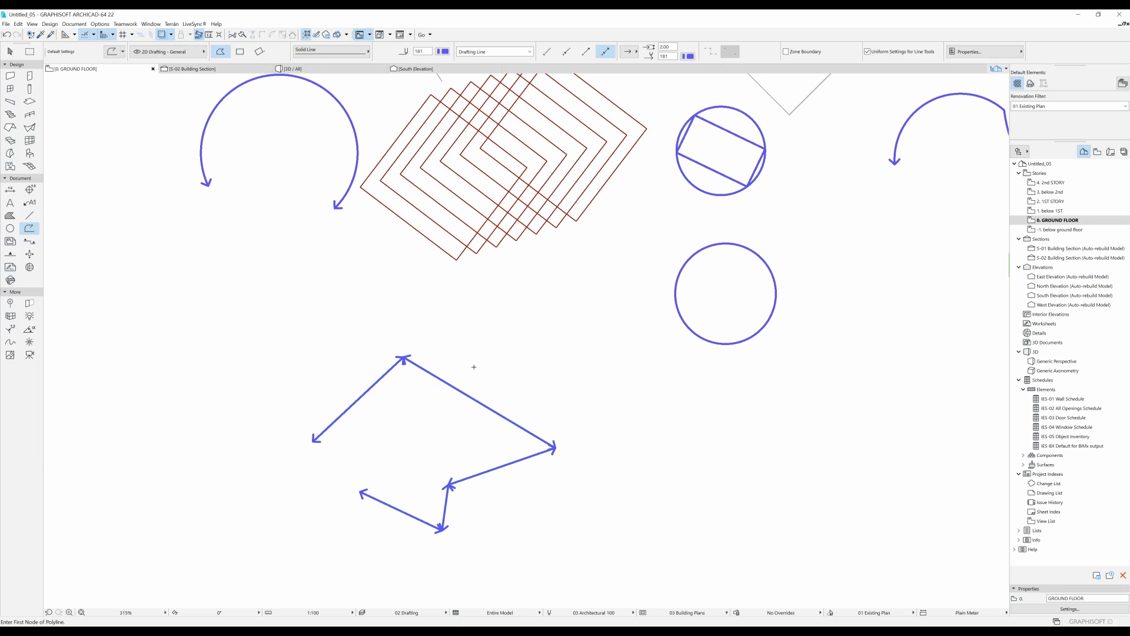
Select the consolidated shape's line segments individually, check their element type and arrowhead setting, and clear the selection
shift+click(479, 402)
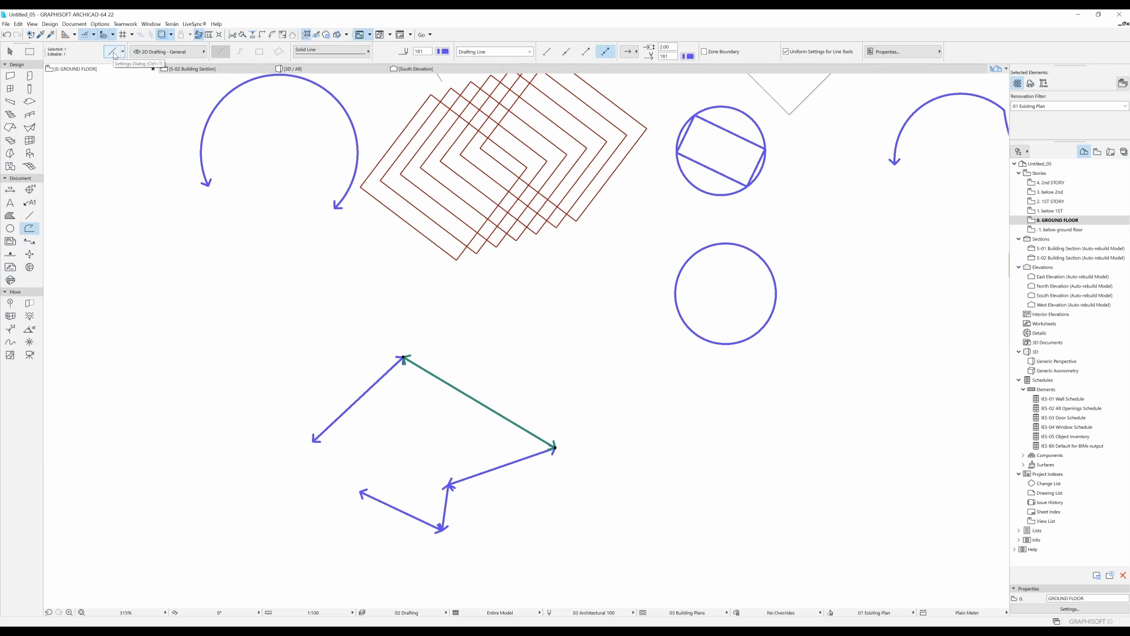
key(ctrl+a)
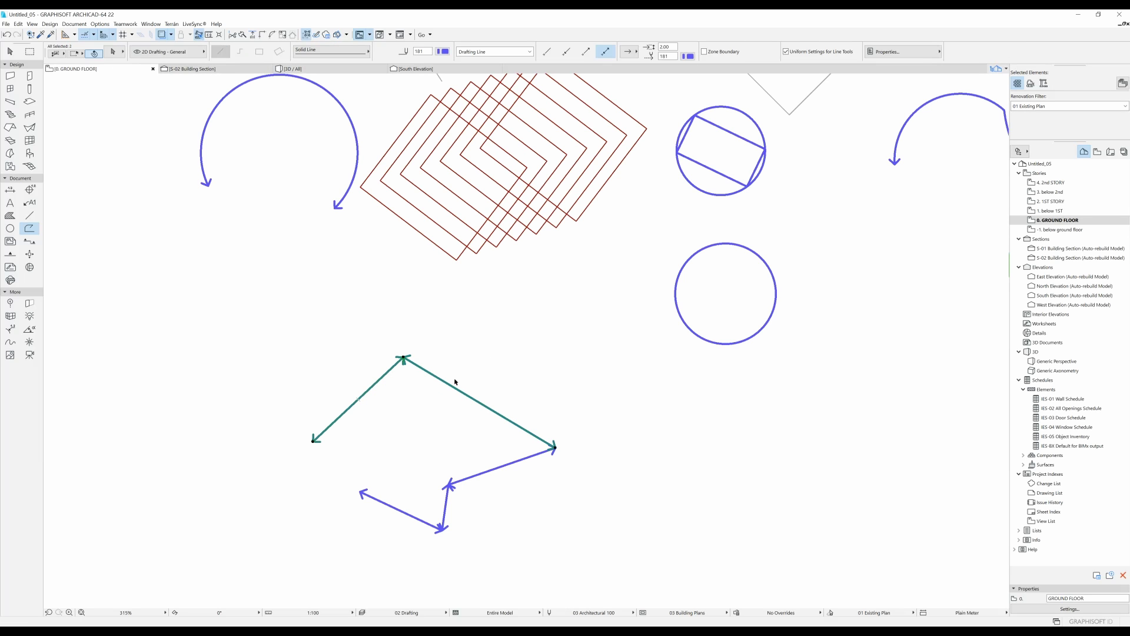
shift+click(416, 521)
scroll(506, 311, down, 2)
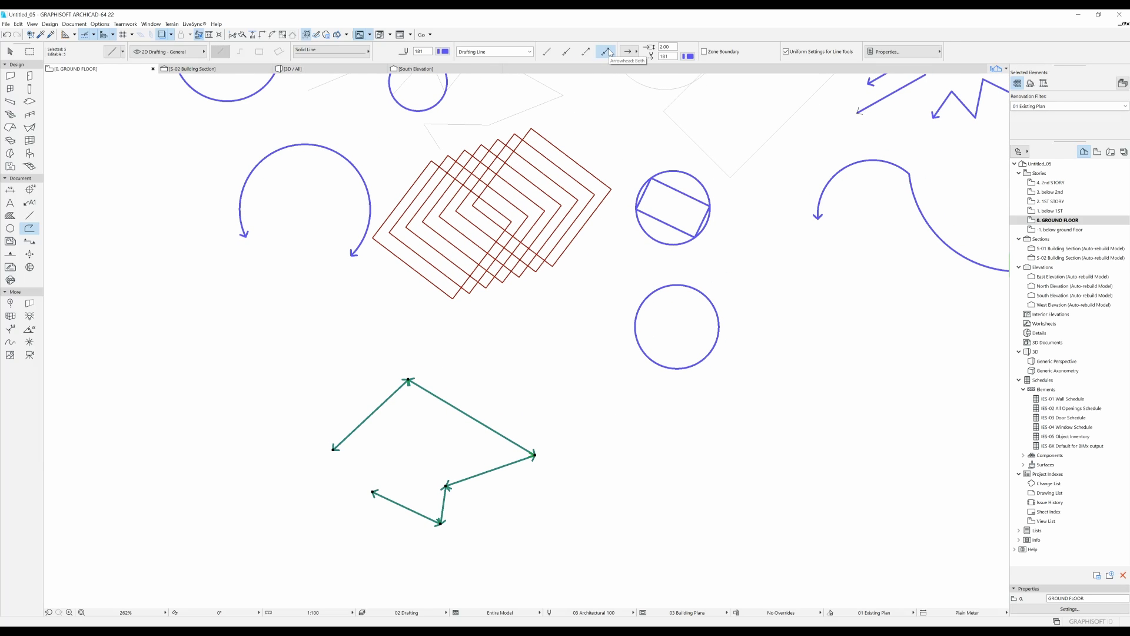
shift+click(499, 417)
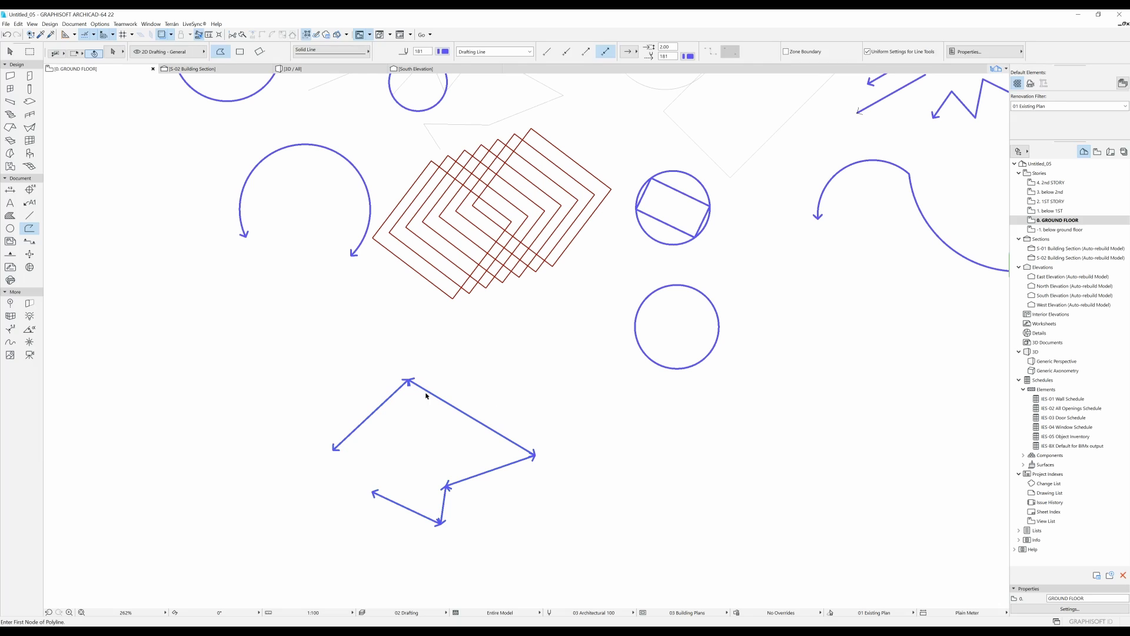
shift+click(471, 417)
shift+click(371, 414)
shift+click(473, 475)
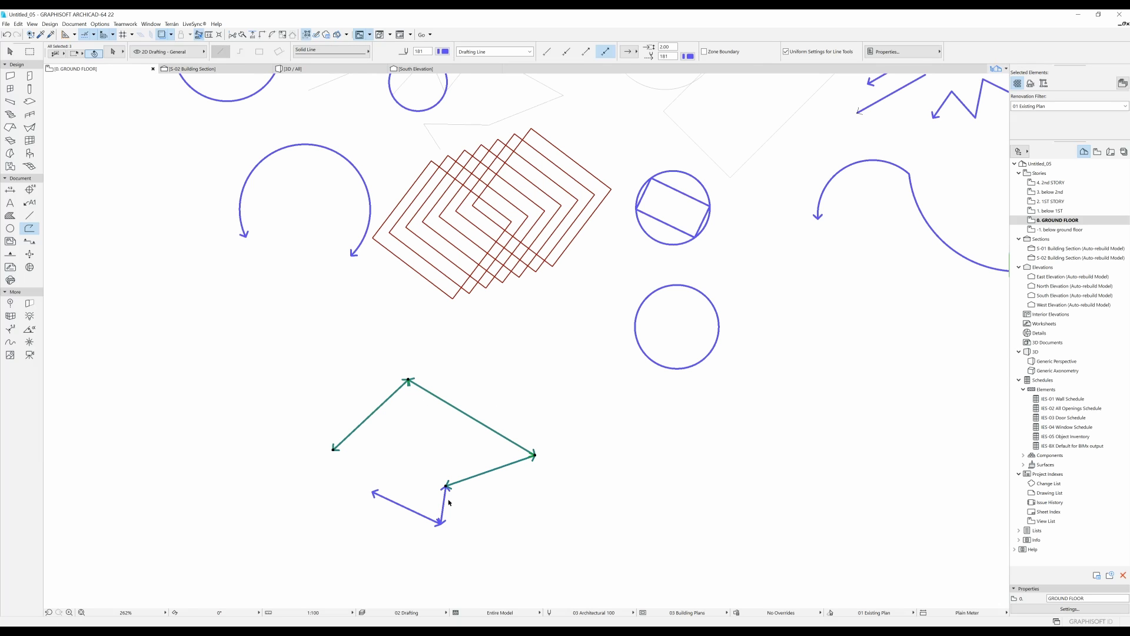
shift+click(449, 503)
shift+click(410, 509)
key(Escape)
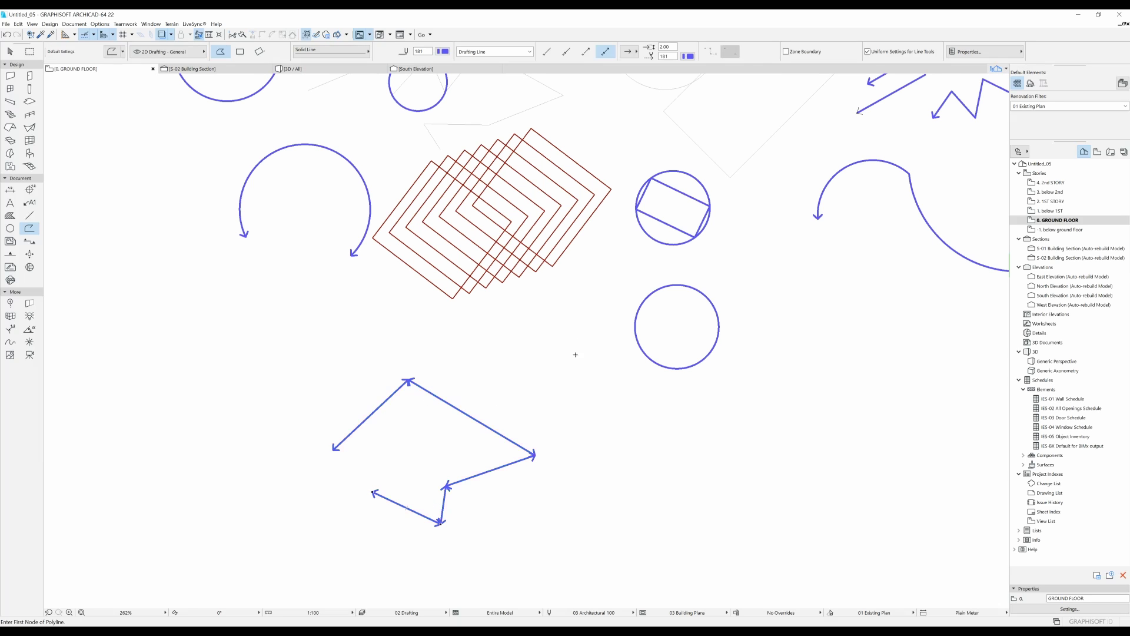
Draw an open seven-segment polyline below the plain circle, with its third segment about 2.8 m long
middle_drag(575, 353, 471, 339)
middle_drag(609, 453, 439, 386)
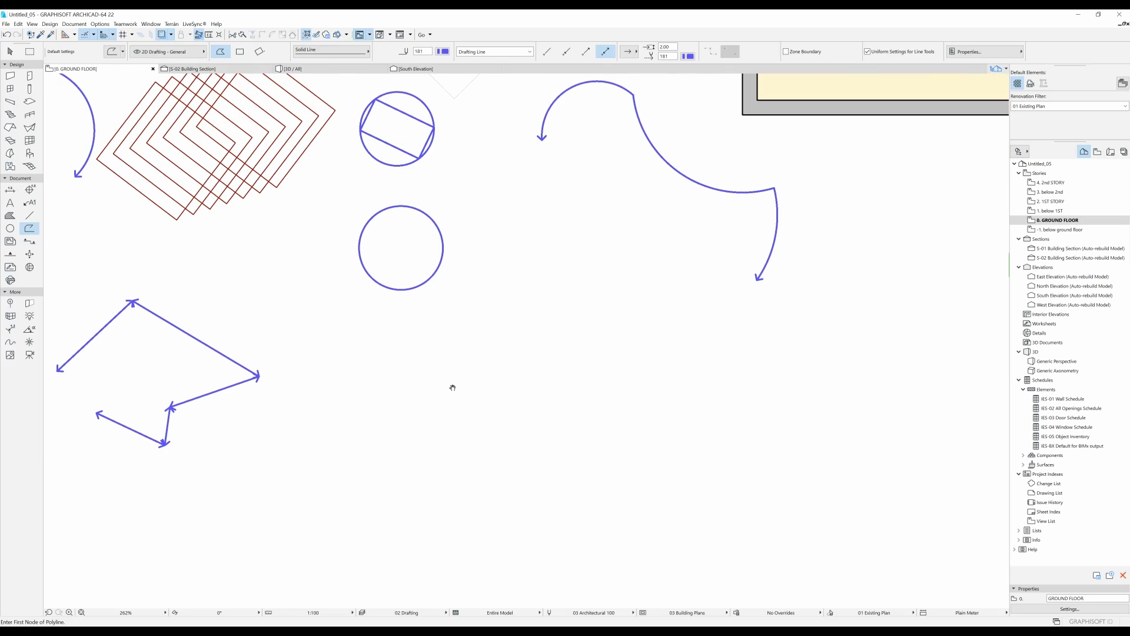
click(416, 431)
click(647, 393)
click(587, 493)
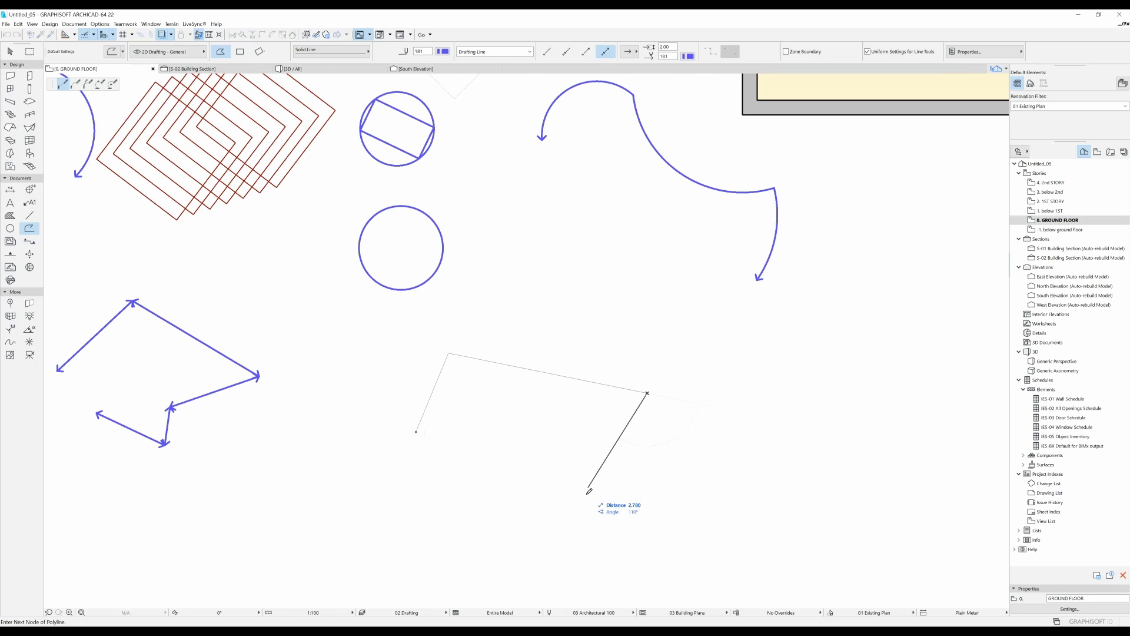
click(483, 477)
click(452, 521)
click(576, 536)
click(654, 564)
click(654, 564)
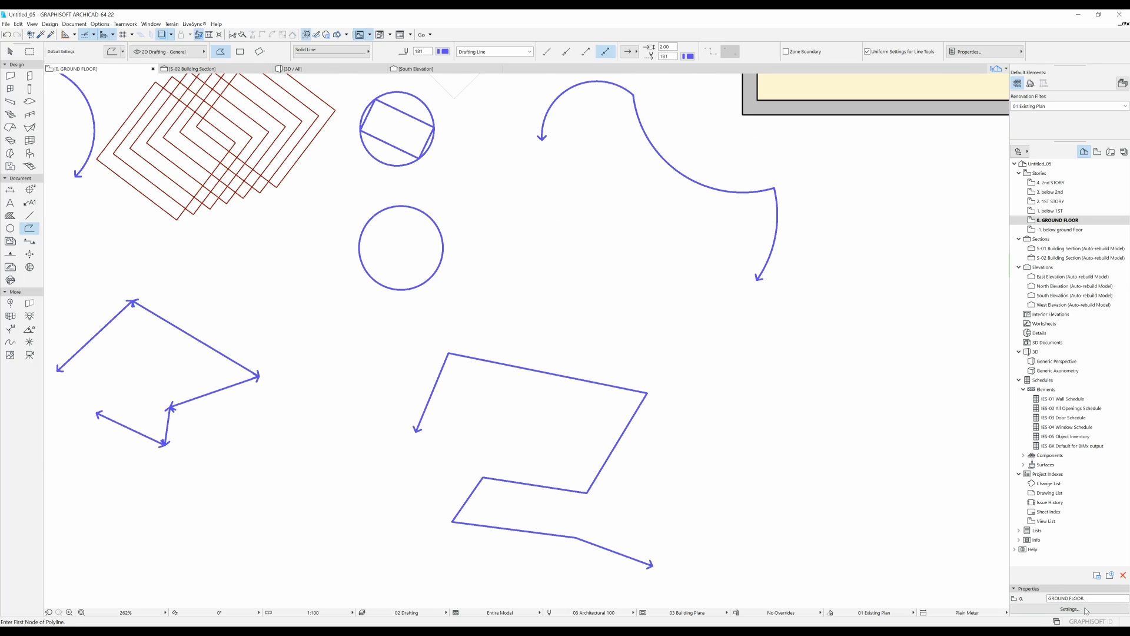
Explode the new seven-segment polyline into the current view without keeping the original element
shift+click(594, 385)
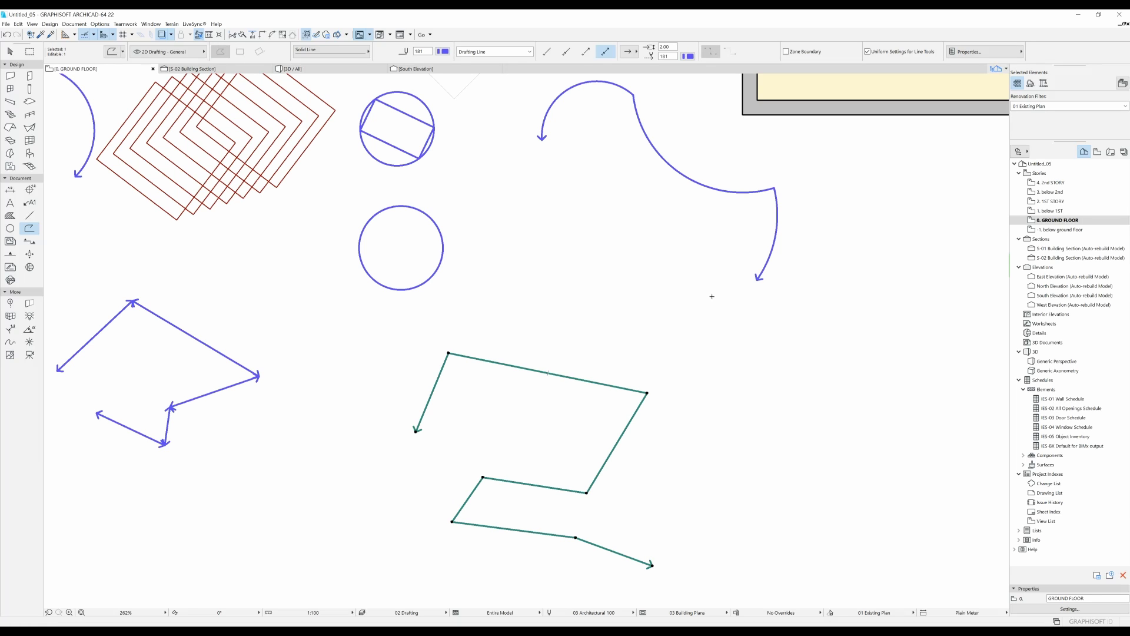
key(ctrl+equal)
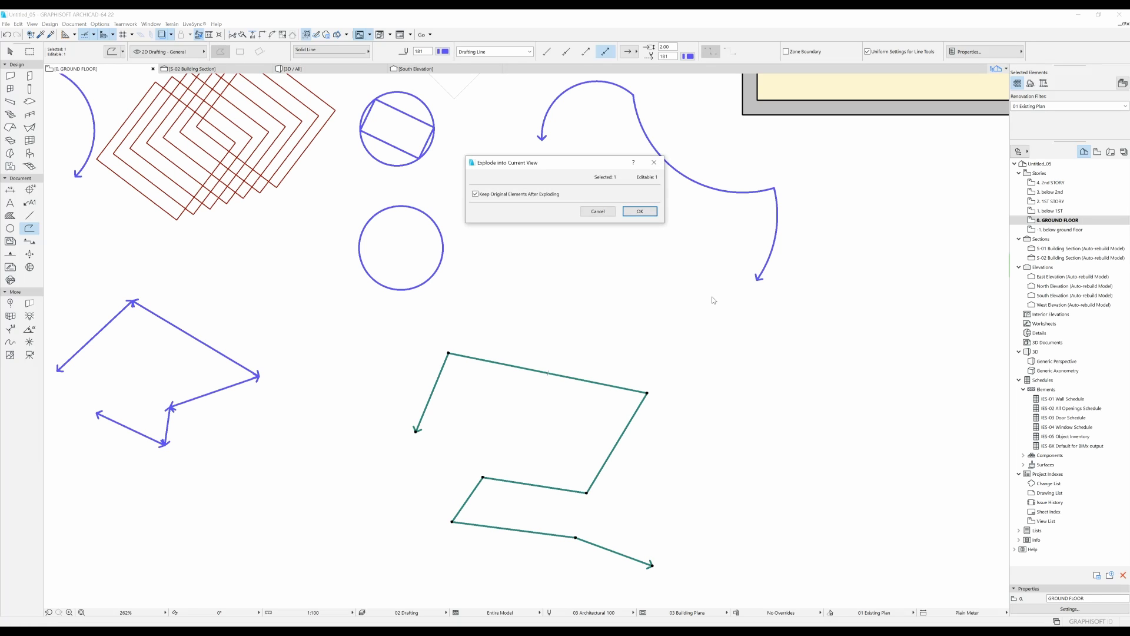
click(488, 196)
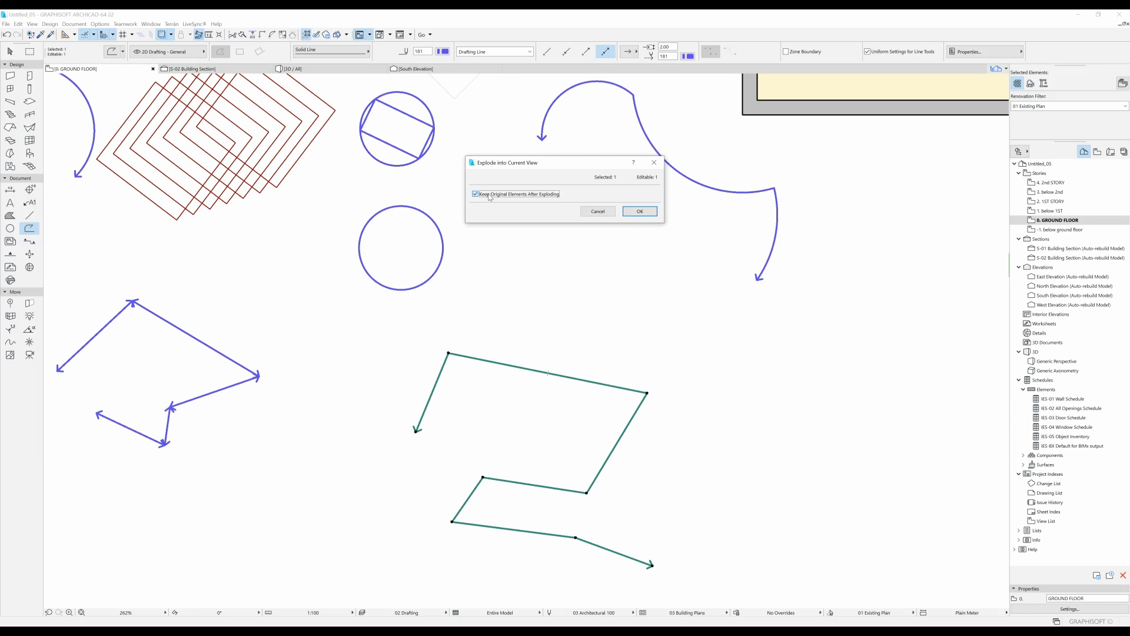
click(643, 213)
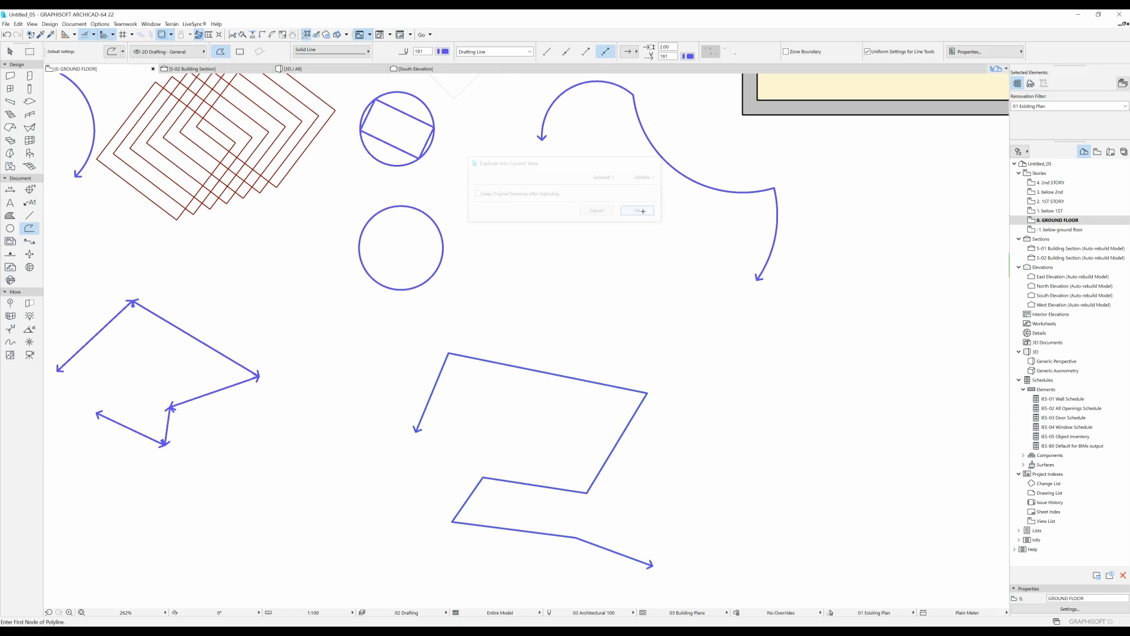
Select the first two segments of the exploded polyline, inspect them and the adjoining arrowhead up close, and clear the selection
click(475, 362)
shift+click(417, 427)
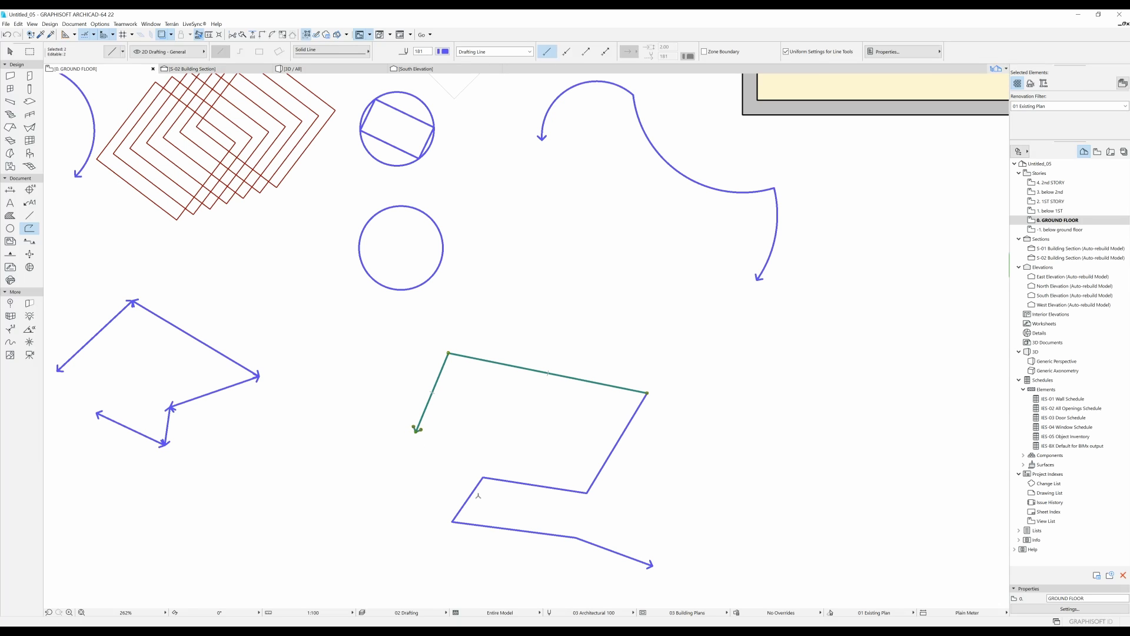
mouse_move(652, 527)
middle_down()
mouse_move(720, 444)
mouse_move(708, 436)
middle_up()
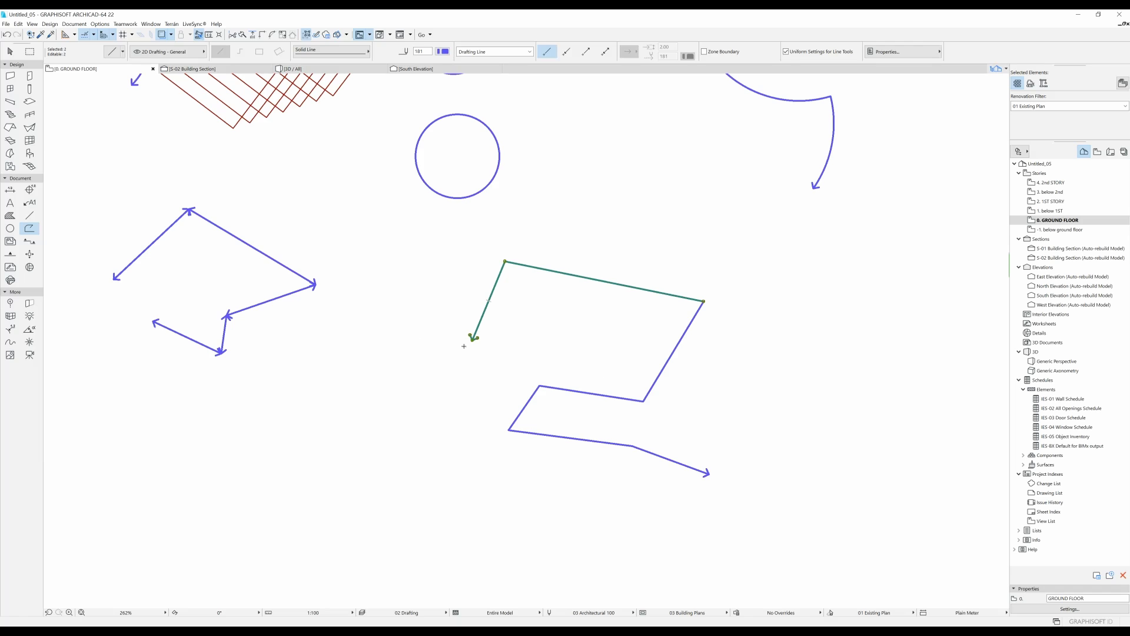
scroll(464, 347, up, 3)
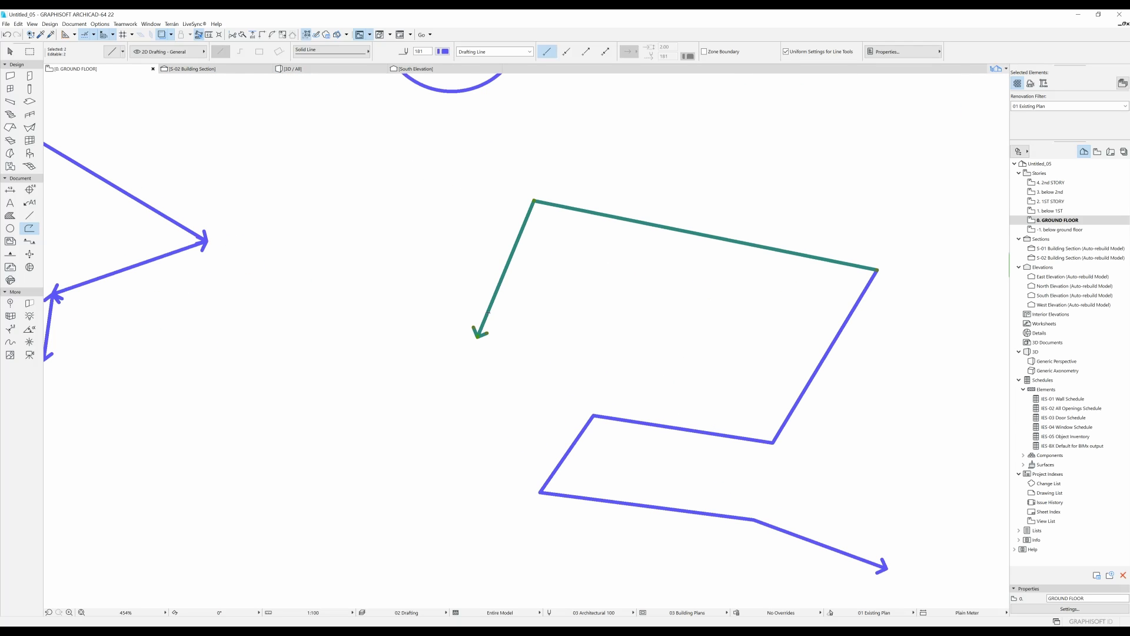
key(Escape)
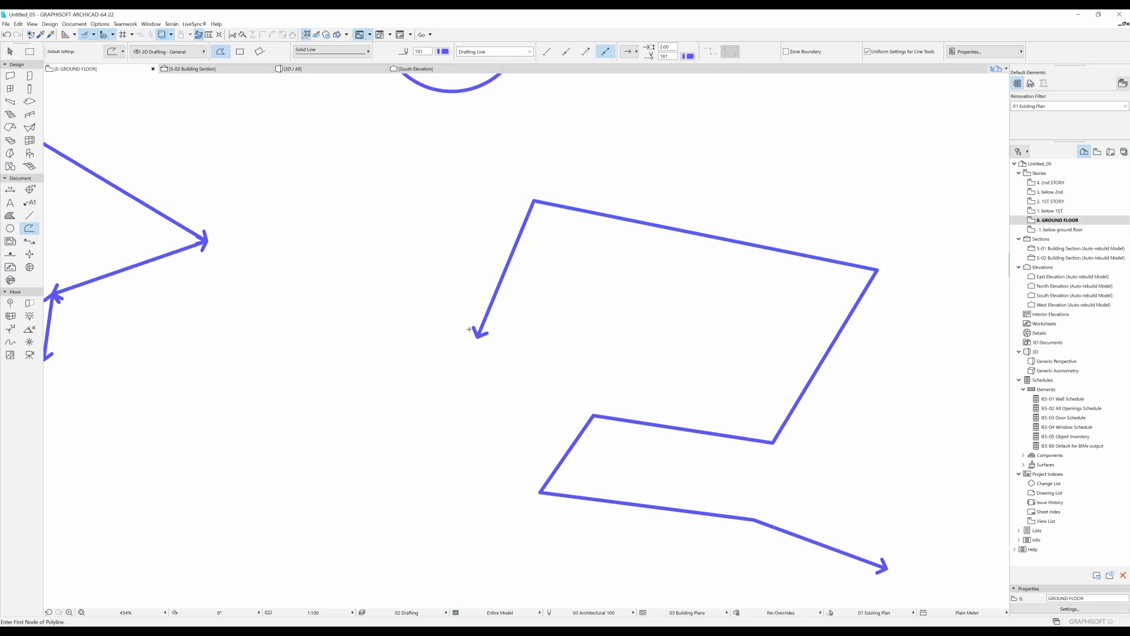
Select the short lines forming the arrowheads at the exploded polyline's ends, and clear the selection
shift+click(478, 334)
shift+click(490, 335)
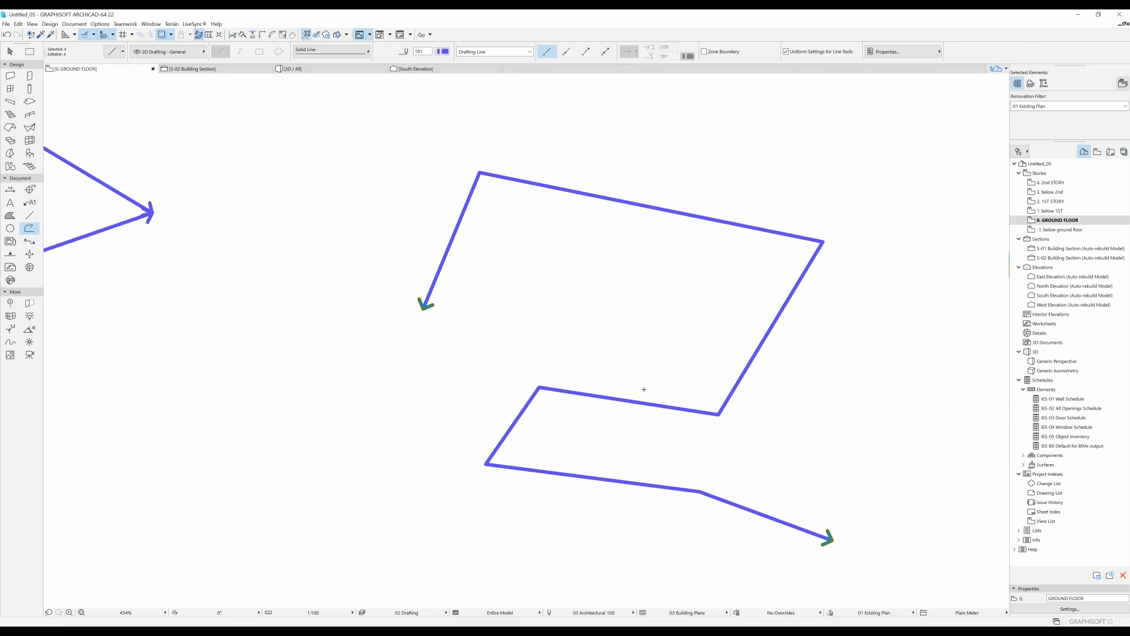
key(Escape)
Select all segments and arrowhead lines of the exploded polyline together
scroll(523, 437, down, 3)
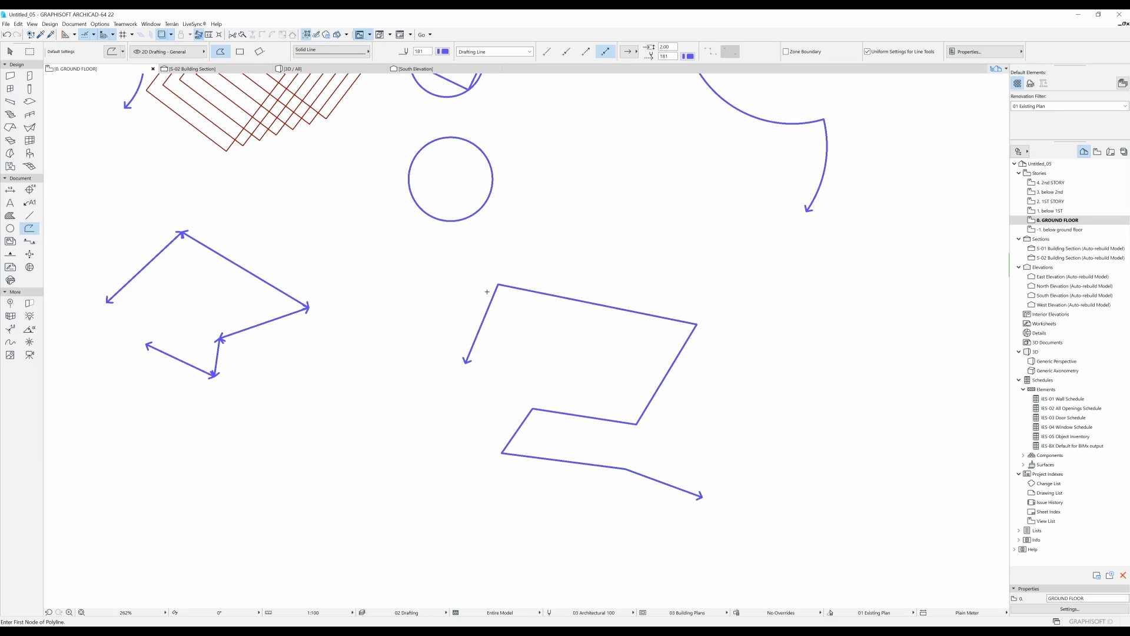
middle_drag(609, 278, 465, 257)
drag(458, 264, 776, 539)
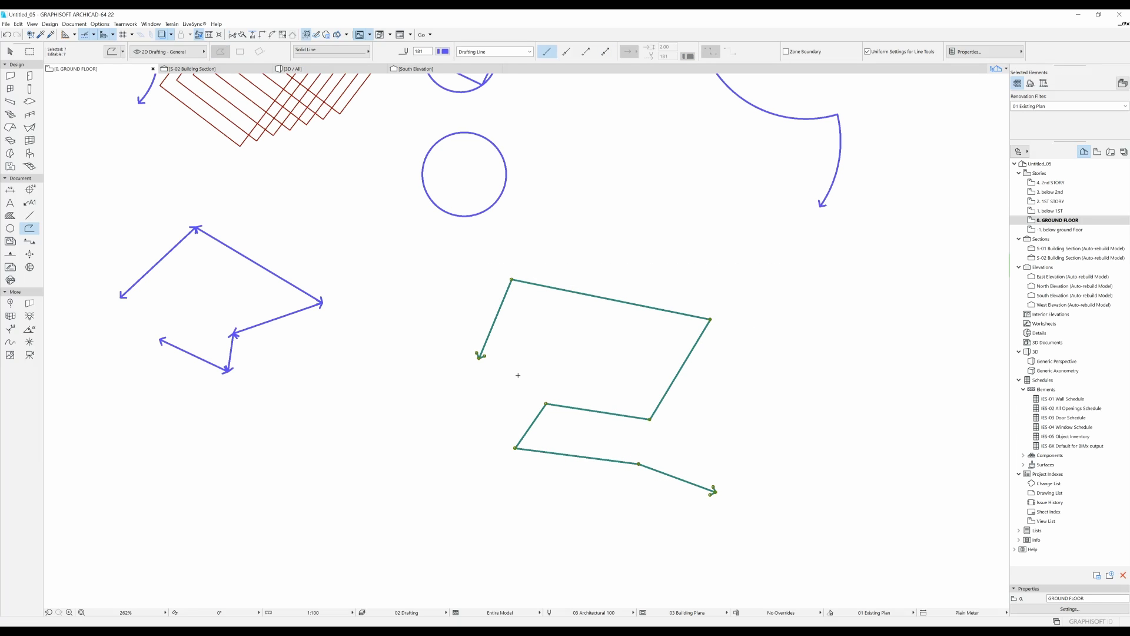